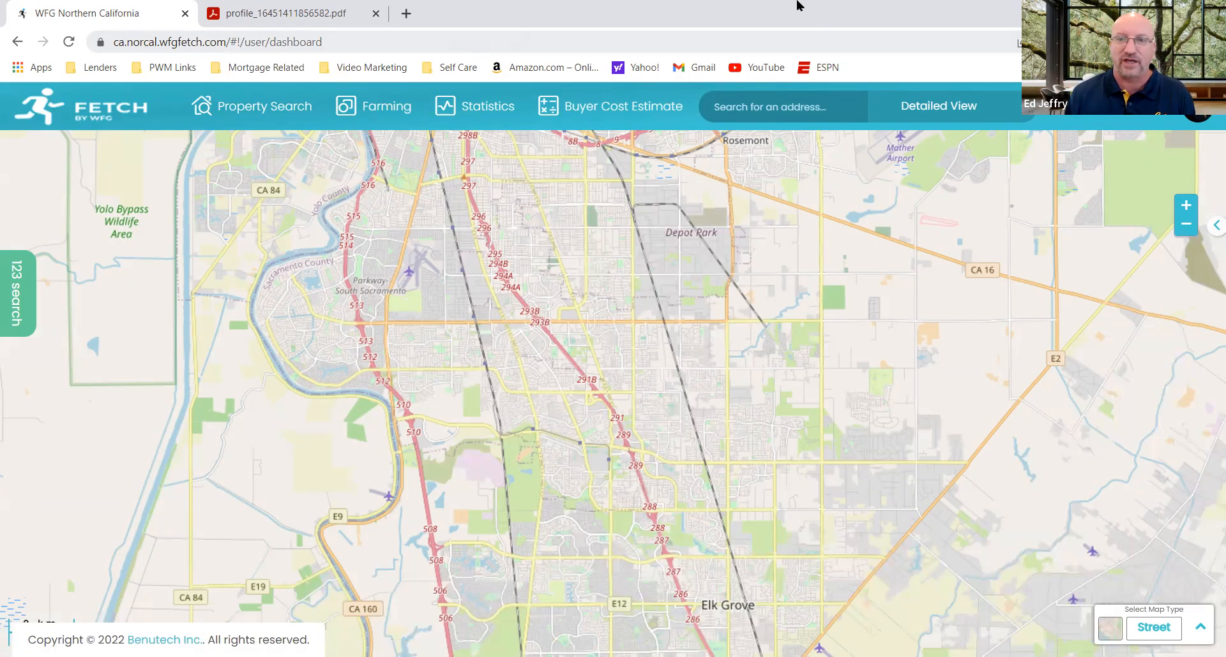
# Step: Open the account options to view the available entries and the wallet, and close them again
pyautogui.click(1145, 120)
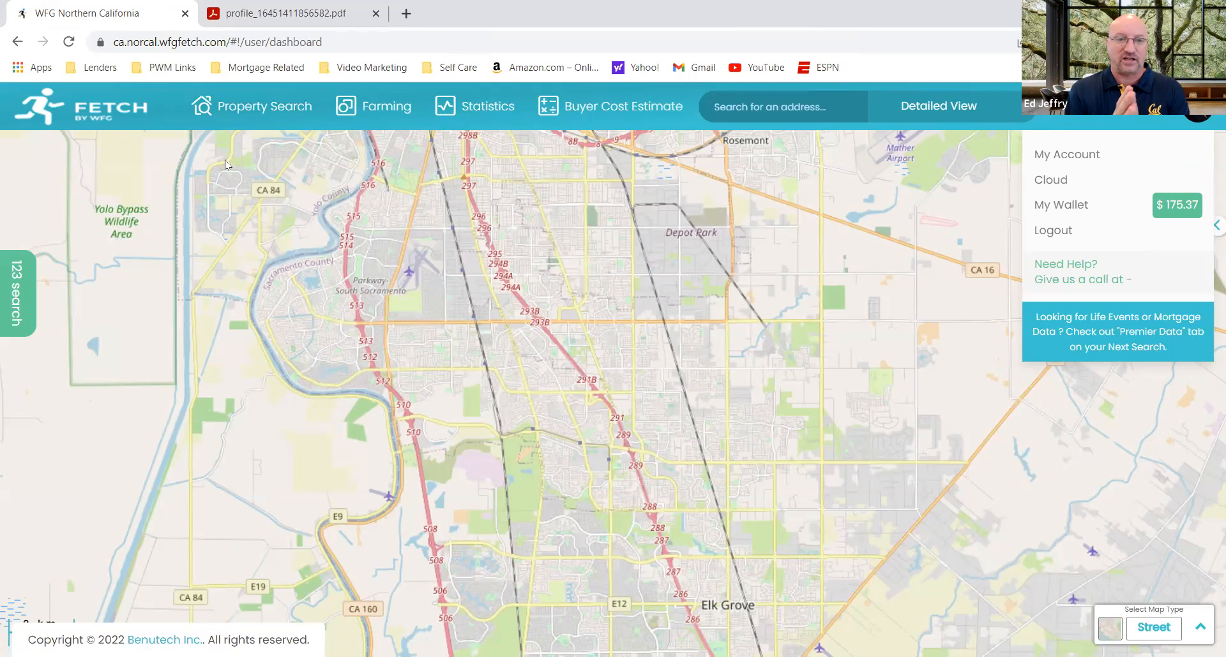
pyautogui.click(660, 224)
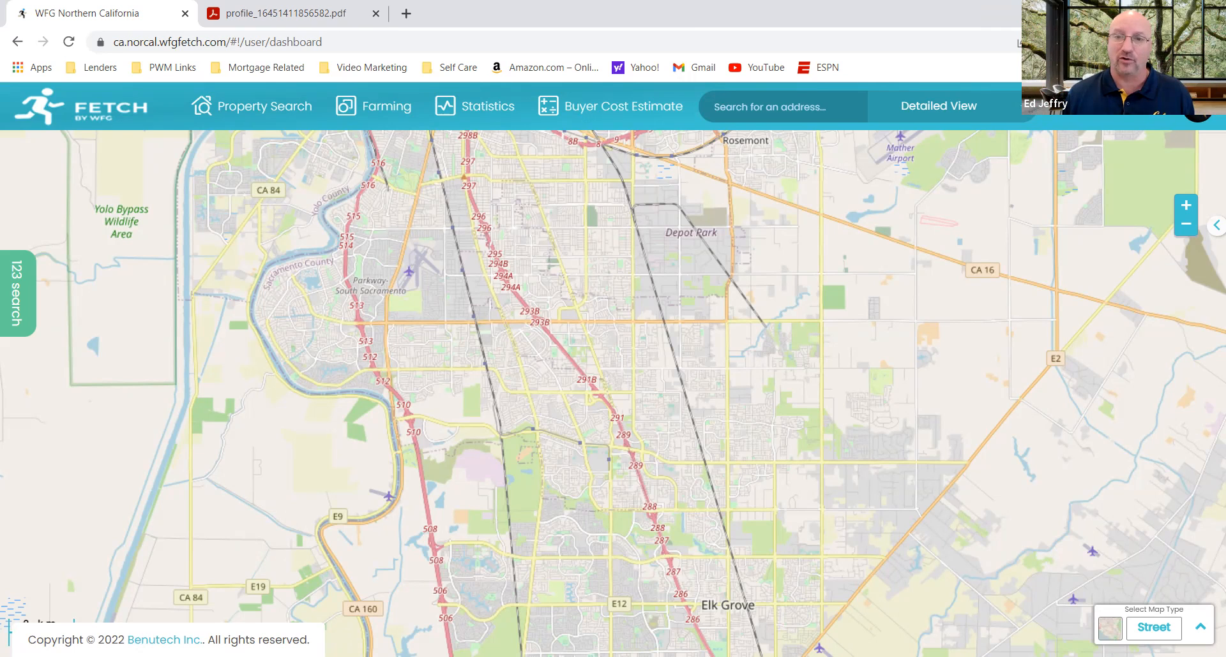
# Step: Enter the Brentwood property's street address in the quick address search and show the views and reports available for it
pyautogui.click(804, 114)
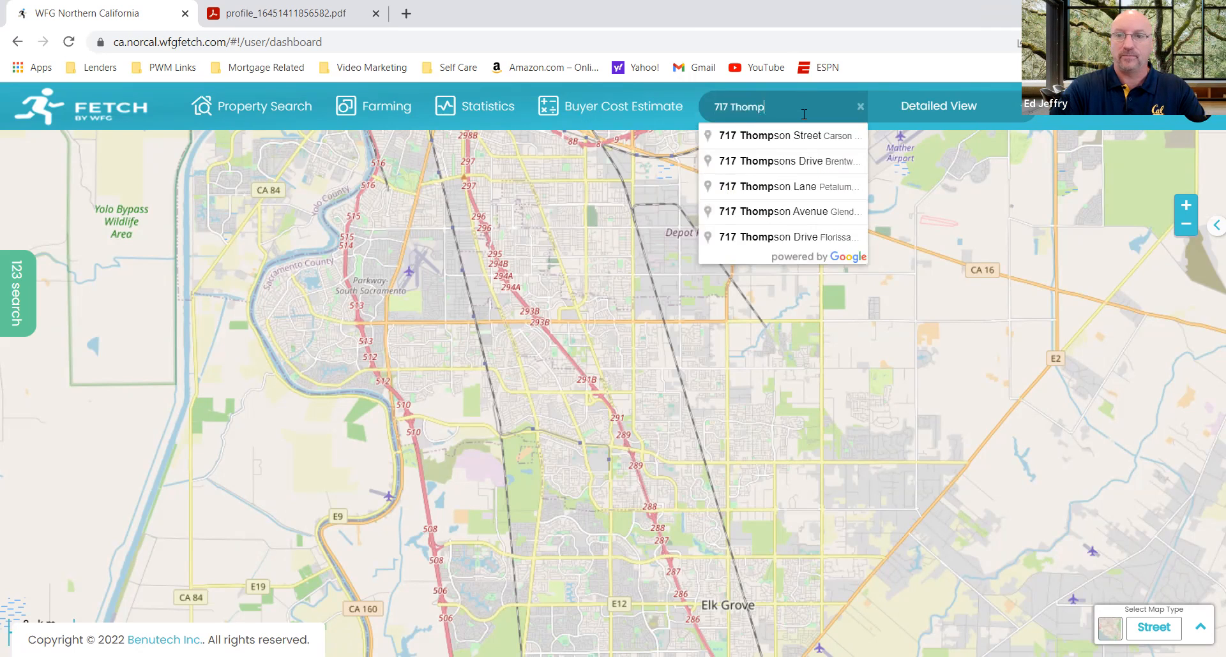
pyautogui.click(739, 168)
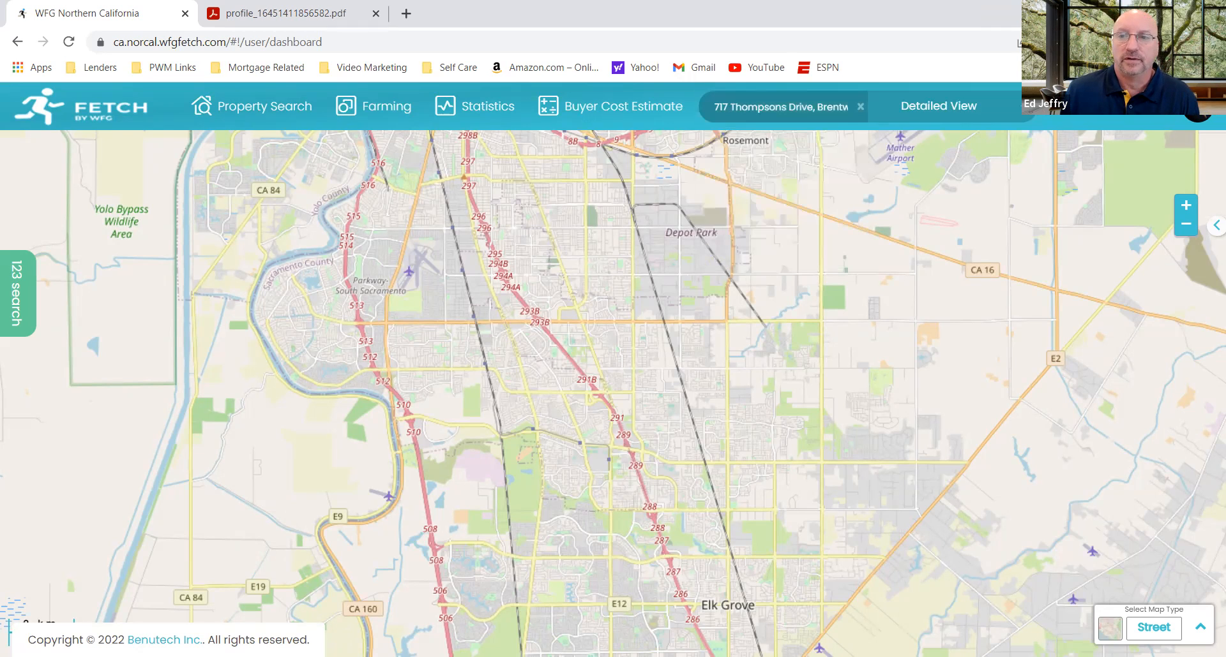
pyautogui.click(1025, 115)
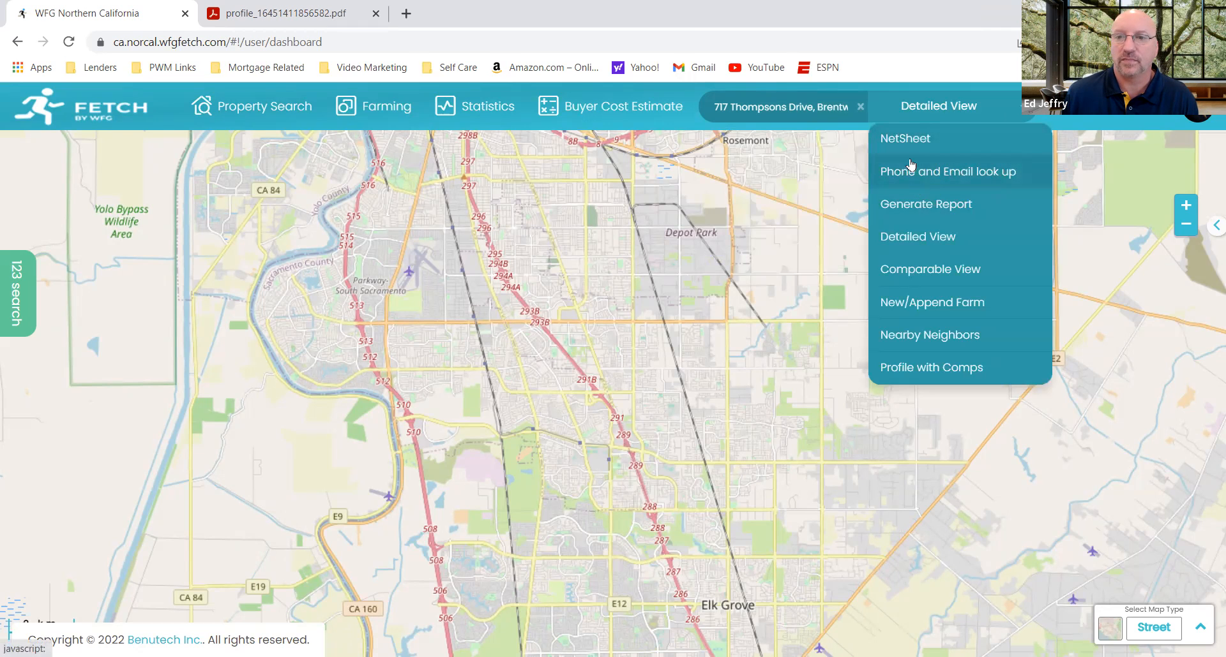
# Step: Run a Property Search by site address for the Brentwood property, entering its street address
pyautogui.click(278, 108)
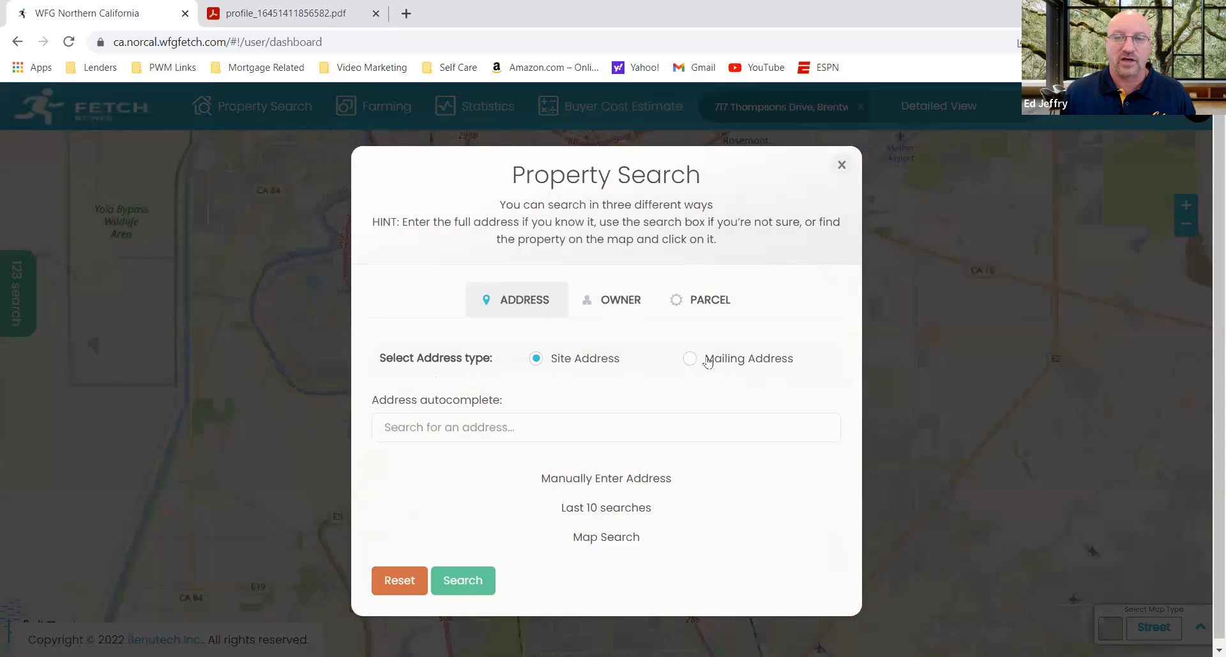
pyautogui.click(524, 423)
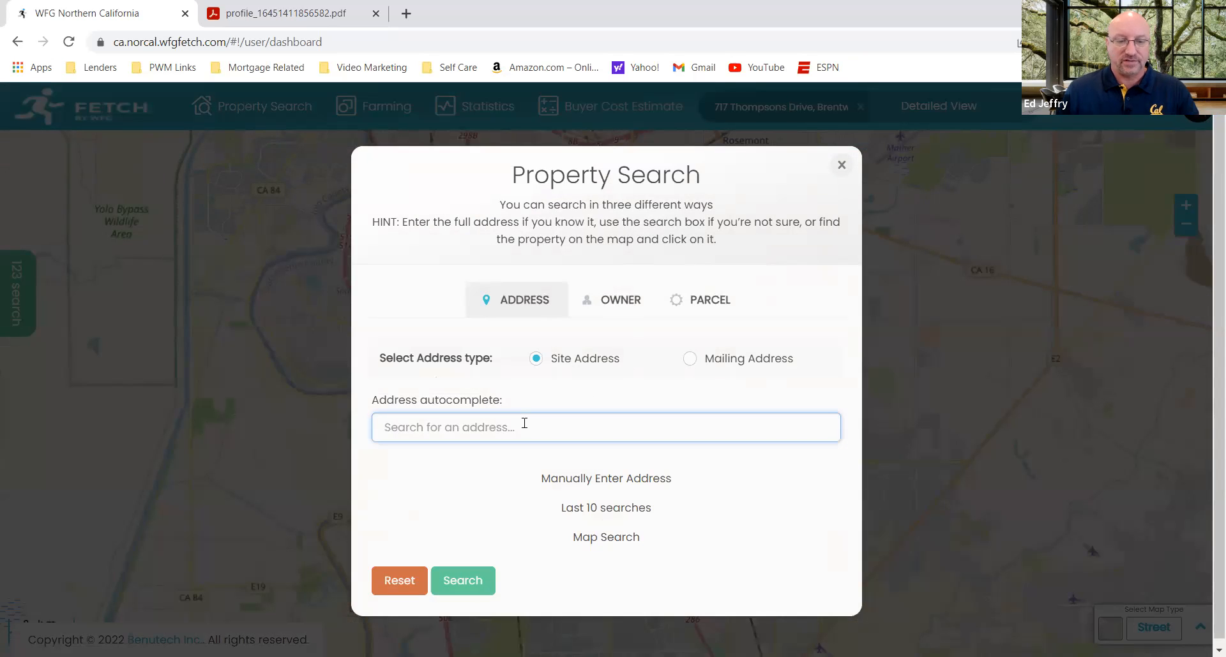
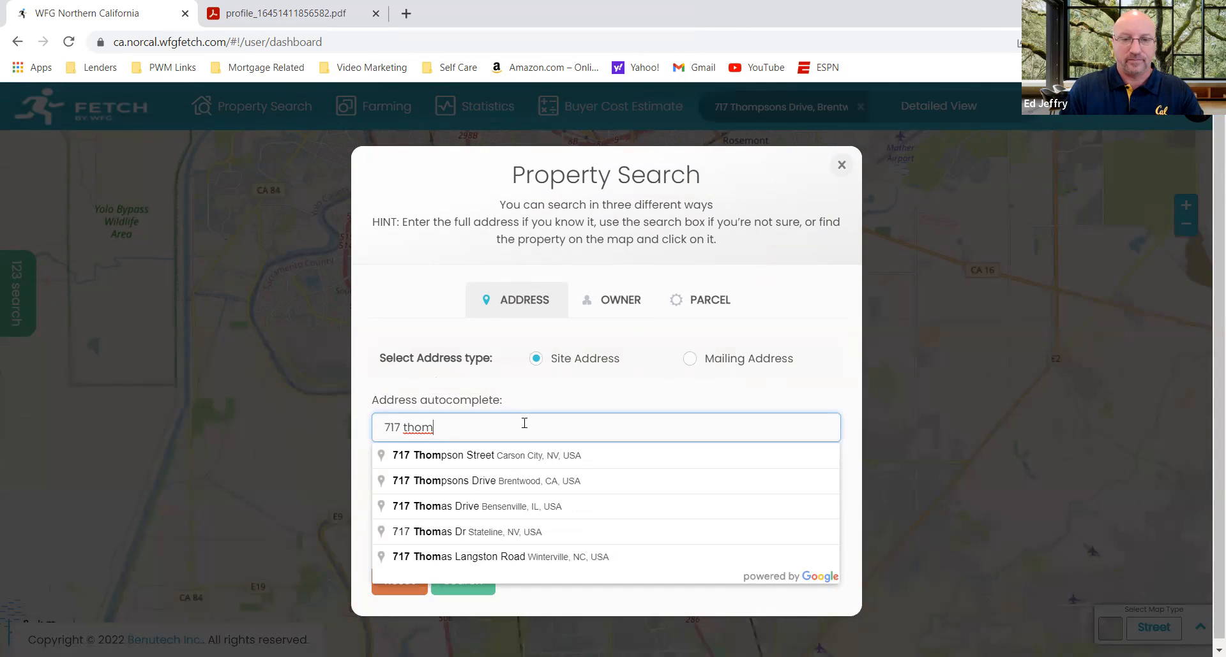
pyautogui.click(416, 487)
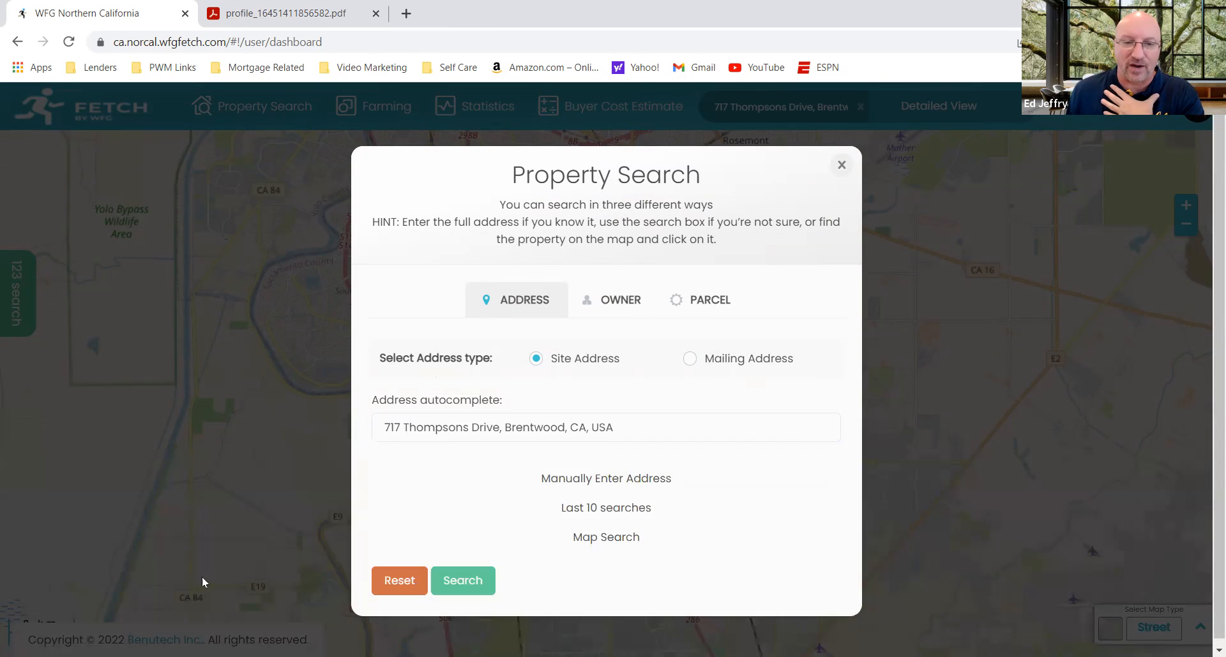
pyautogui.click(474, 574)
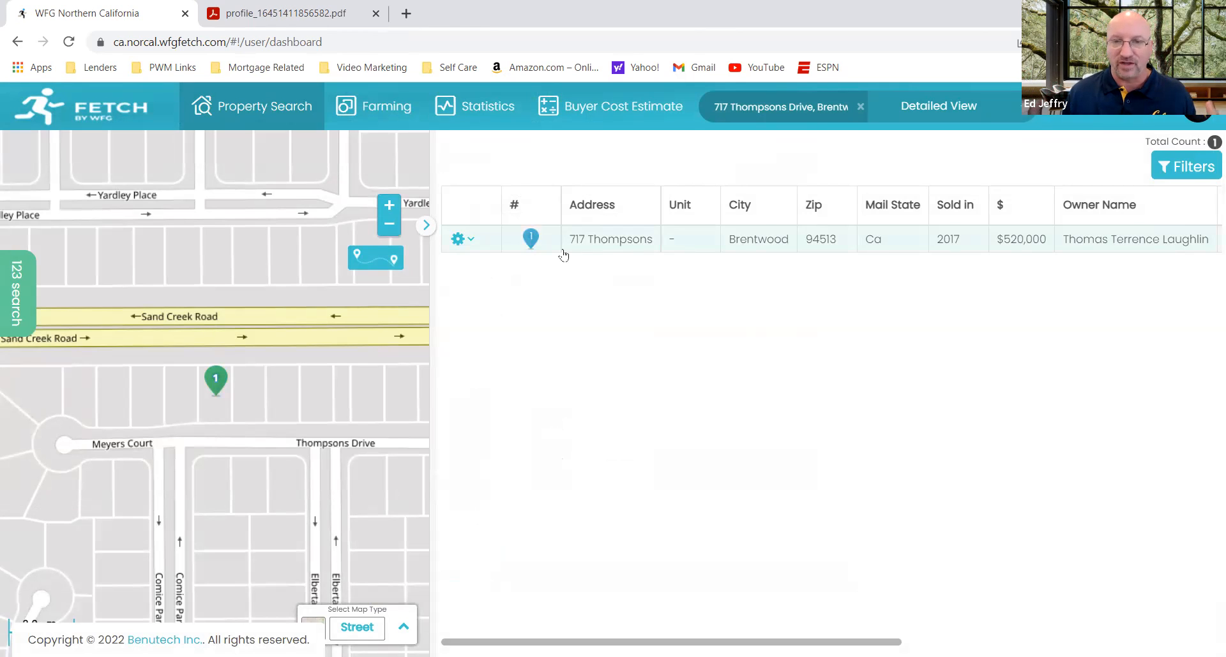
# Step: Review the reports and actions available for the found property, and close the list
pyautogui.click(472, 242)
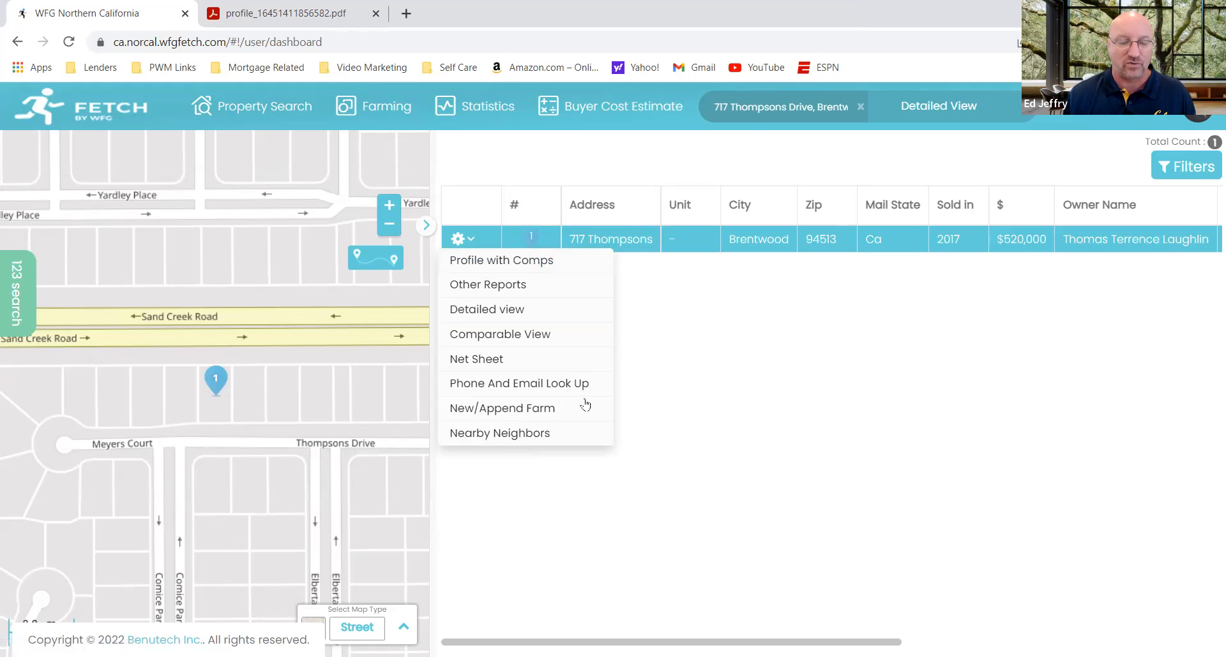
pyautogui.click(653, 345)
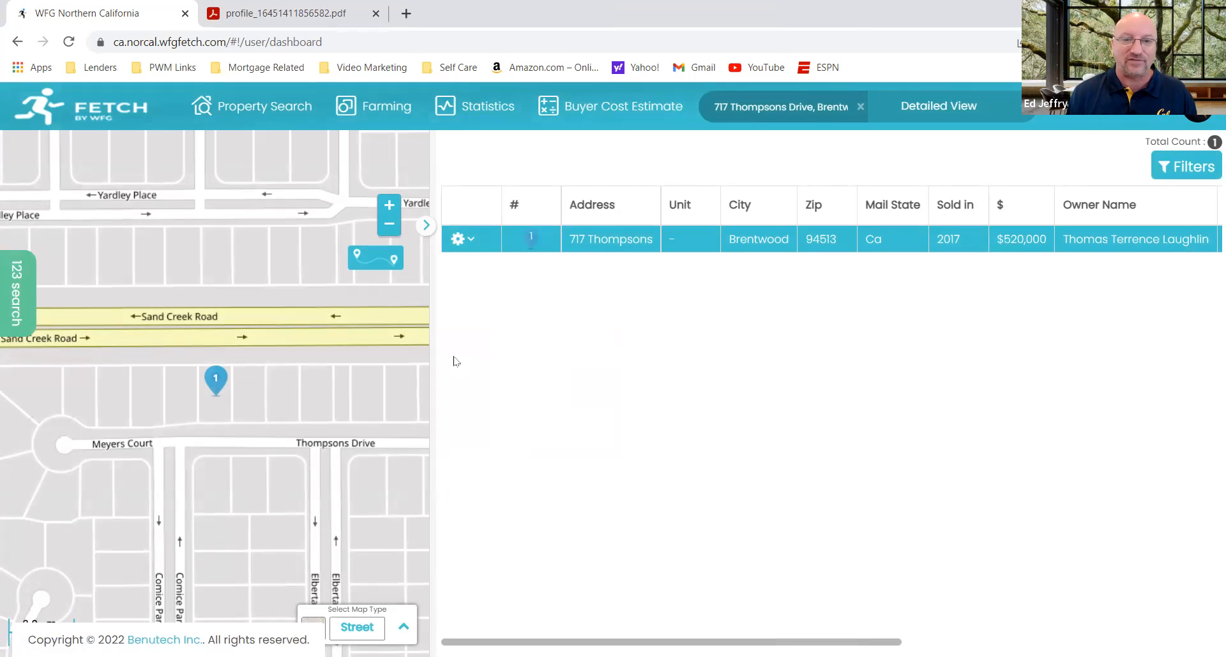
# Step: Start a Boundary Search in the wider neighborhood around the found property, discarding the current search criteria and results
pyautogui.click(387, 224)
pyautogui.click(388, 224)
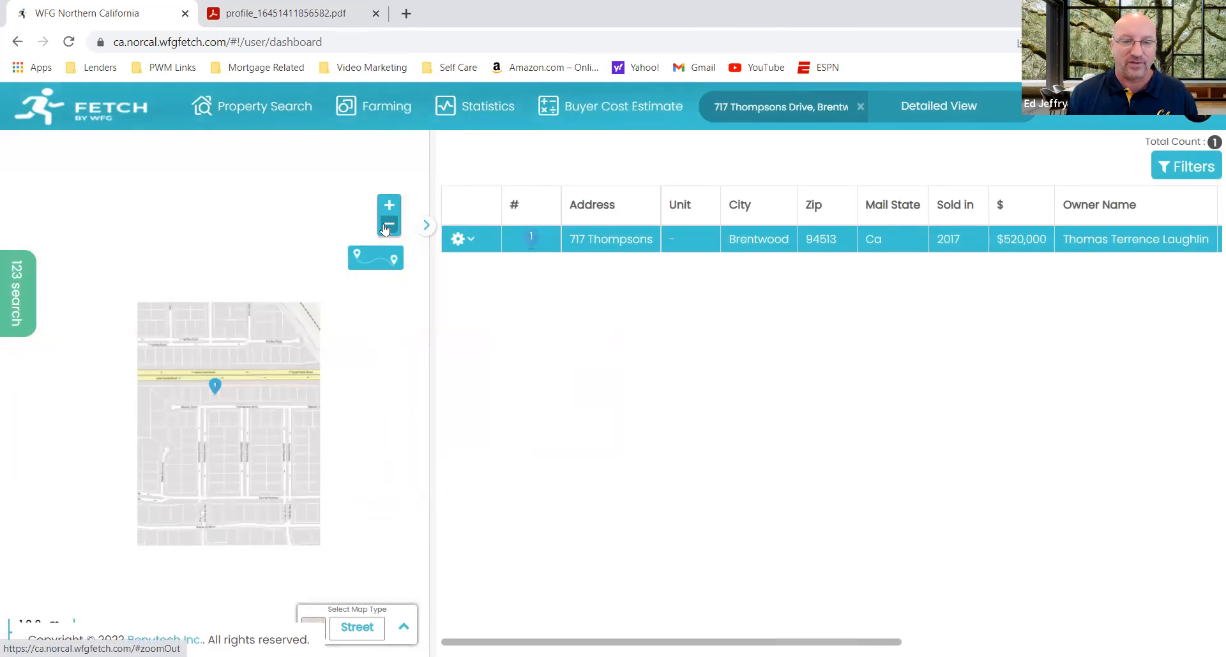
pyautogui.click(388, 224)
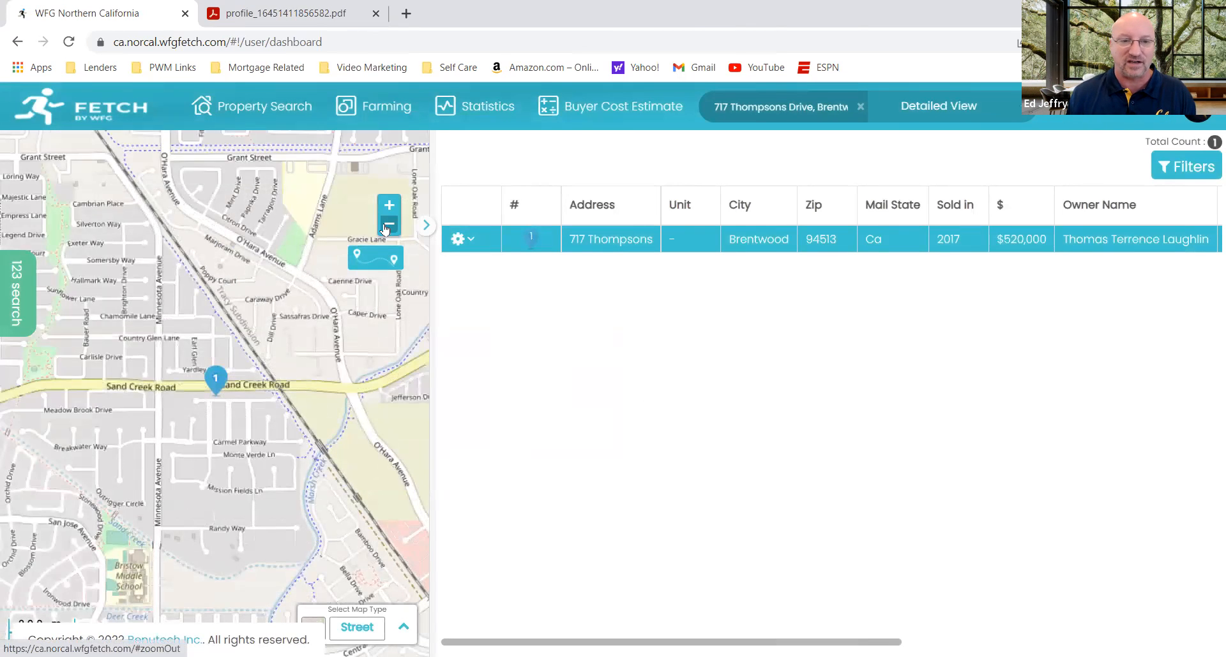
pyautogui.click(388, 225)
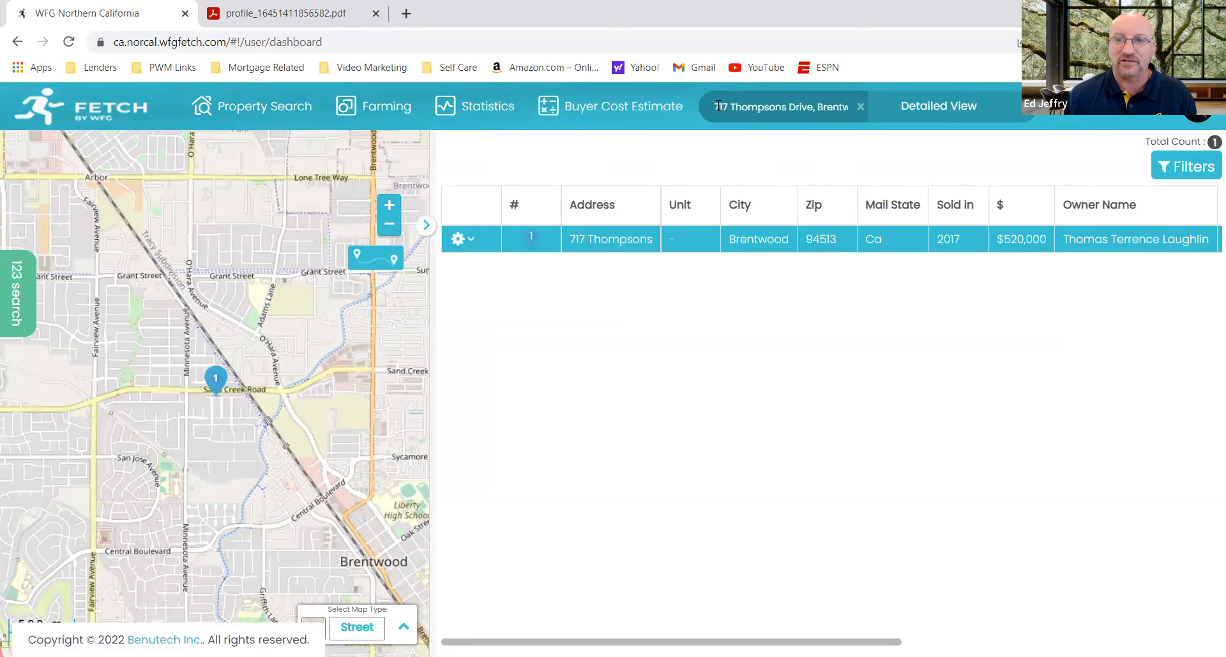
pyautogui.moveTo(713, 106); pyautogui.dragTo(1000, 108)
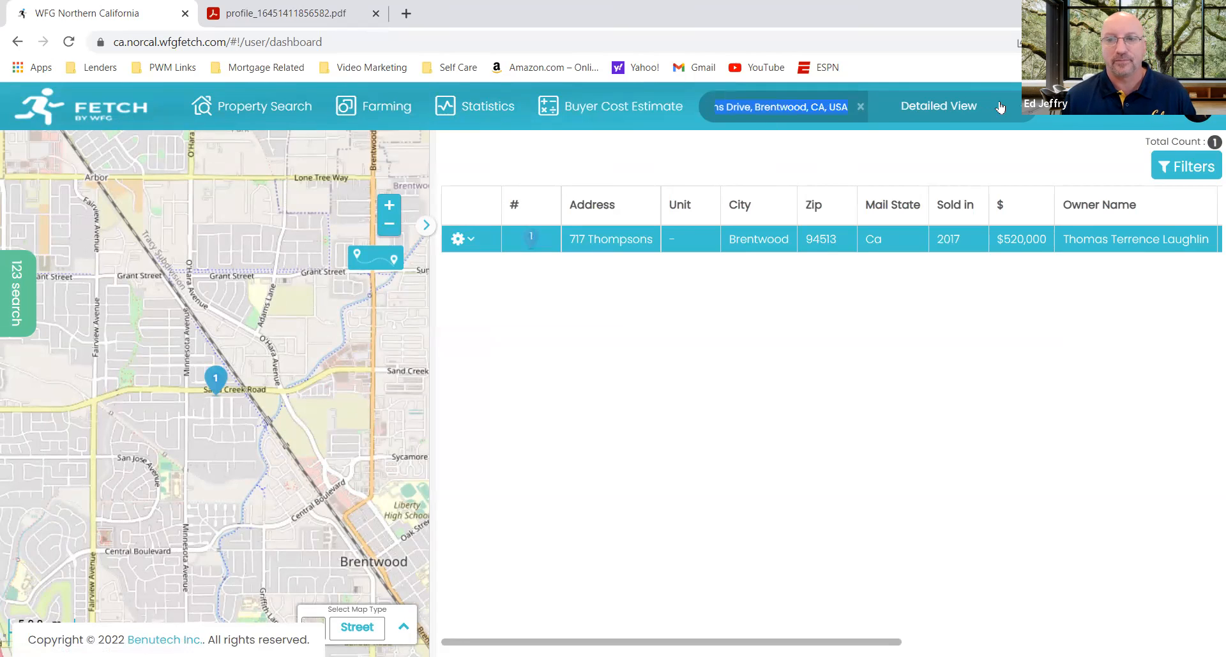
pyautogui.click(367, 116)
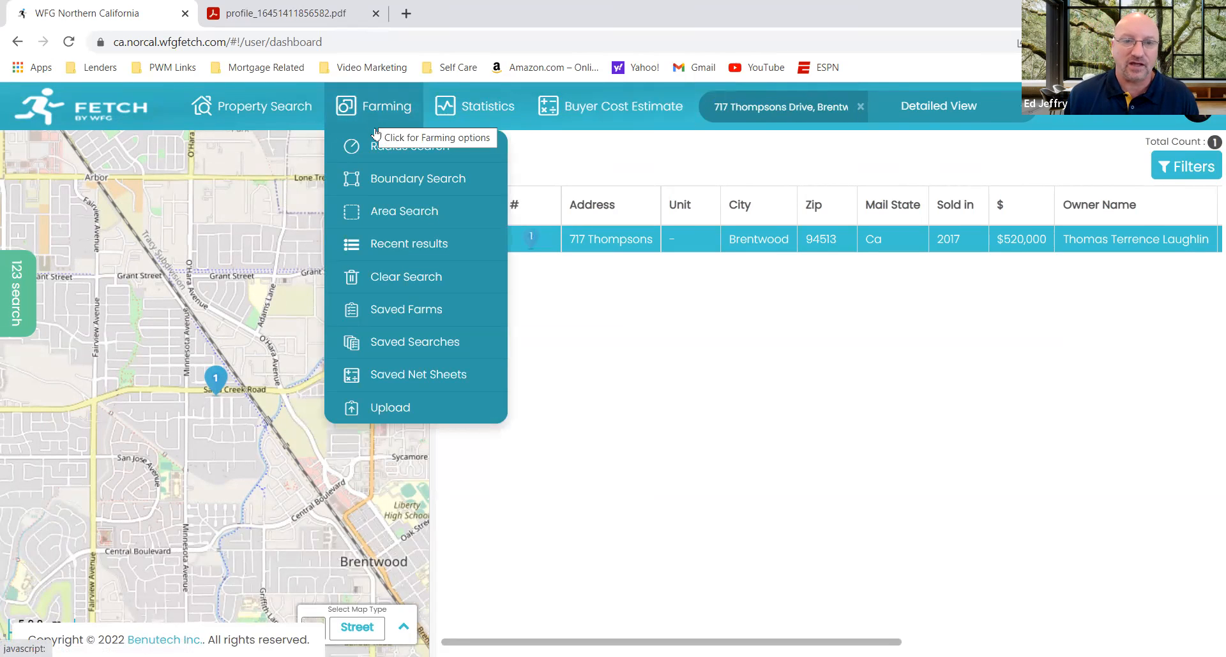
pyautogui.click(403, 191)
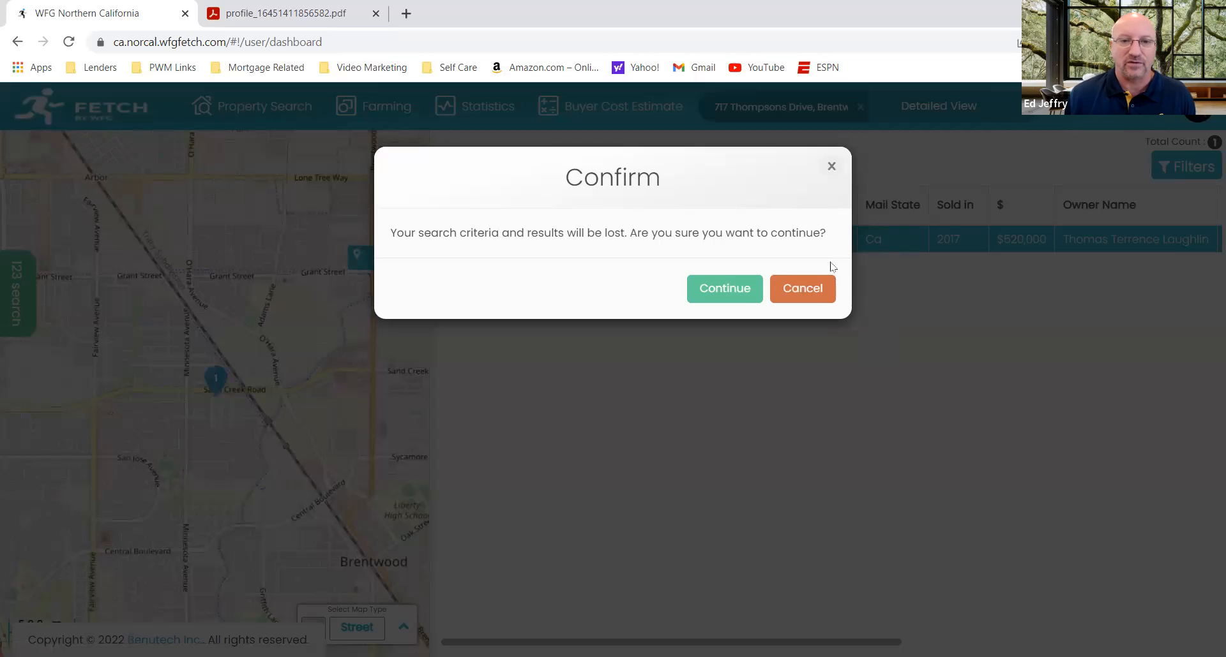
pyautogui.click(732, 291)
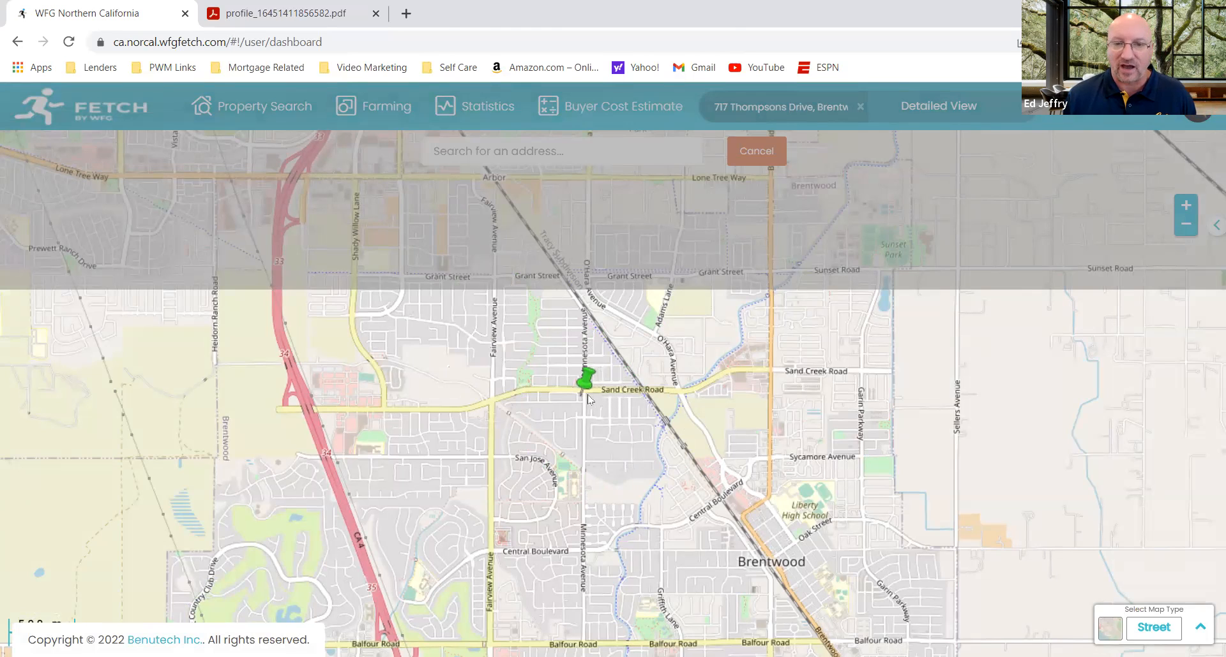
# Step: Try to outline a boundary enclosed by Sand Creek Road, the creek, Central Boulevard and Fairview Avenue
pyautogui.click(496, 401)
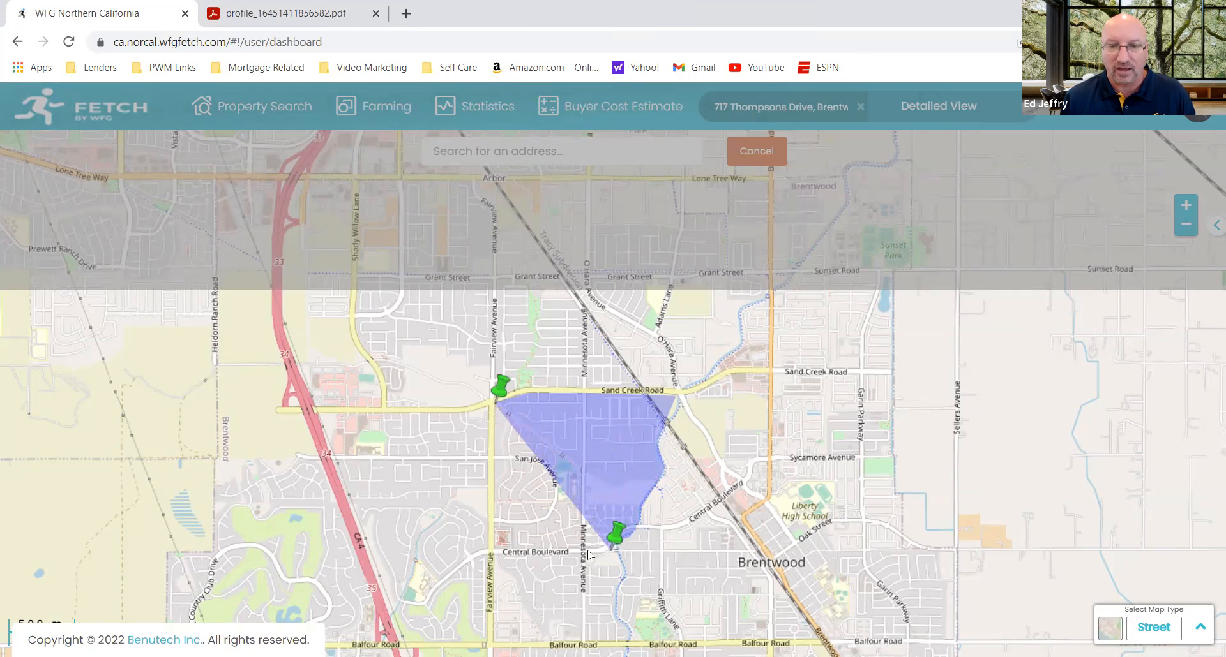
pyautogui.click(493, 554)
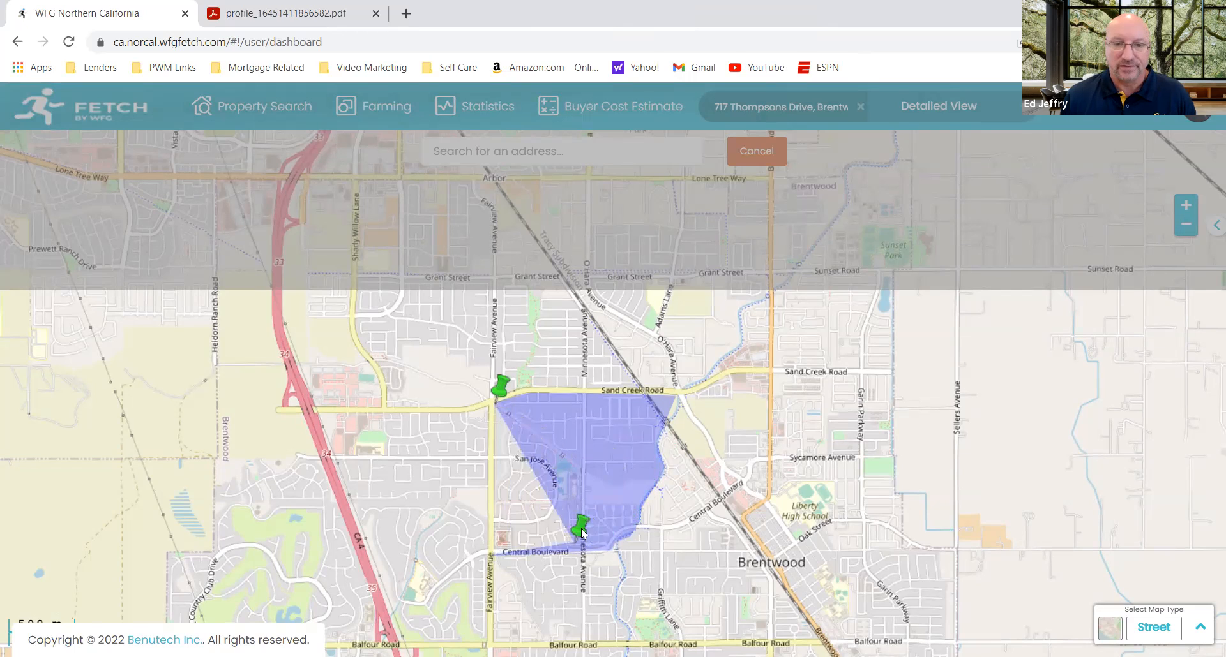
pyautogui.click(498, 397)
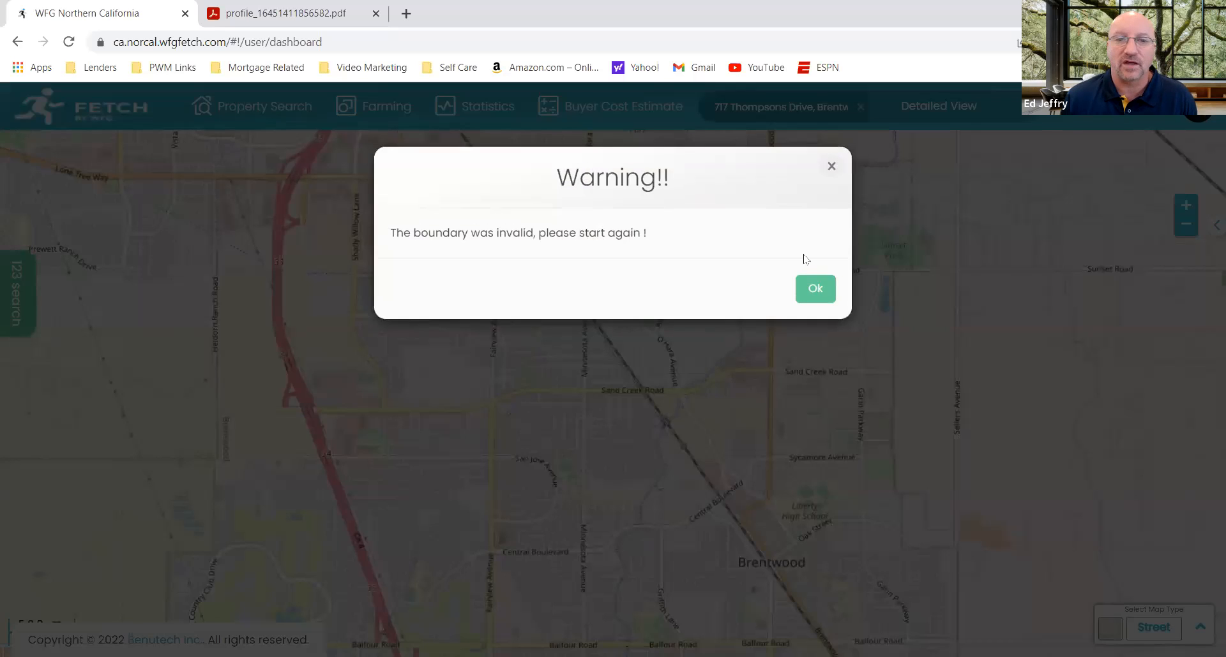
pyautogui.click(815, 288)
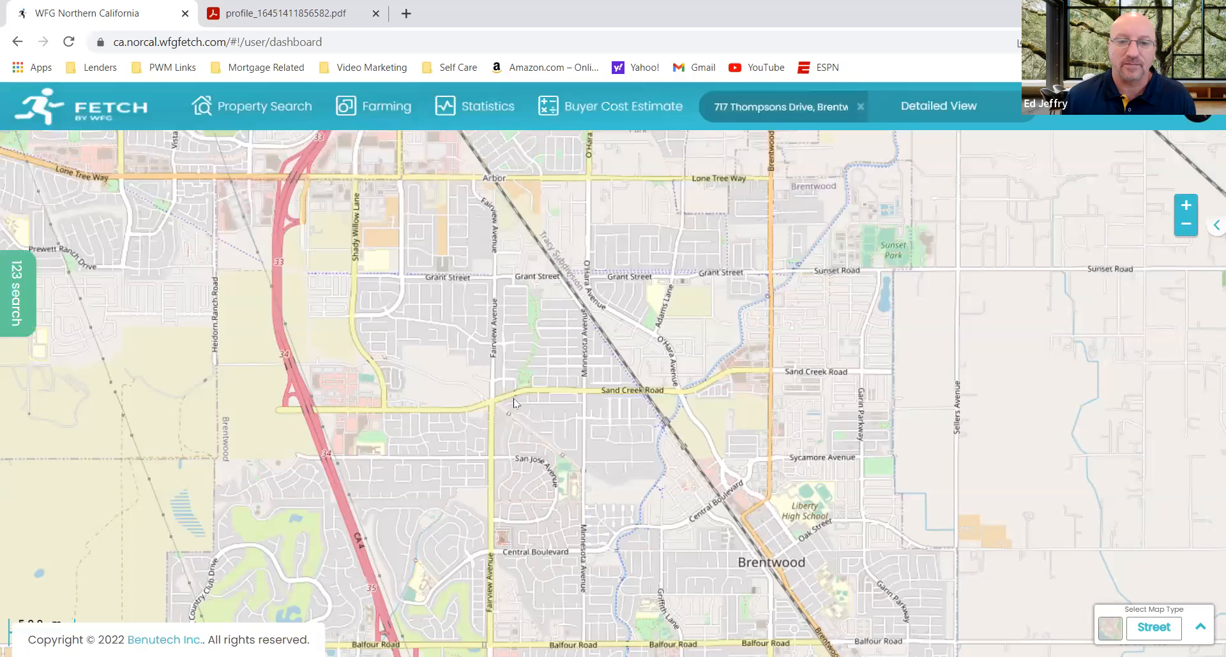
# Step: Draw a new Boundary Search area from Fairview Avenue along Sand Creek Road, past O'Hara Avenue, and back along Central Boulevard
pyautogui.click(369, 104)
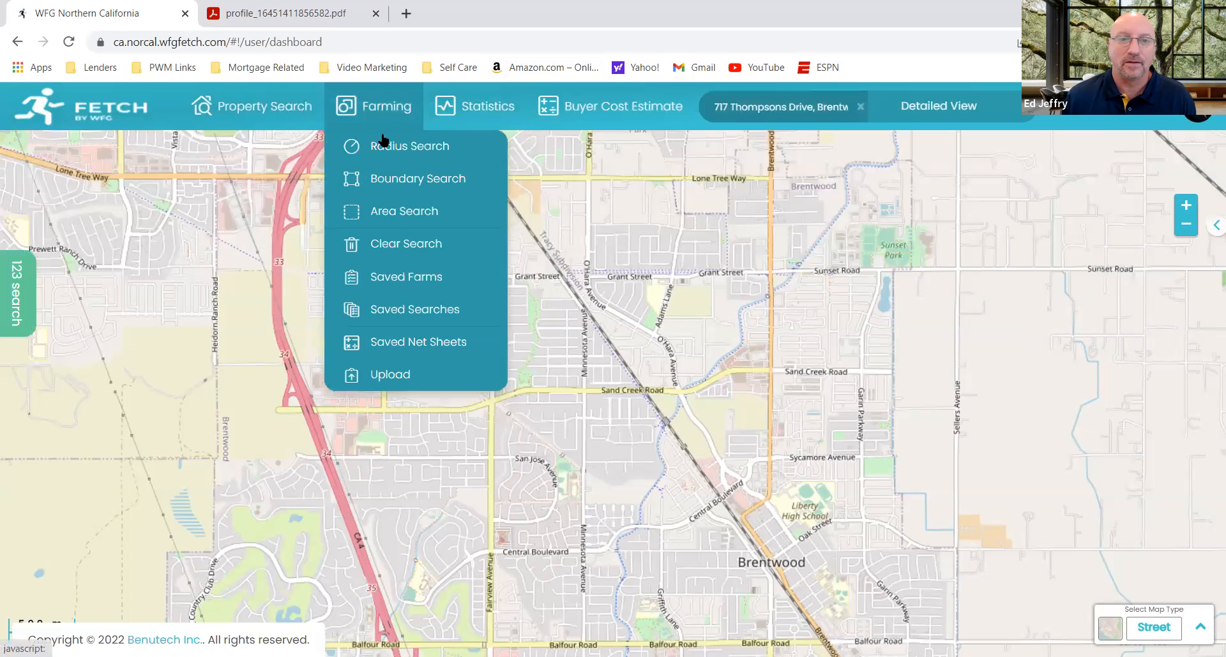
pyautogui.click(404, 185)
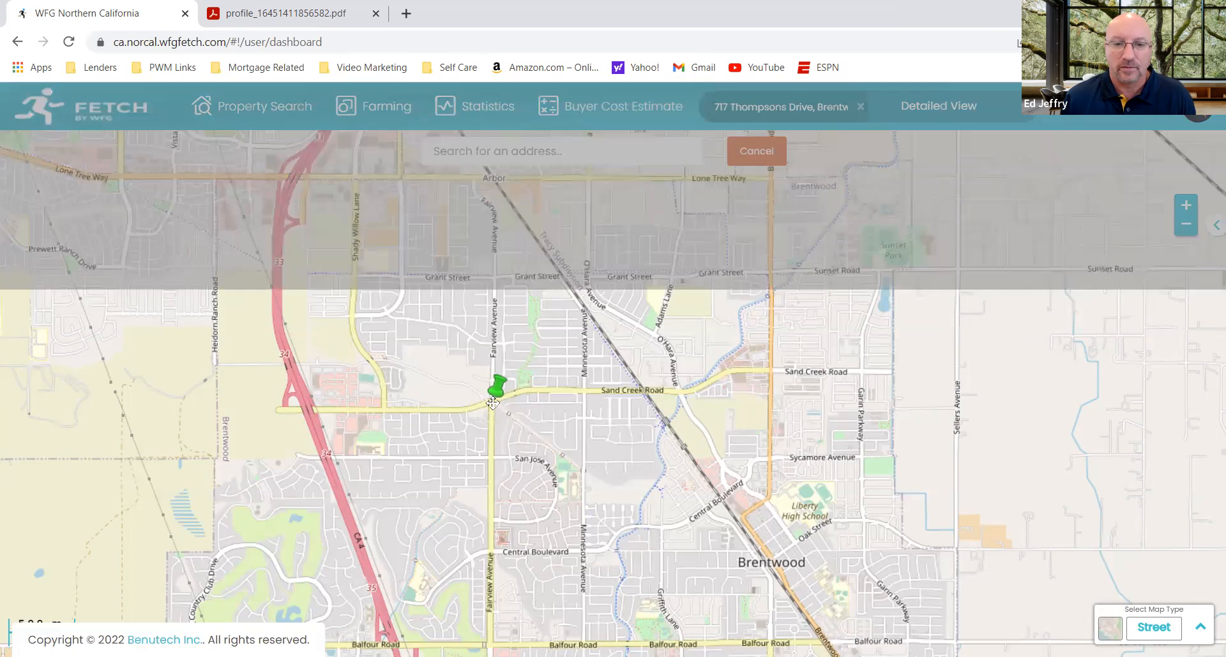
pyautogui.click(493, 403)
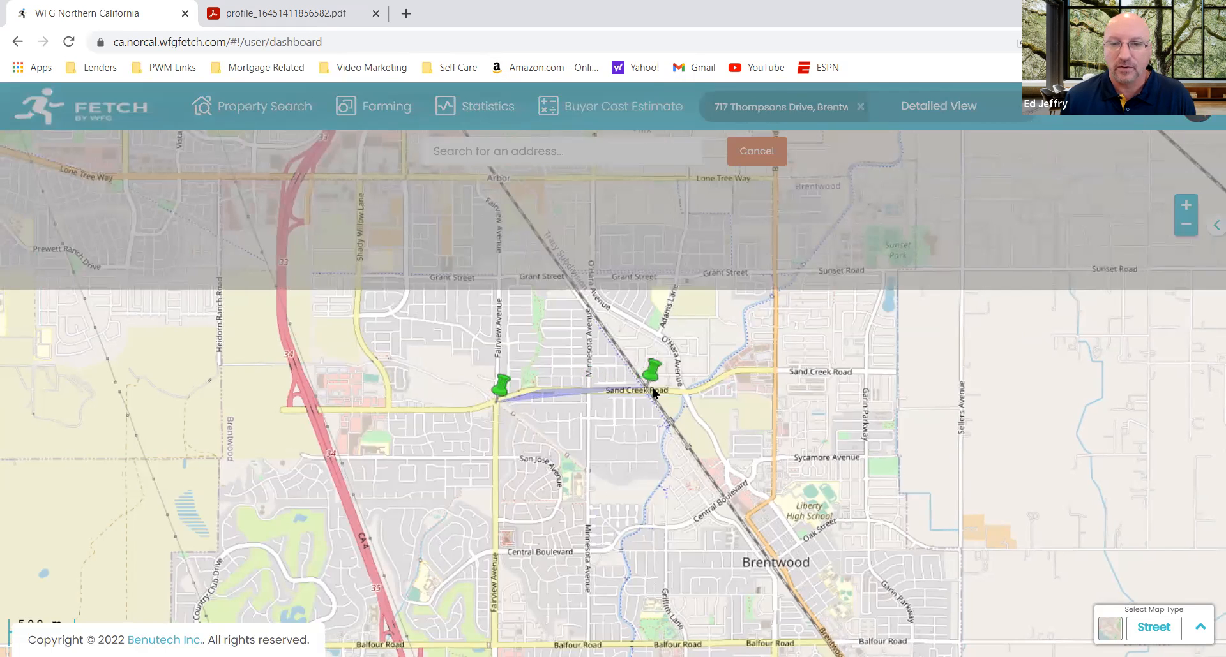
pyautogui.click(692, 390)
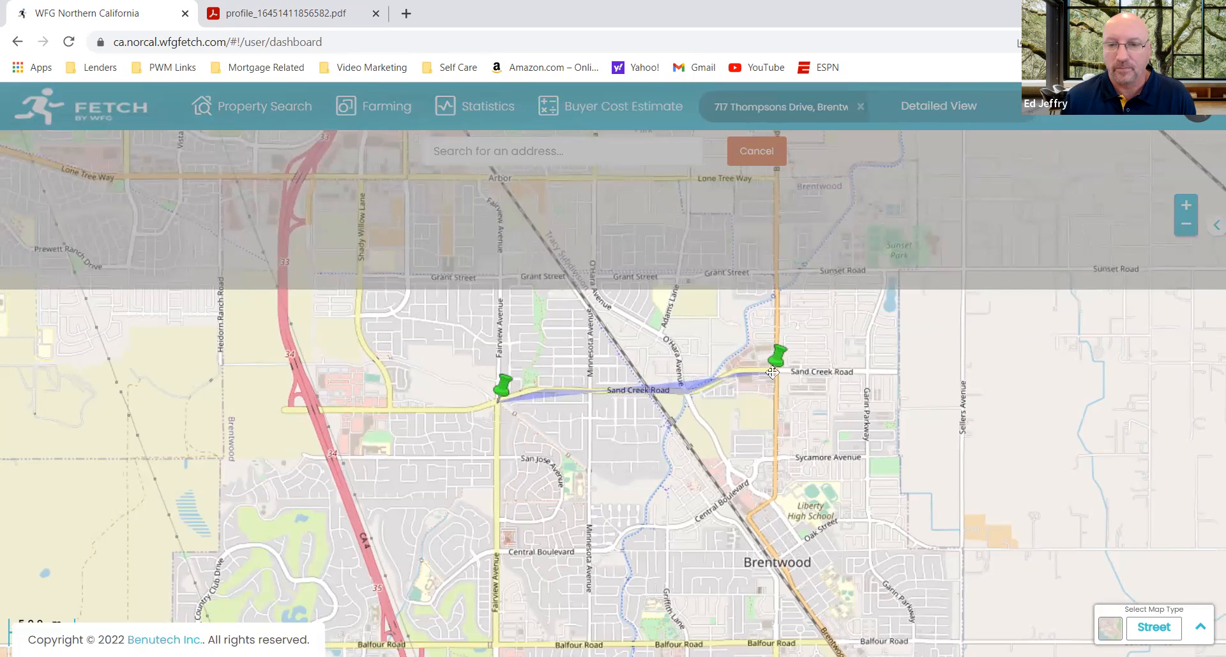
pyautogui.click(736, 375)
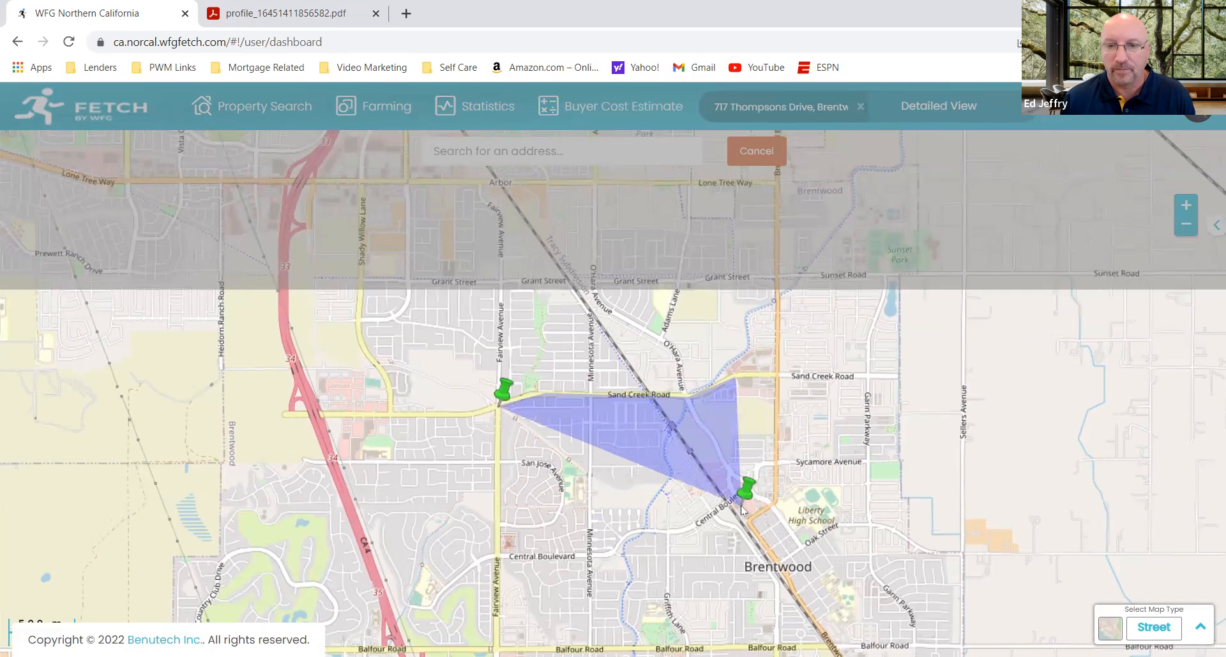
pyautogui.click(695, 519)
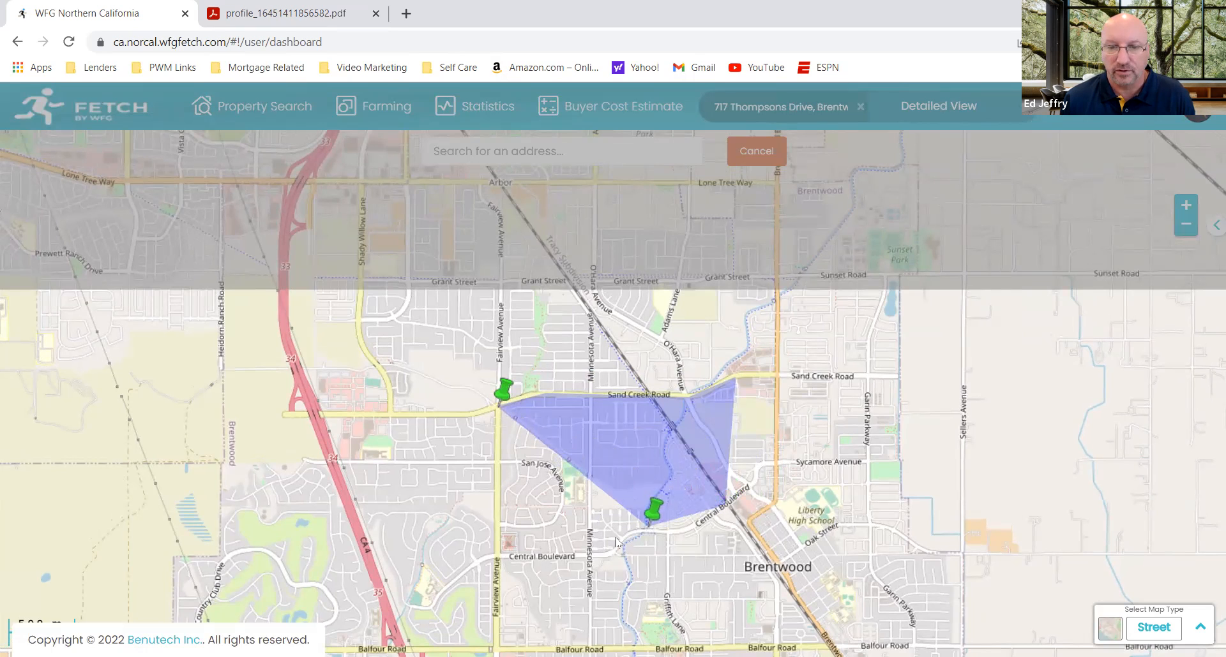
pyautogui.click(623, 555)
pyautogui.doubleClick(501, 556)
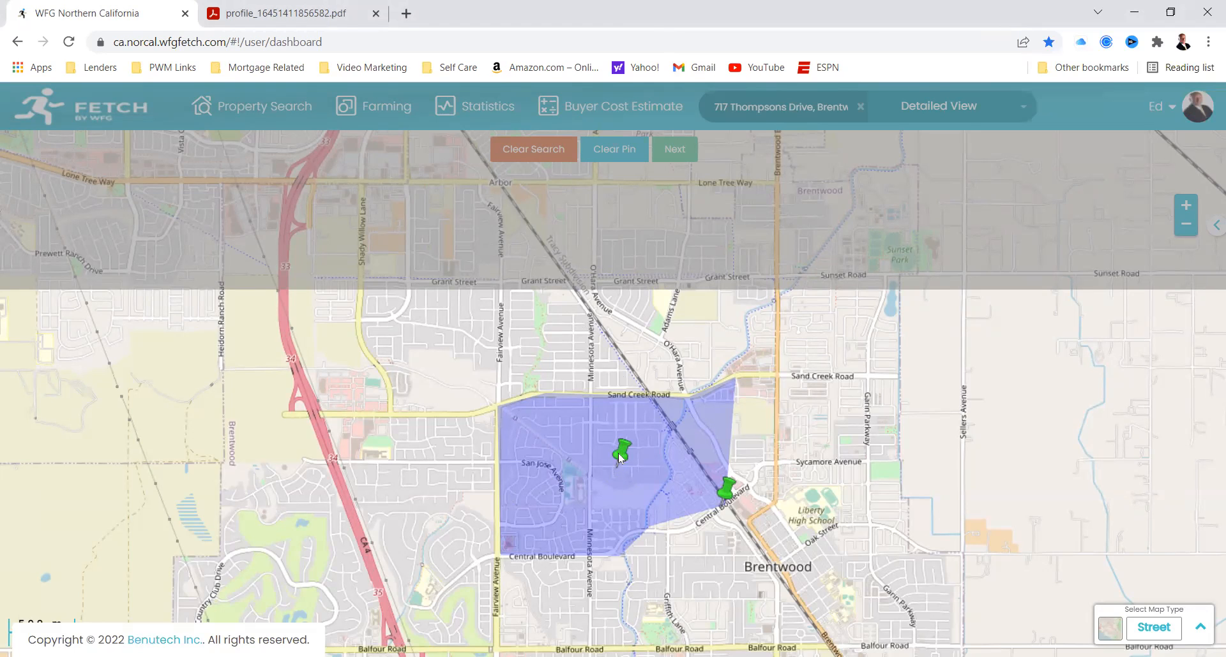
# Step: Examine the drawn boundary area, its surrounding streets and its pins at a closer zoom
pyautogui.scroll(2, 577, 470)
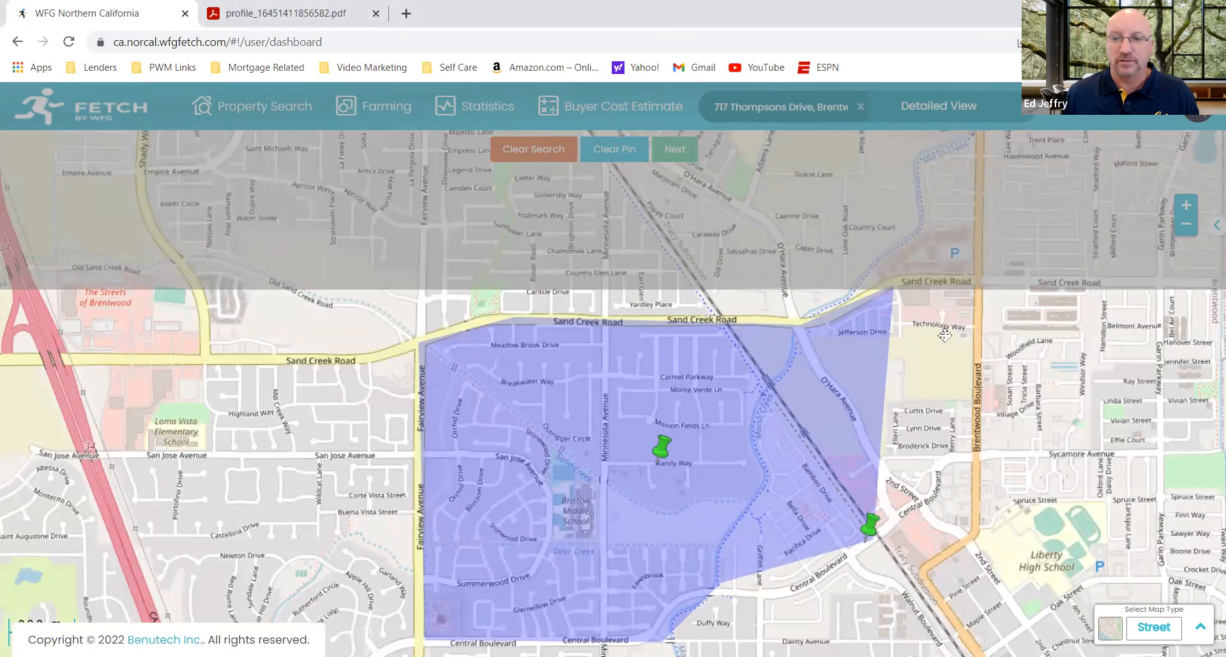
pyautogui.moveTo(946, 433); pyautogui.dragTo(937, 290)
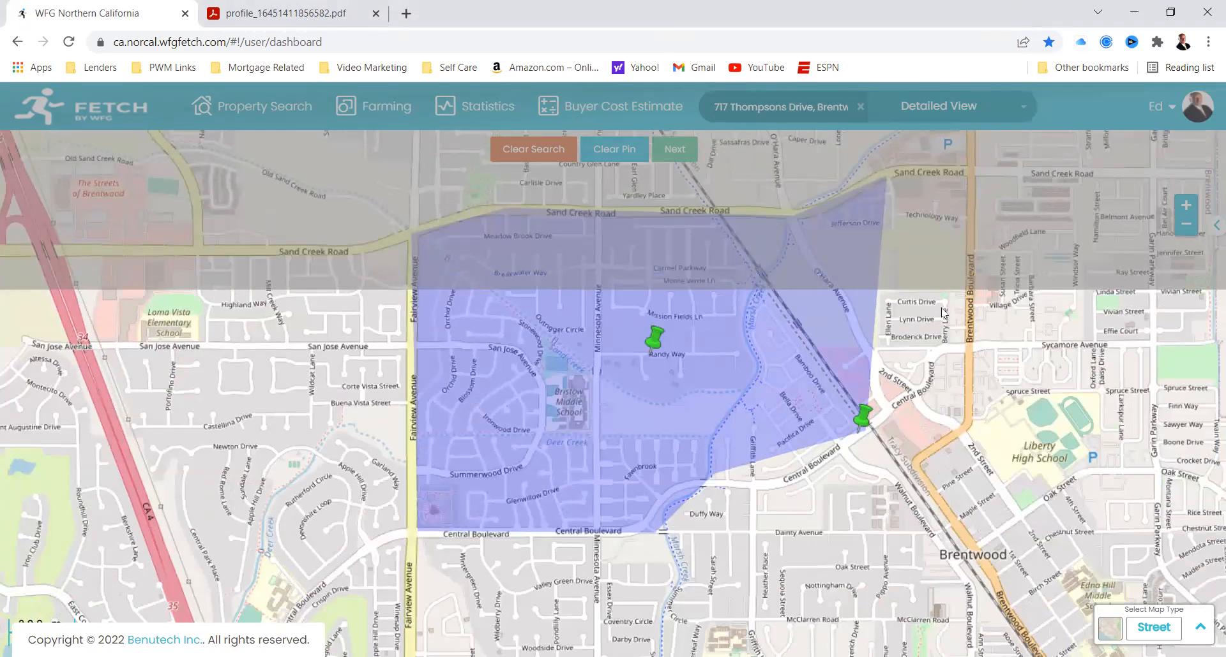
pyautogui.rightClick(734, 359)
pyautogui.click(685, 403)
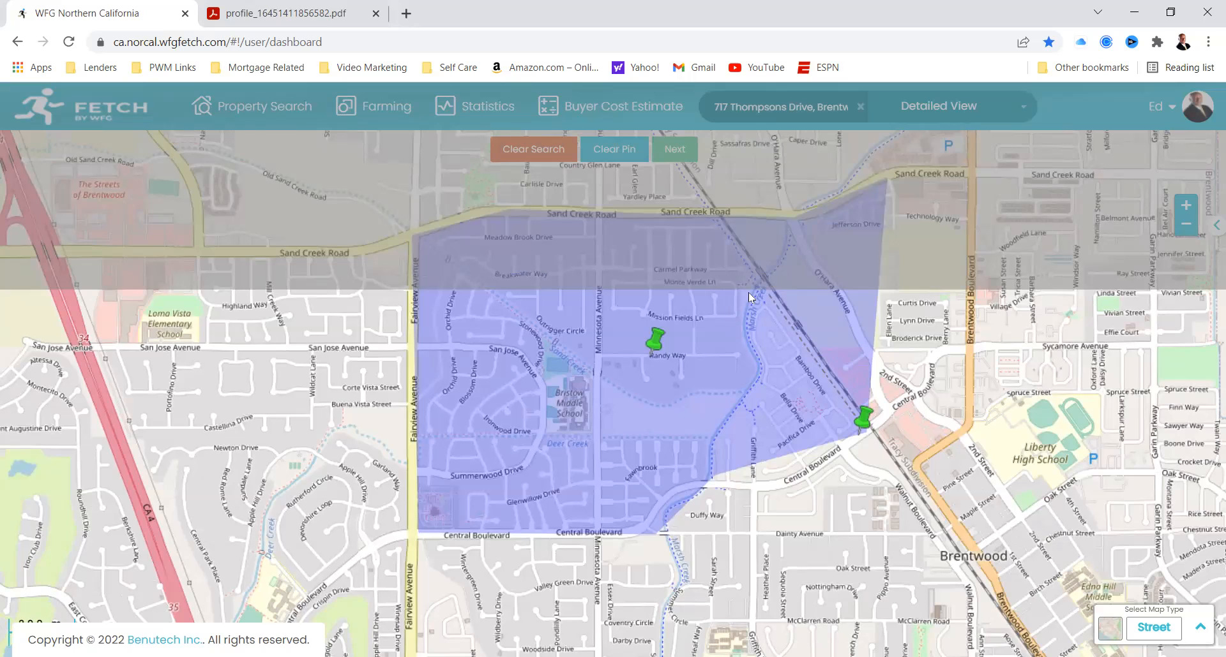
pyautogui.moveTo(1015, 277); pyautogui.dragTo(1002, 338)
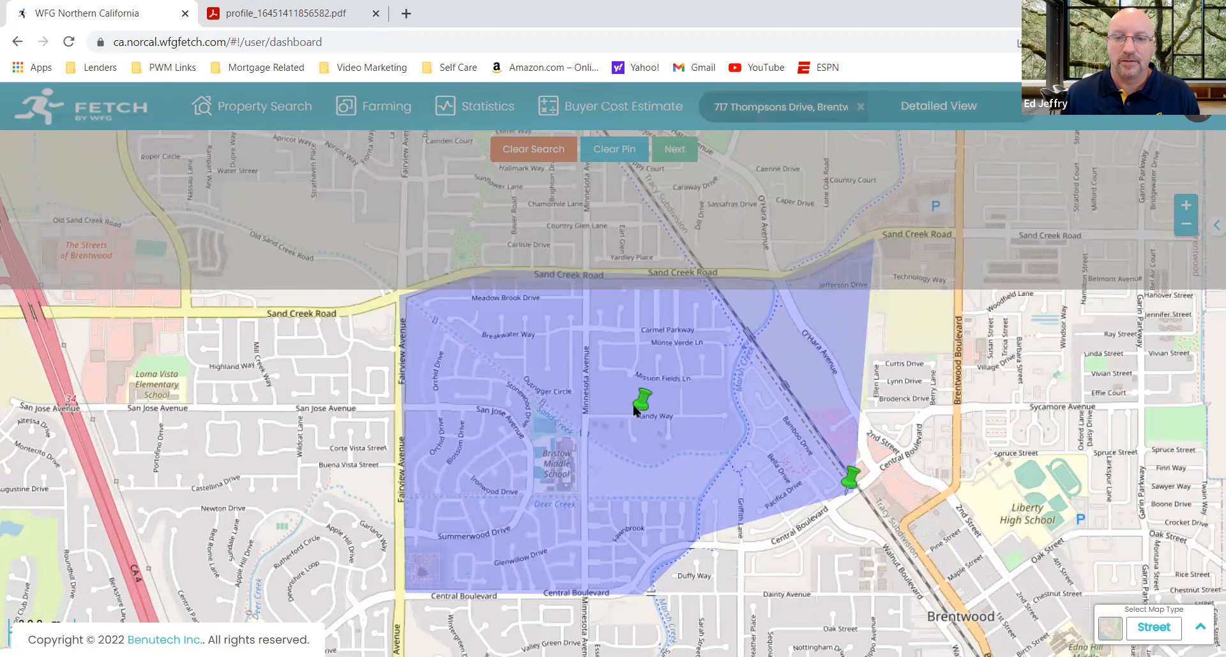
pyautogui.moveTo(646, 407); pyautogui.dragTo(642, 398)
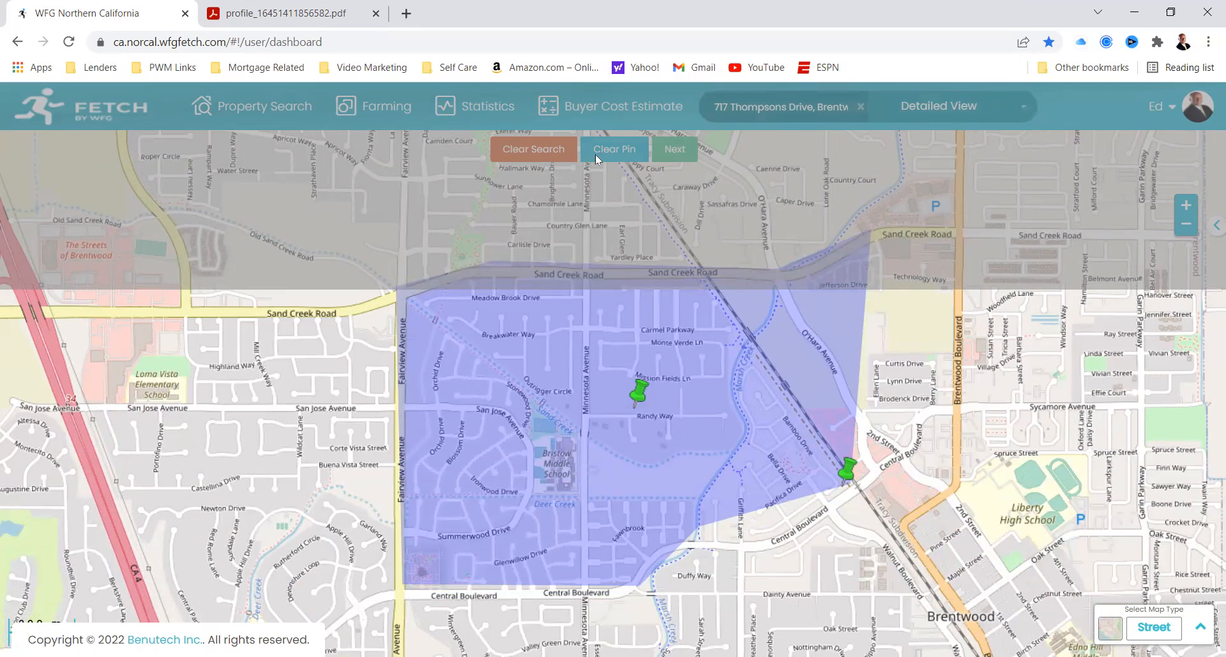
pyautogui.moveTo(654, 362); pyautogui.dragTo(657, 362)
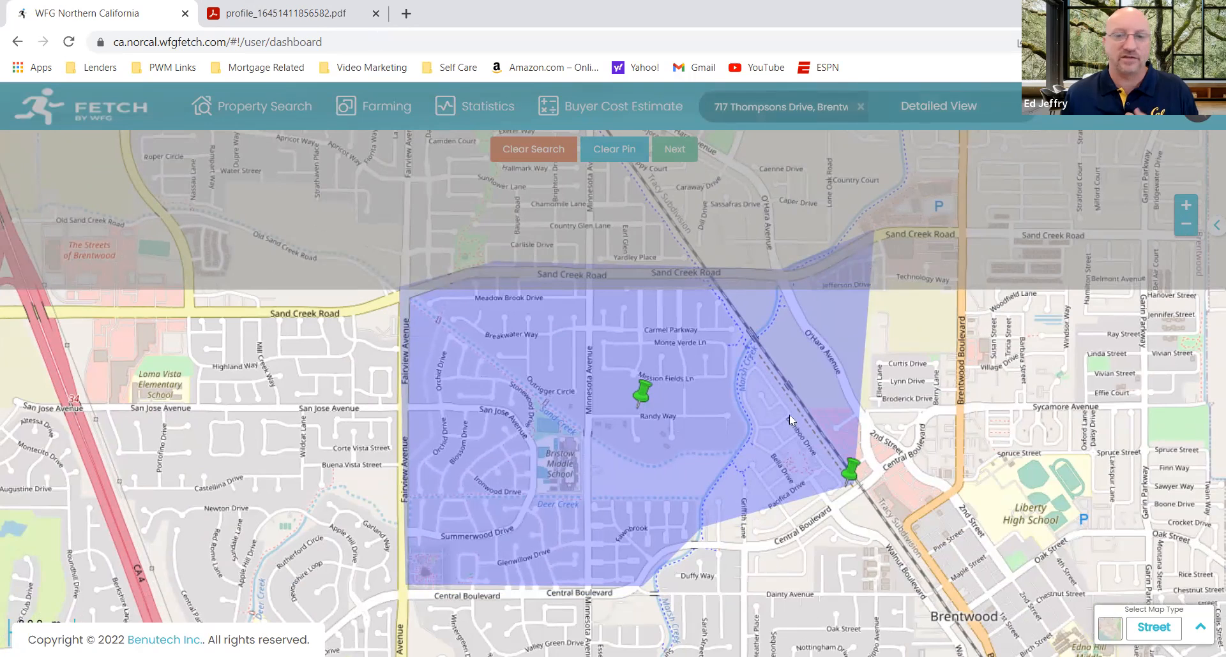
pyautogui.moveTo(824, 424); pyautogui.dragTo(826, 425)
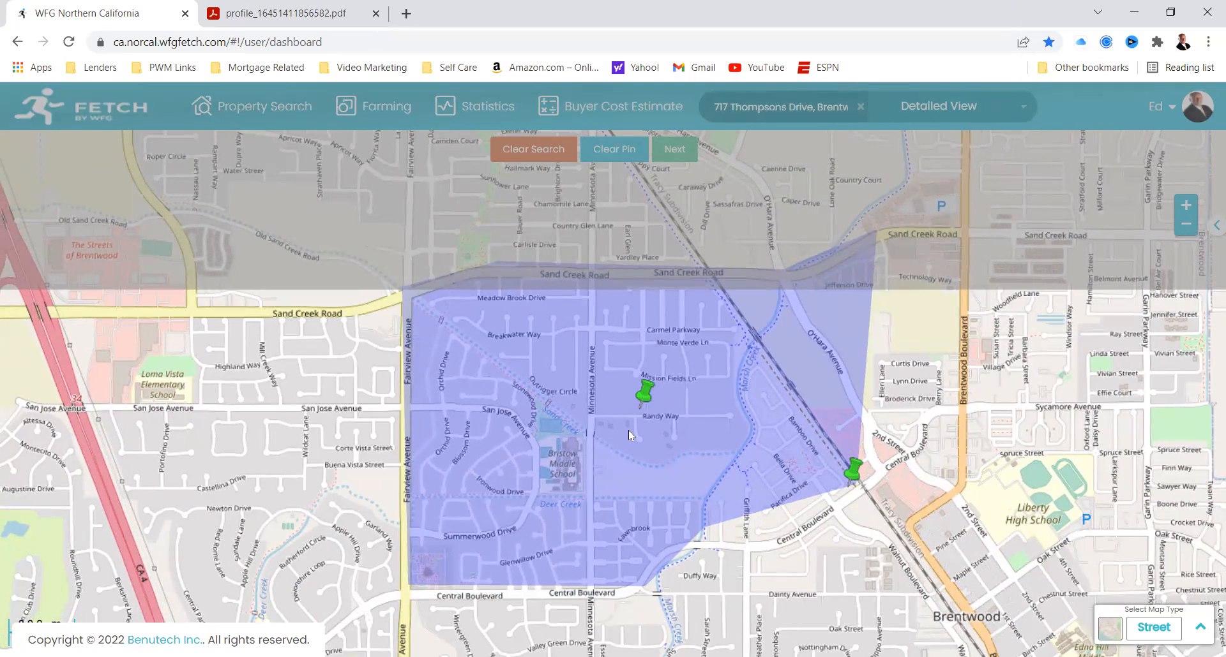
pyautogui.rightClick(625, 462)
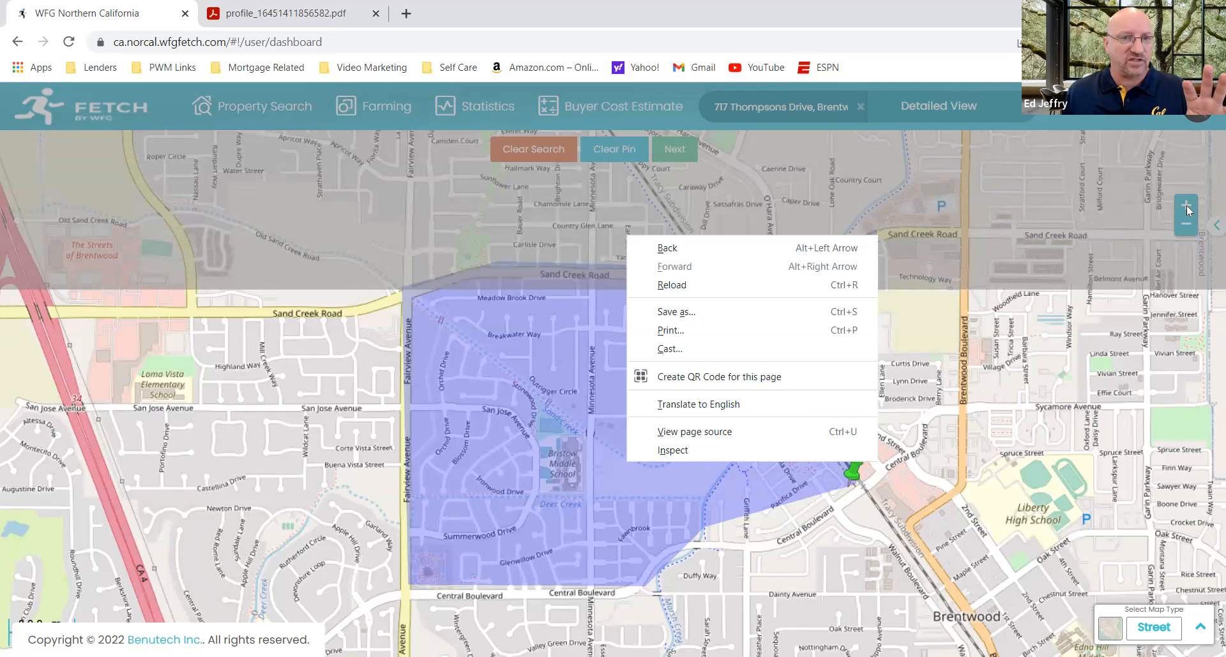
pyautogui.click(1203, 242)
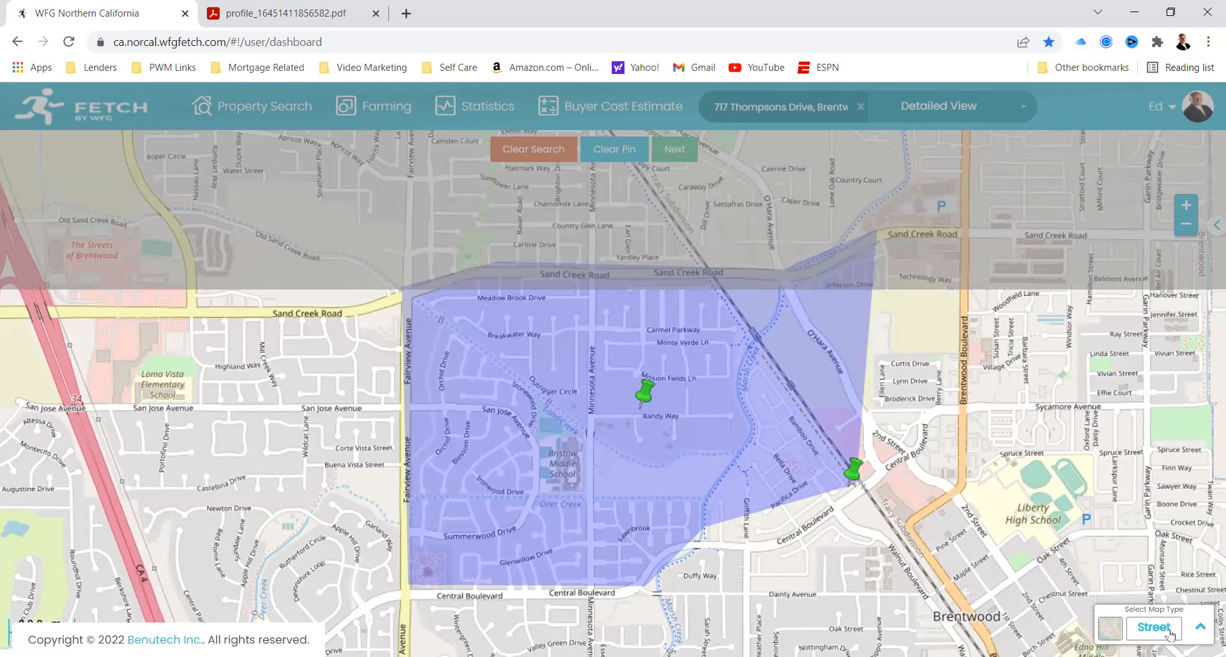
# Step: Show the map types available for the boundary map
pyautogui.click(1200, 629)
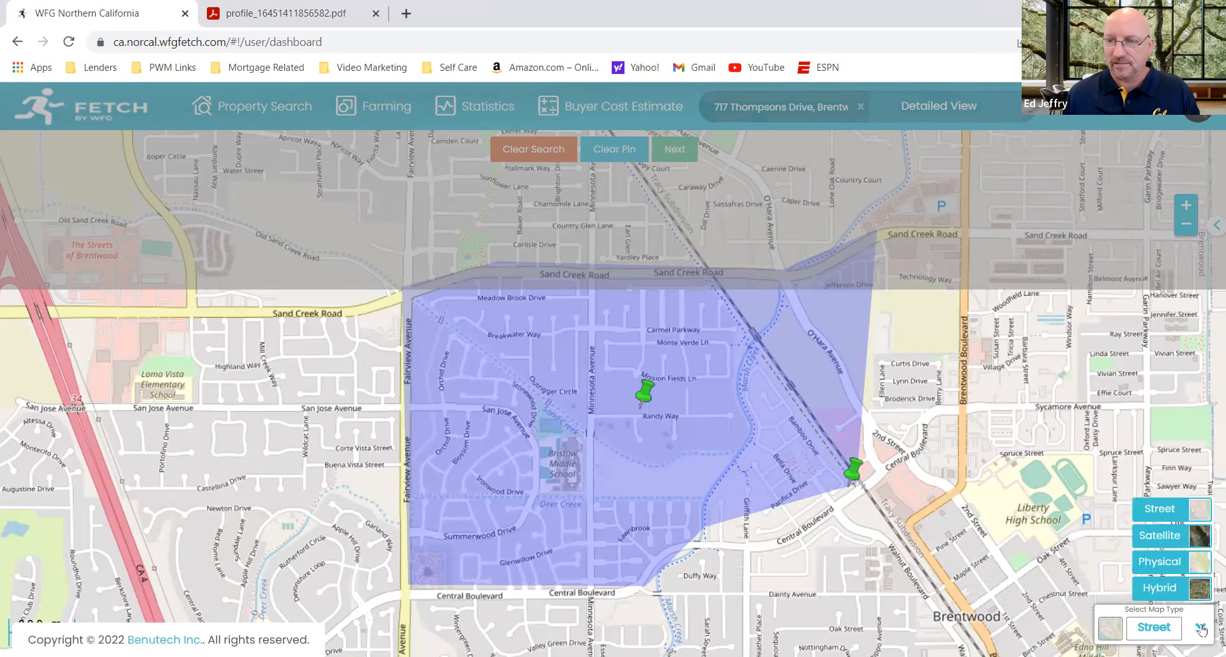
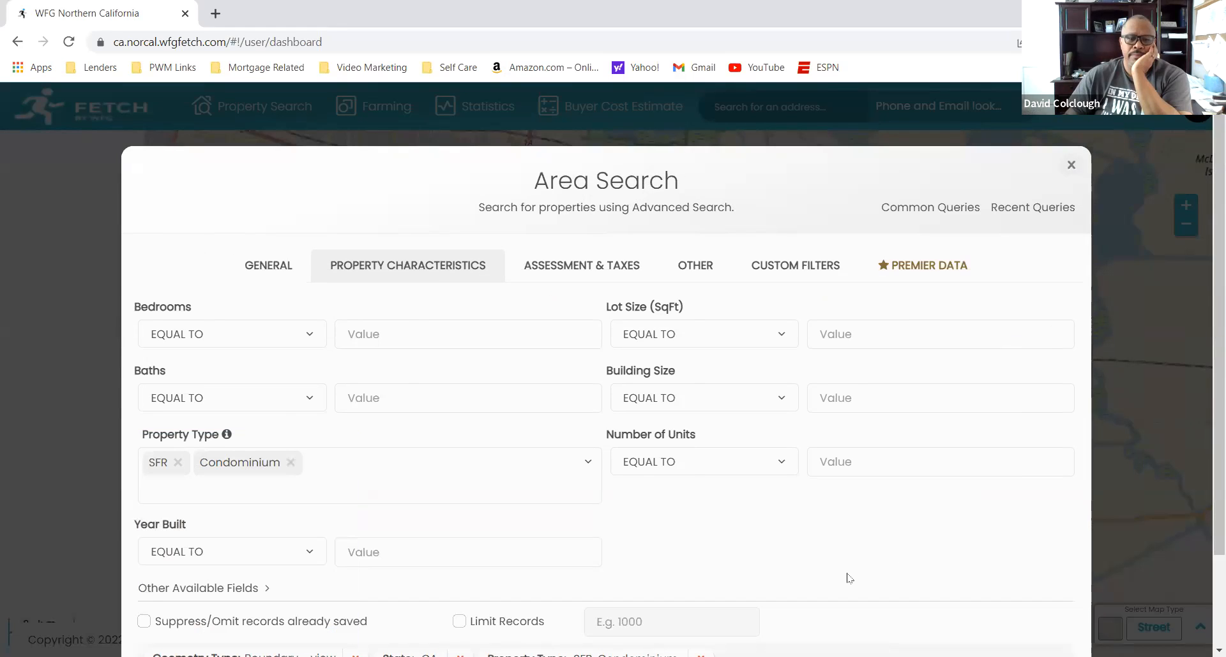
# Step: Add Duplex, Triplex and Quadplex to the property types in the area search criteria
pyautogui.scroll(-1, 1206, 513)
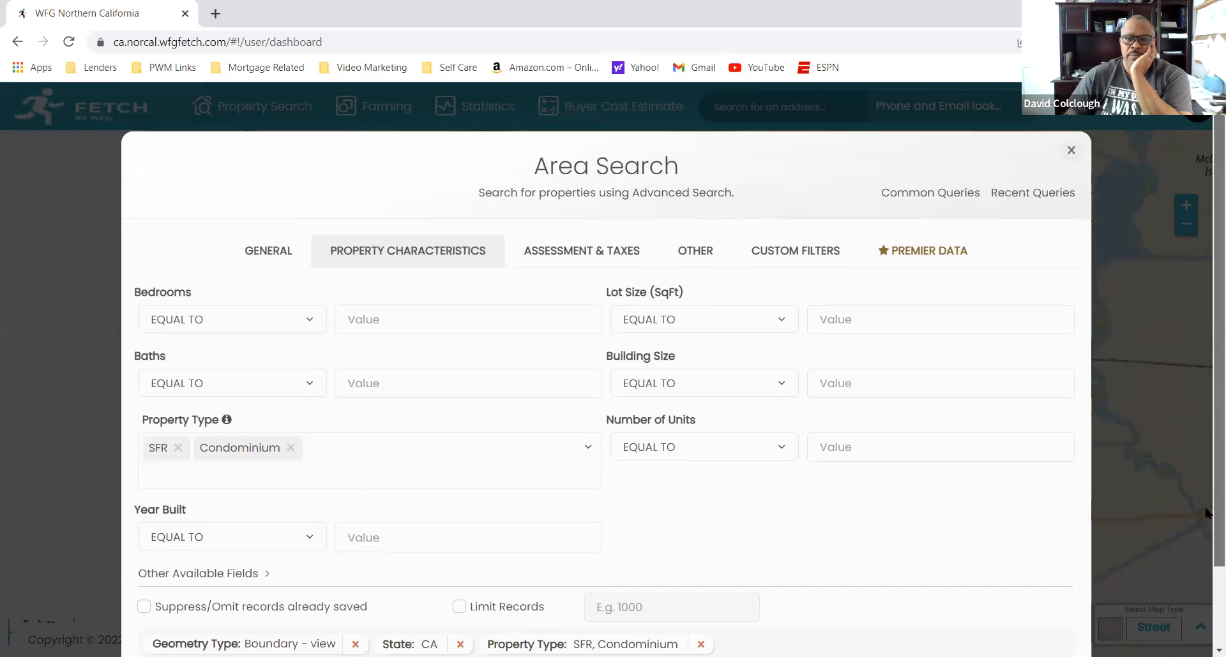
pyautogui.scroll(-1, 1206, 513)
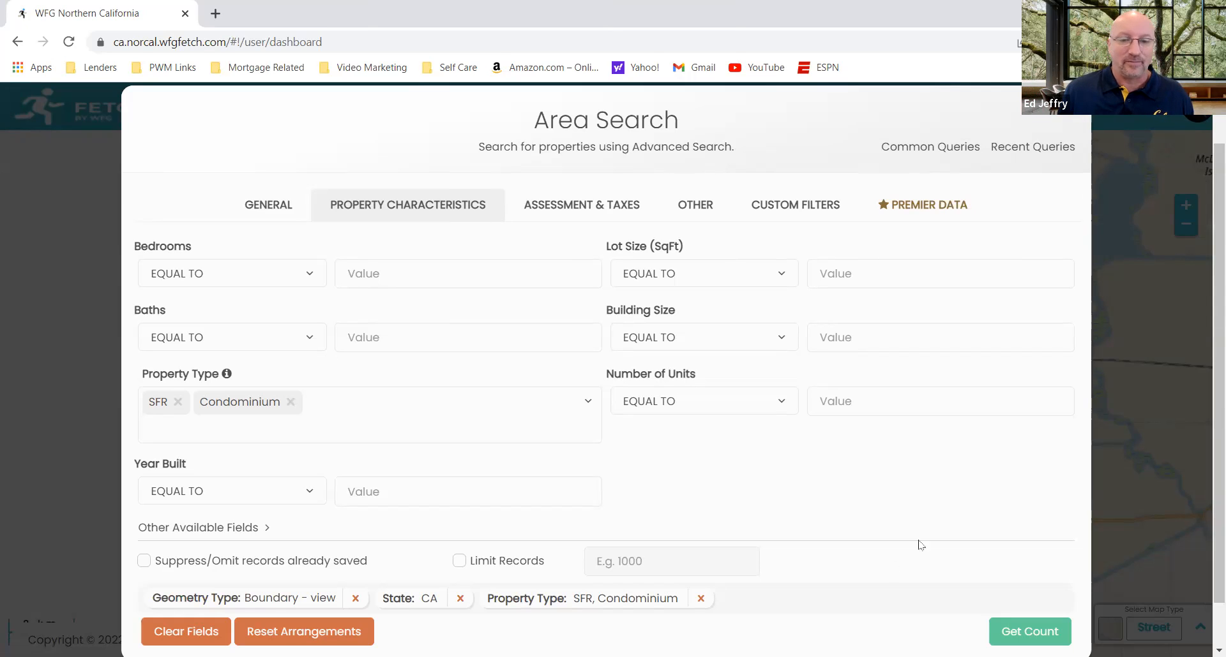
pyautogui.scroll(-1, 1206, 440)
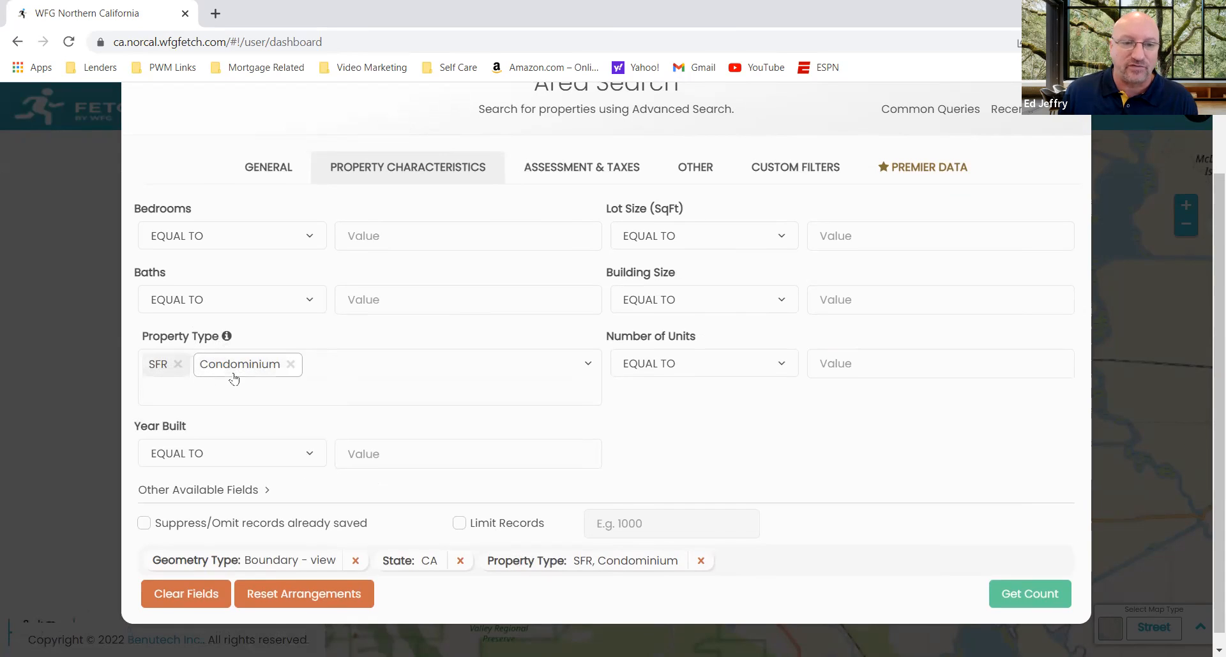
pyautogui.click(584, 373)
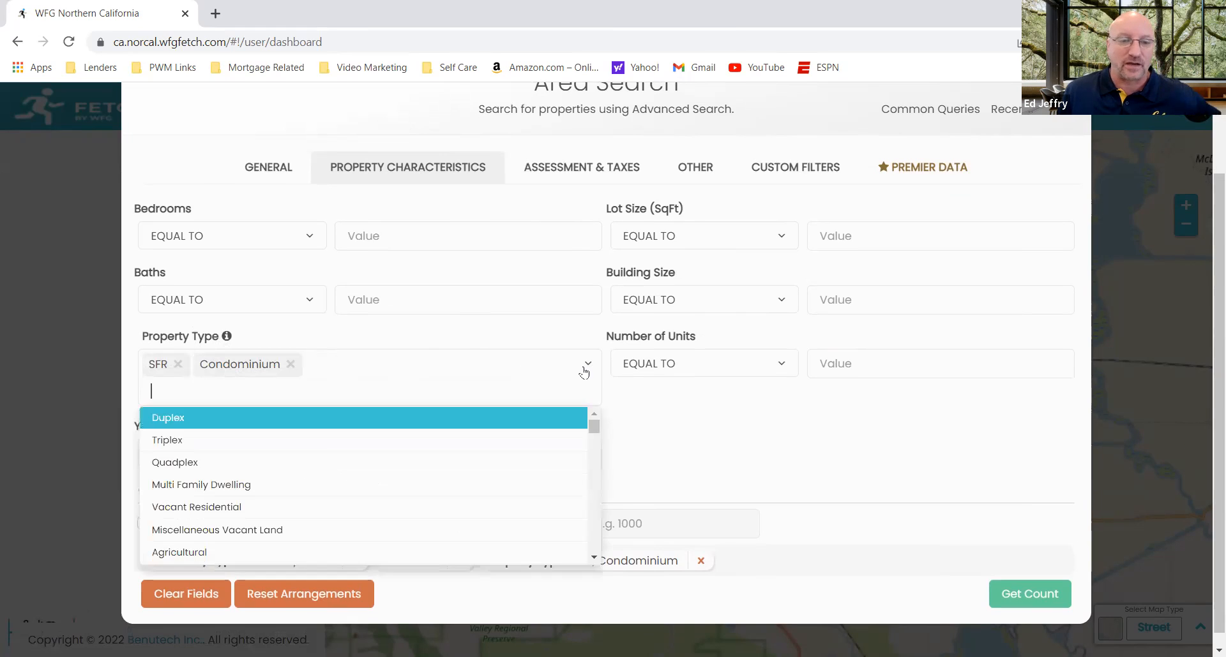
pyautogui.click(517, 417)
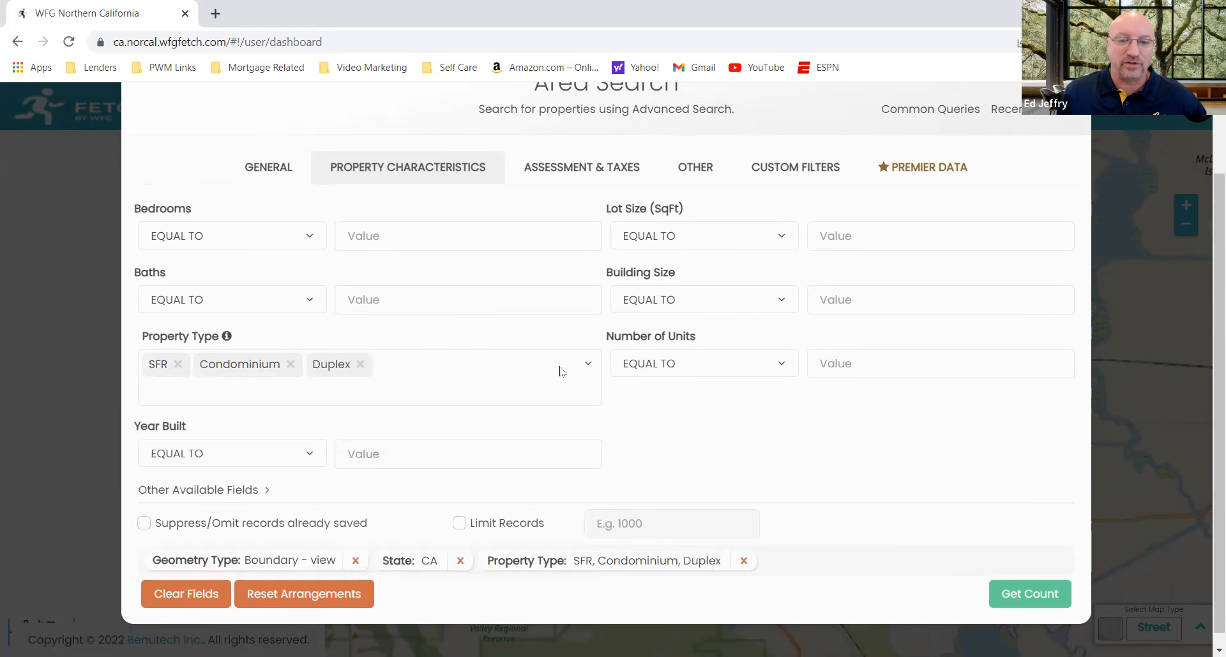
pyautogui.click(586, 362)
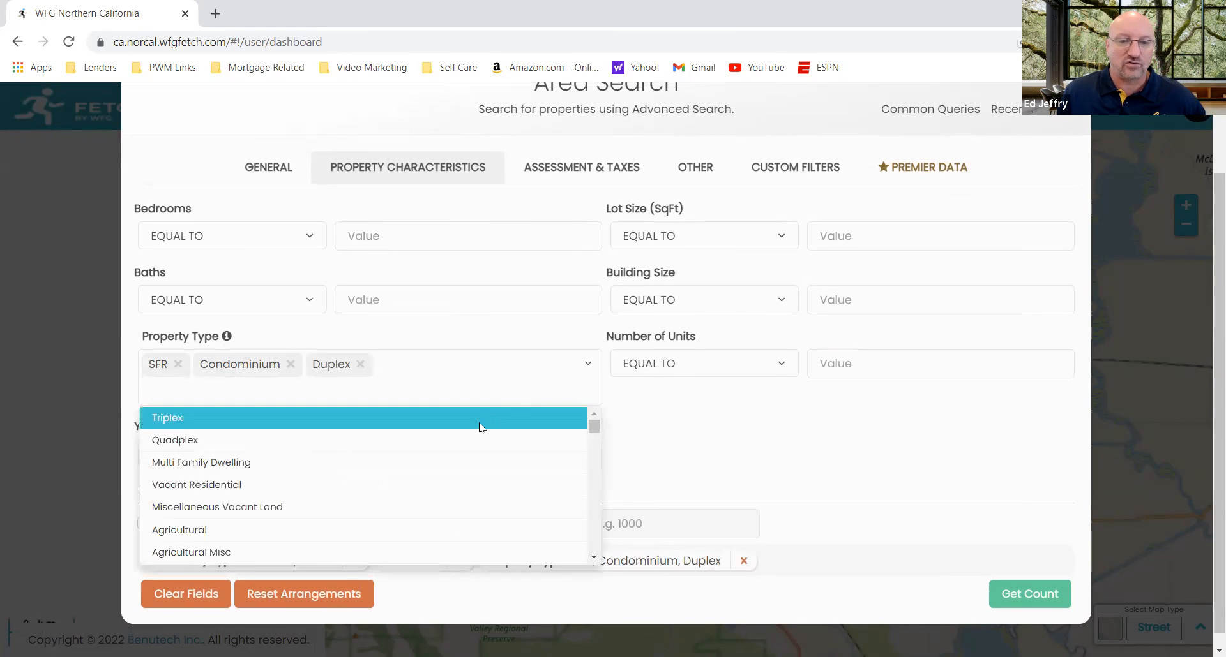
pyautogui.click(479, 429)
pyautogui.click(550, 389)
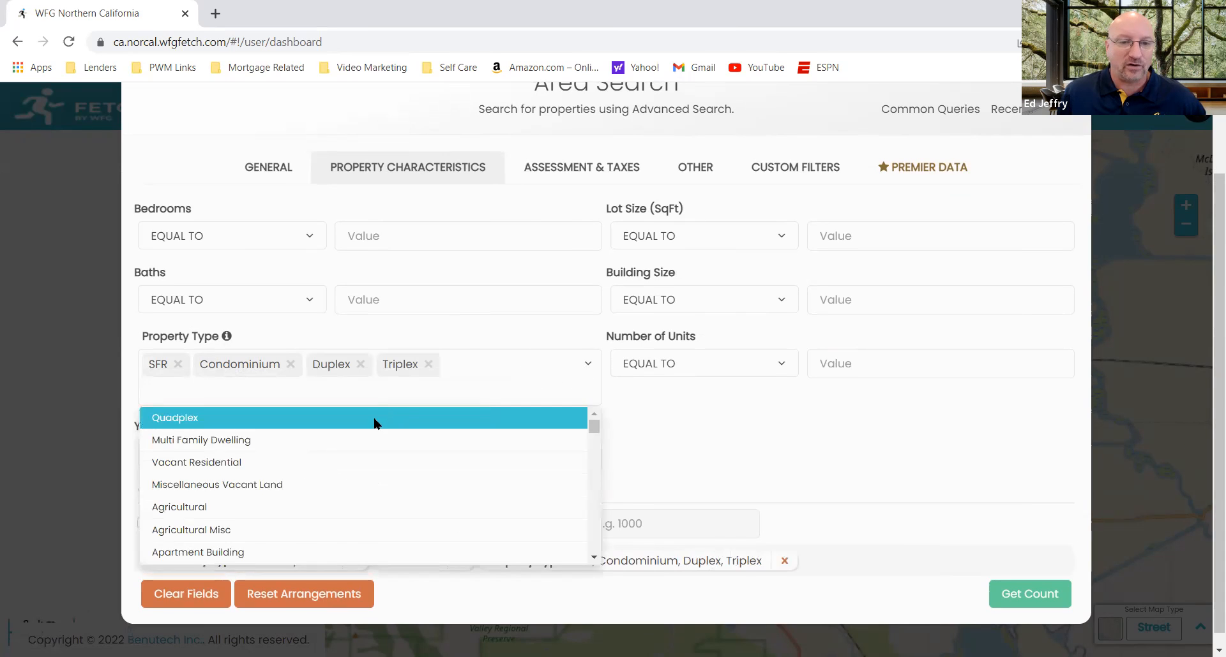
pyautogui.click(376, 424)
# Step: Look through the remaining property types offered for the area search, from multi-family to commercial and industrial
pyautogui.click(587, 366)
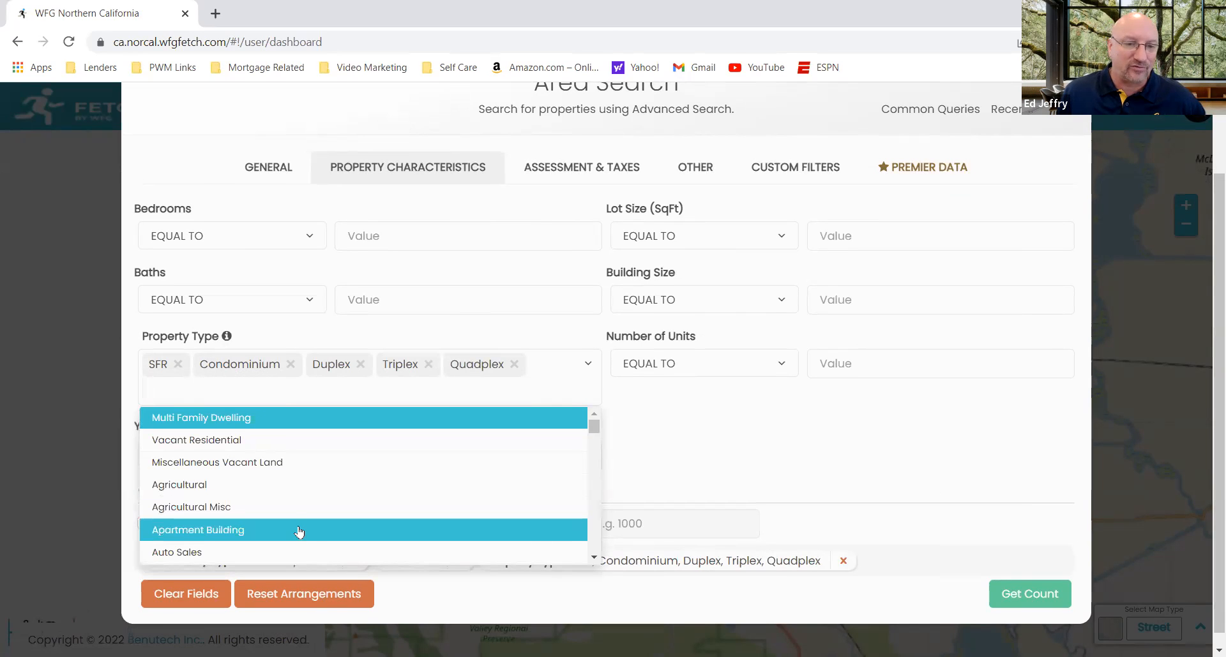
pyautogui.scroll(-4, 595, 561)
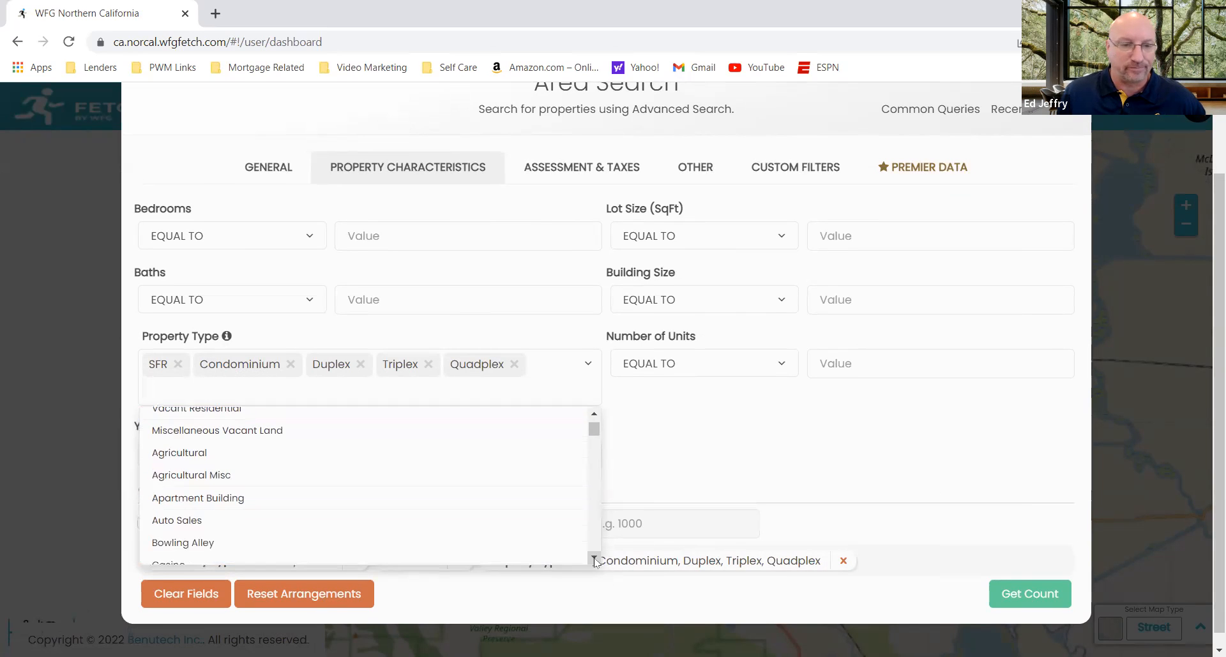
pyautogui.scroll(-1, 594, 561)
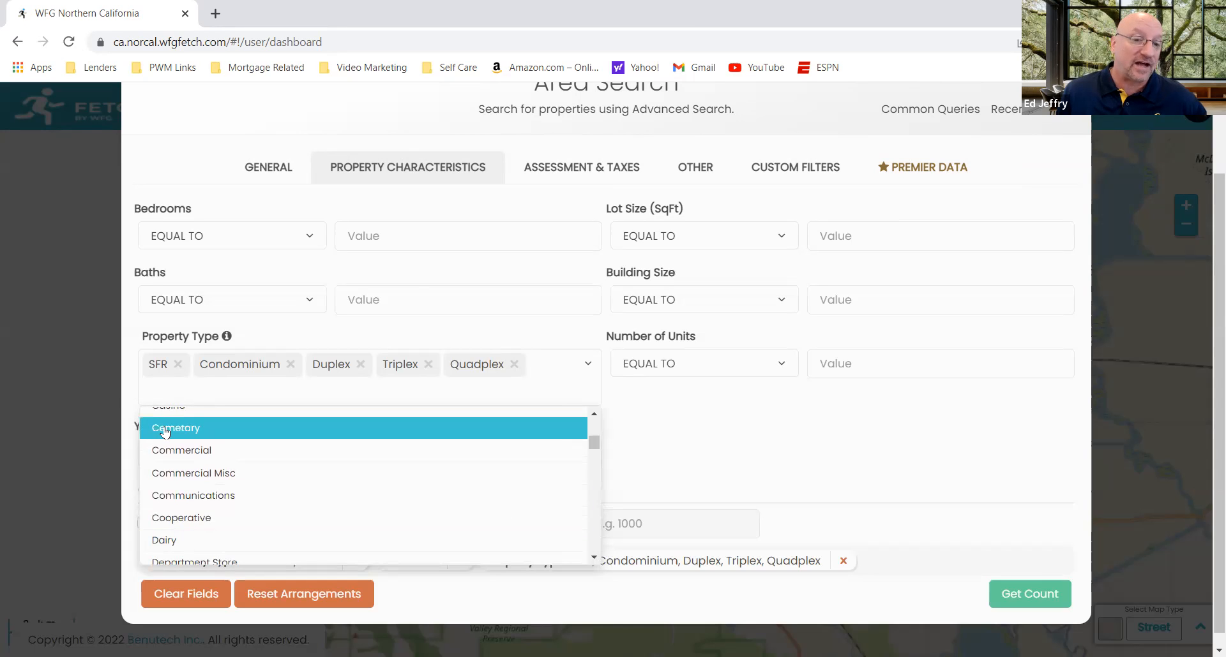
pyautogui.scroll(-2, 593, 560)
pyautogui.scroll(-5, 593, 560)
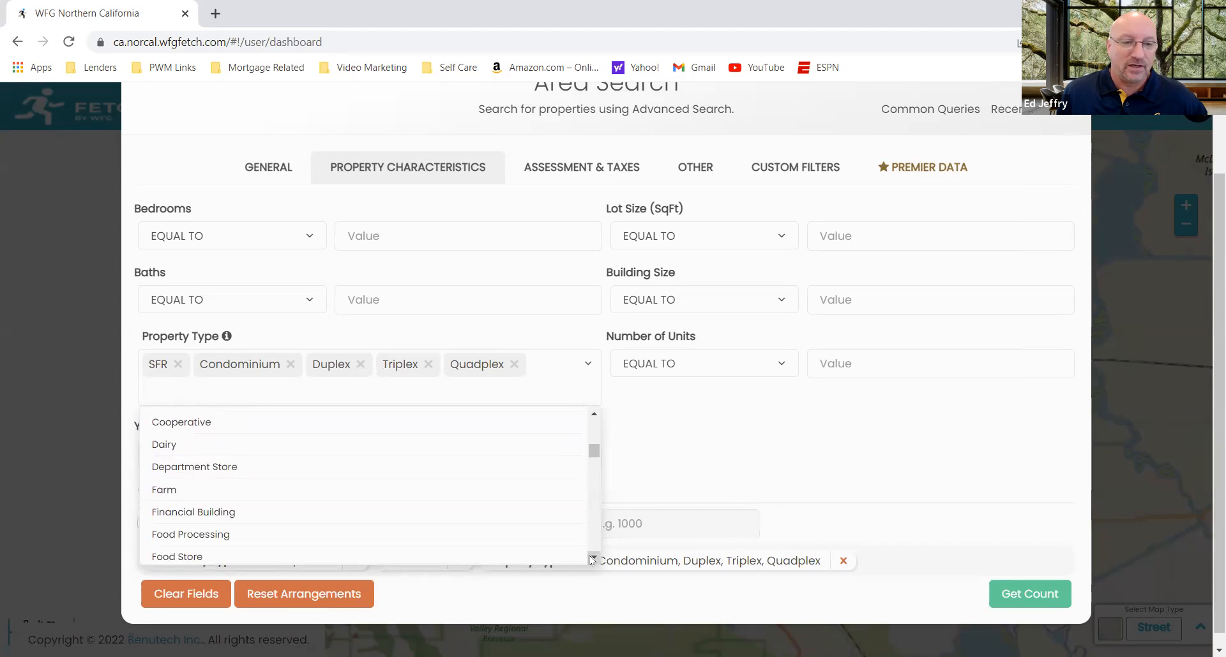
pyautogui.scroll(-4, 592, 559)
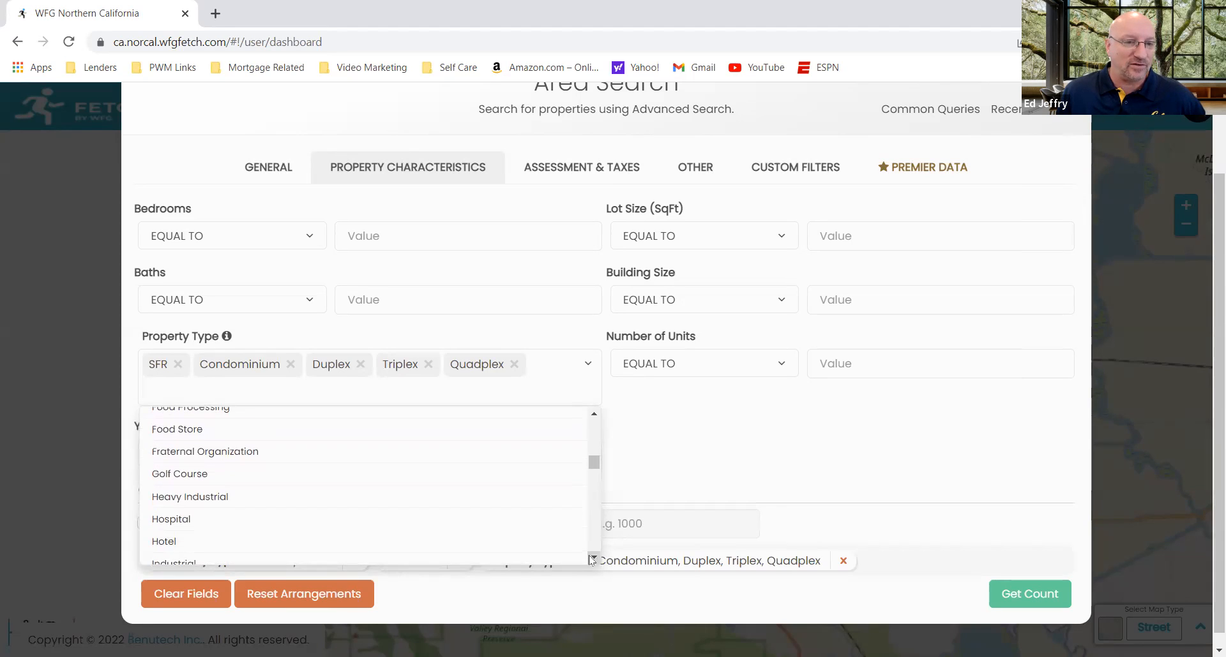
pyautogui.scroll(-2, 592, 560)
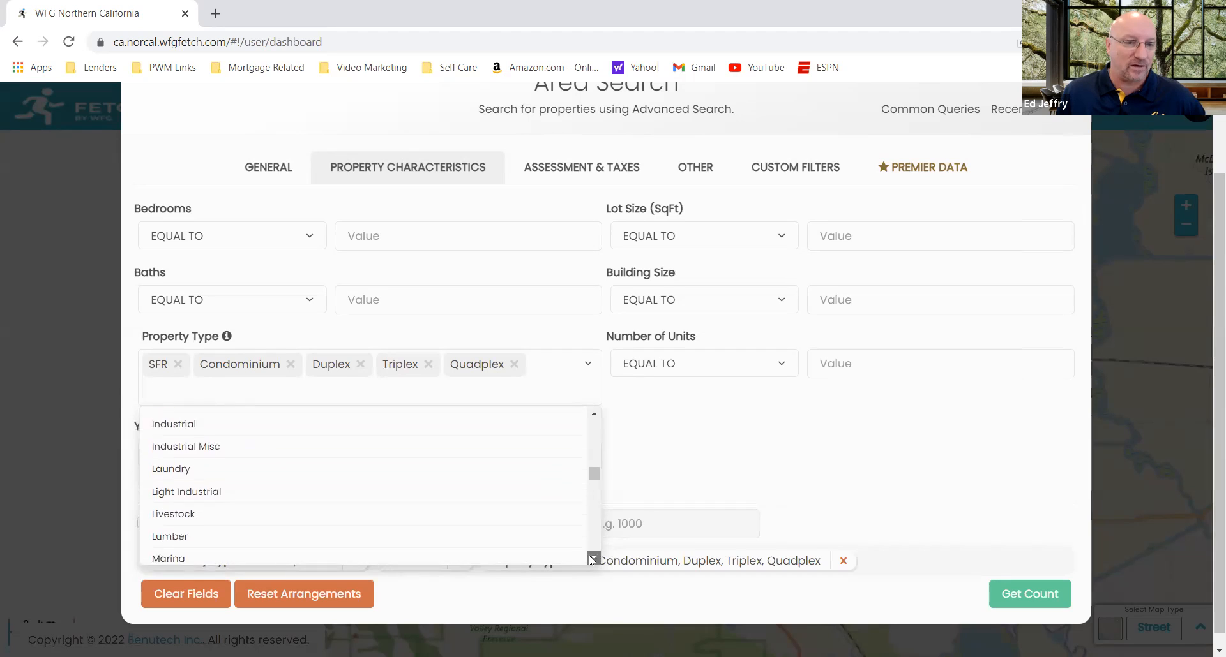
pyautogui.click(694, 449)
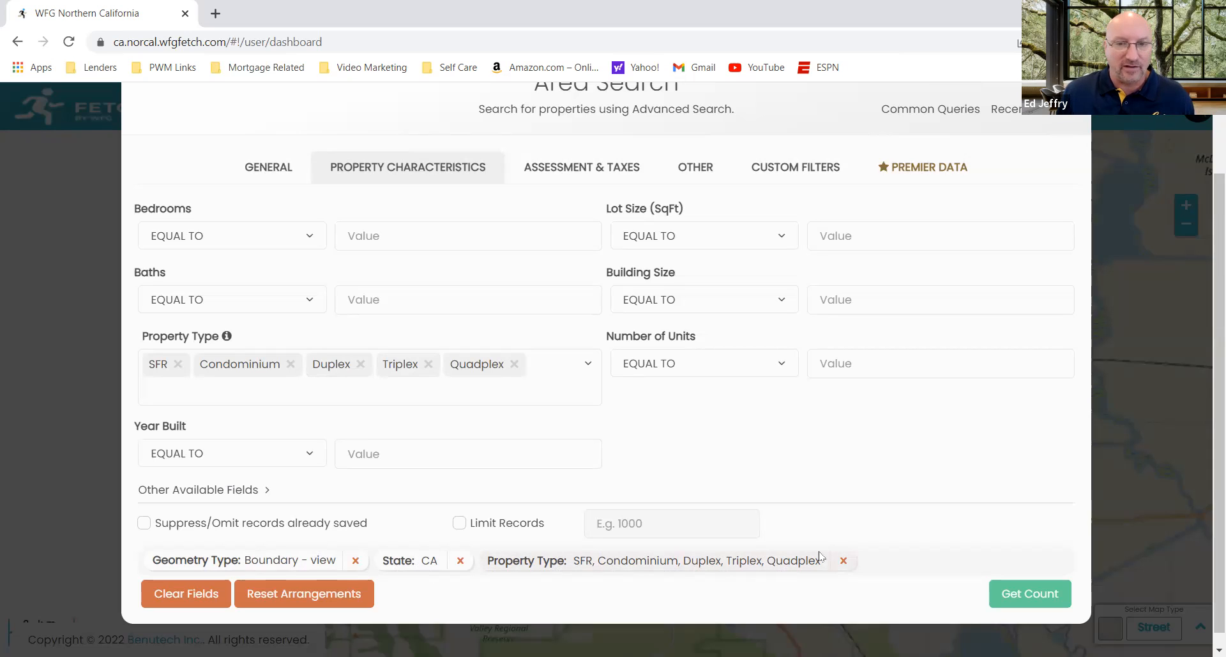
# Step: Review the Assessment & Taxes, Other and Custom Filters criteria, including the choices for Empty Nester and NonOwner
pyautogui.click(601, 171)
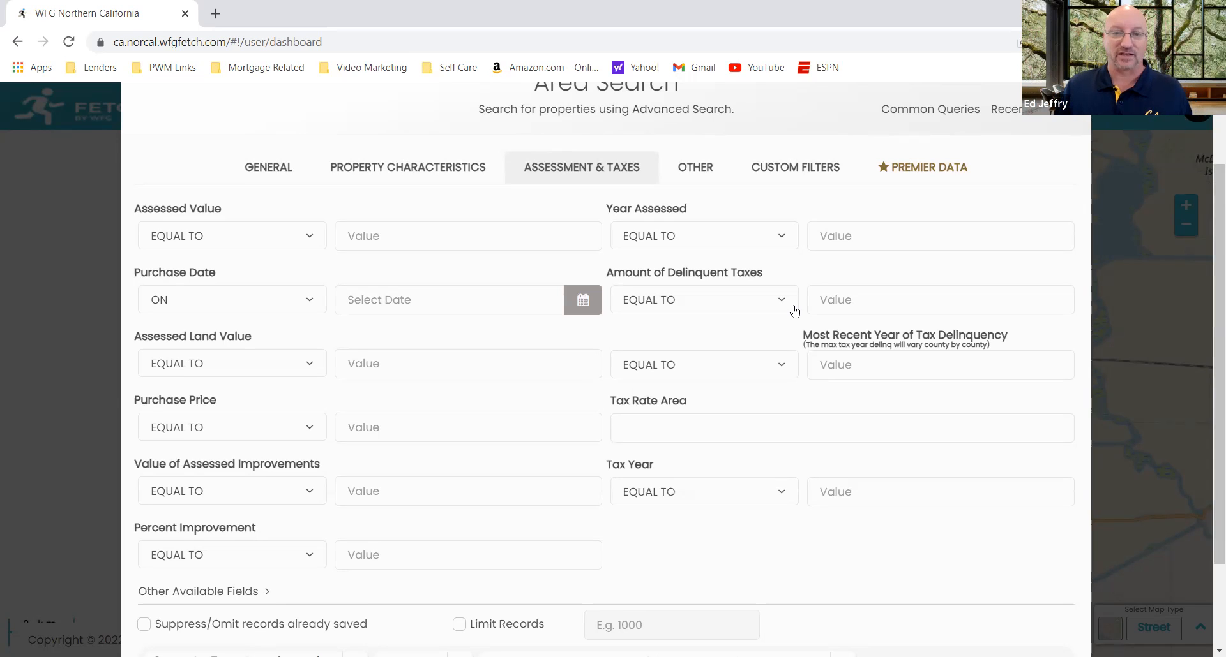
pyautogui.click(697, 173)
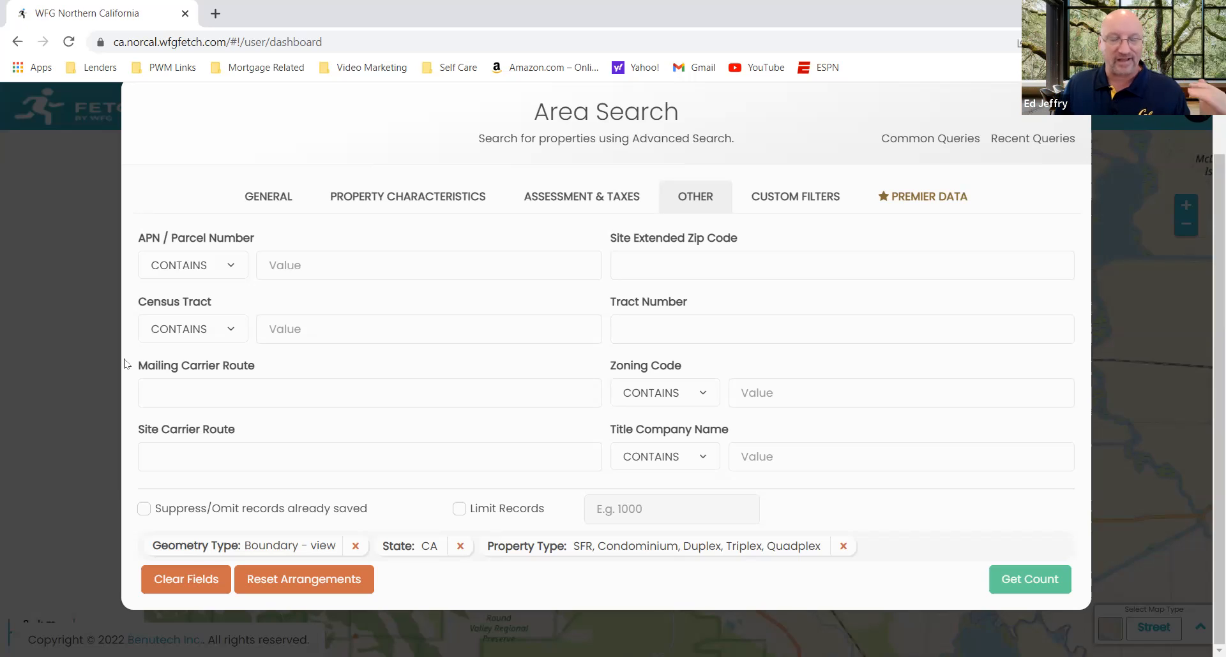
pyautogui.click(791, 205)
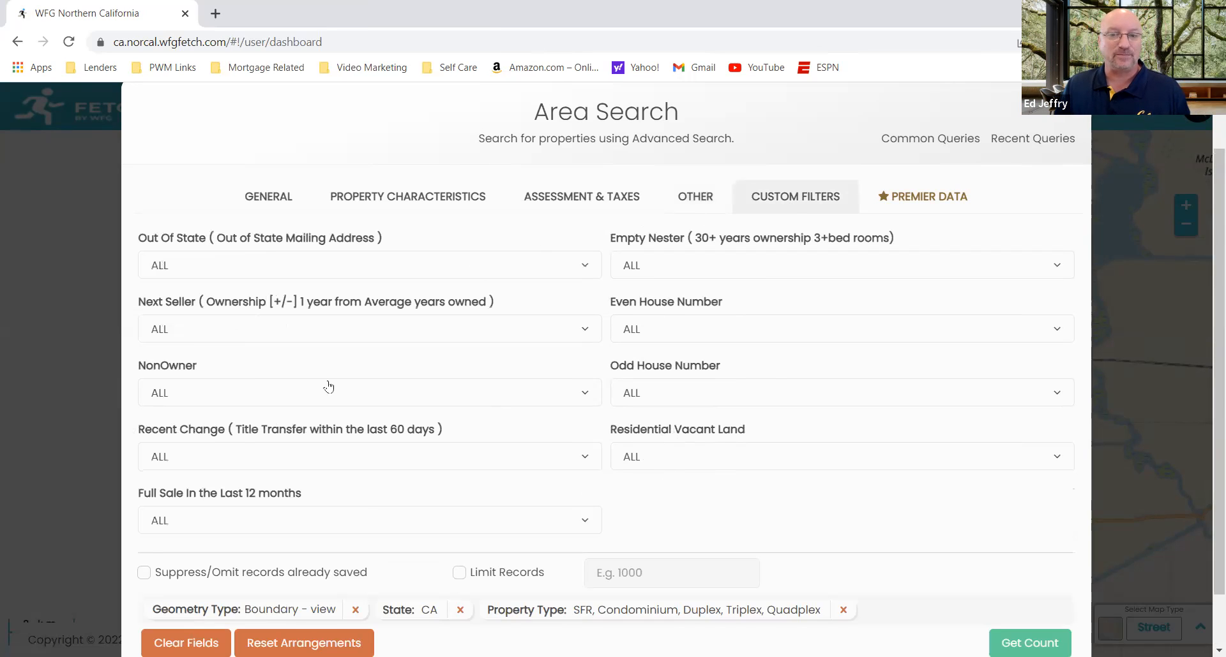
pyautogui.click(699, 272)
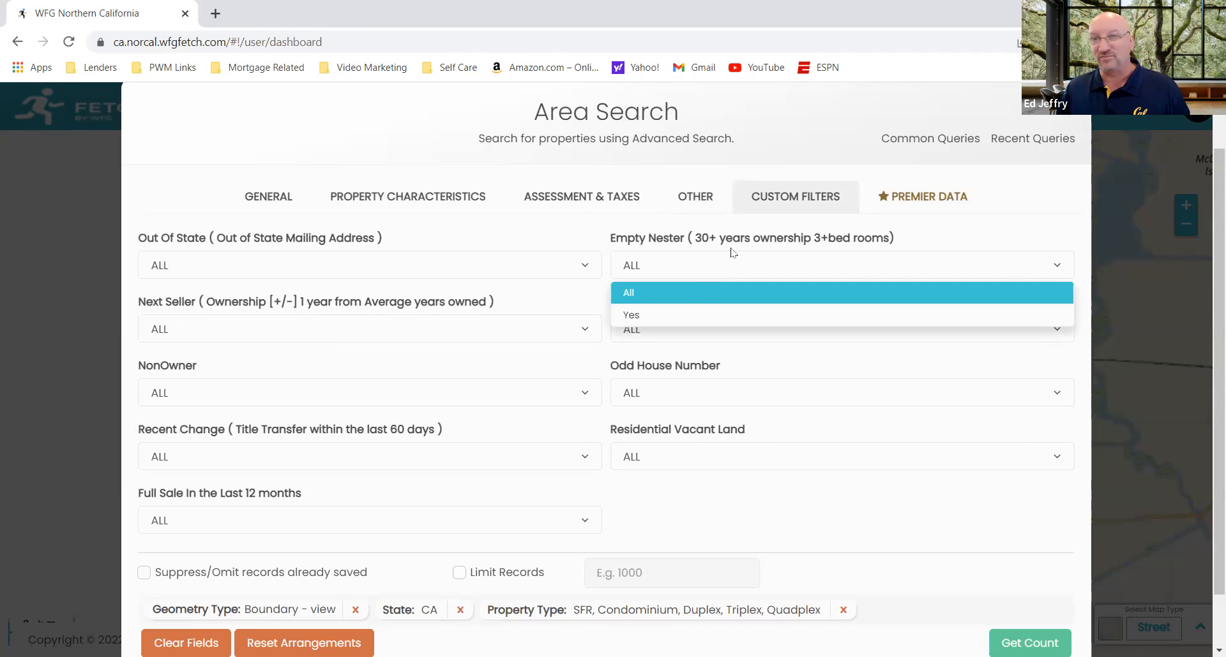
pyautogui.click(546, 245)
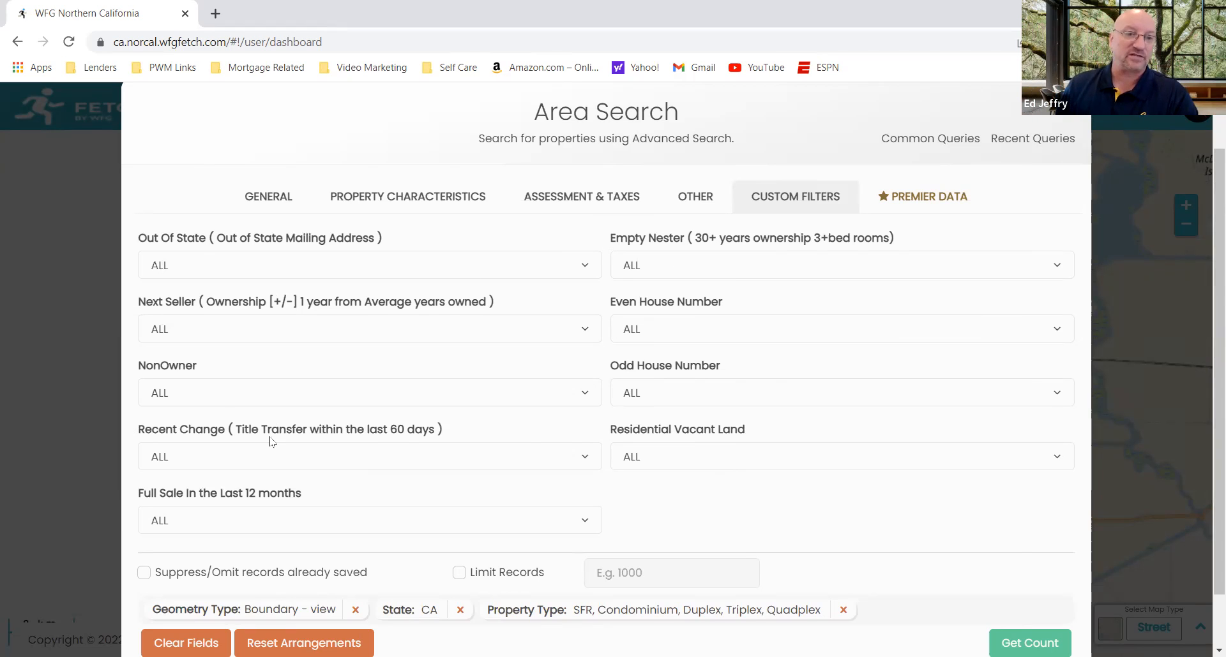
pyautogui.click(225, 393)
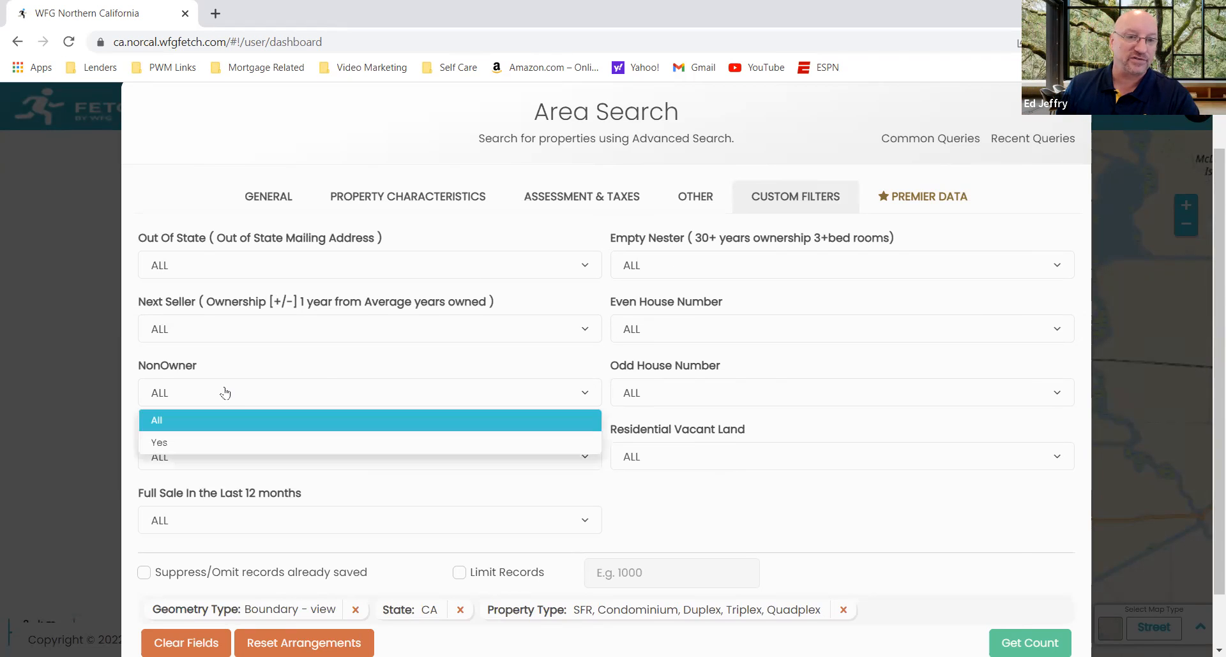
pyautogui.click(258, 371)
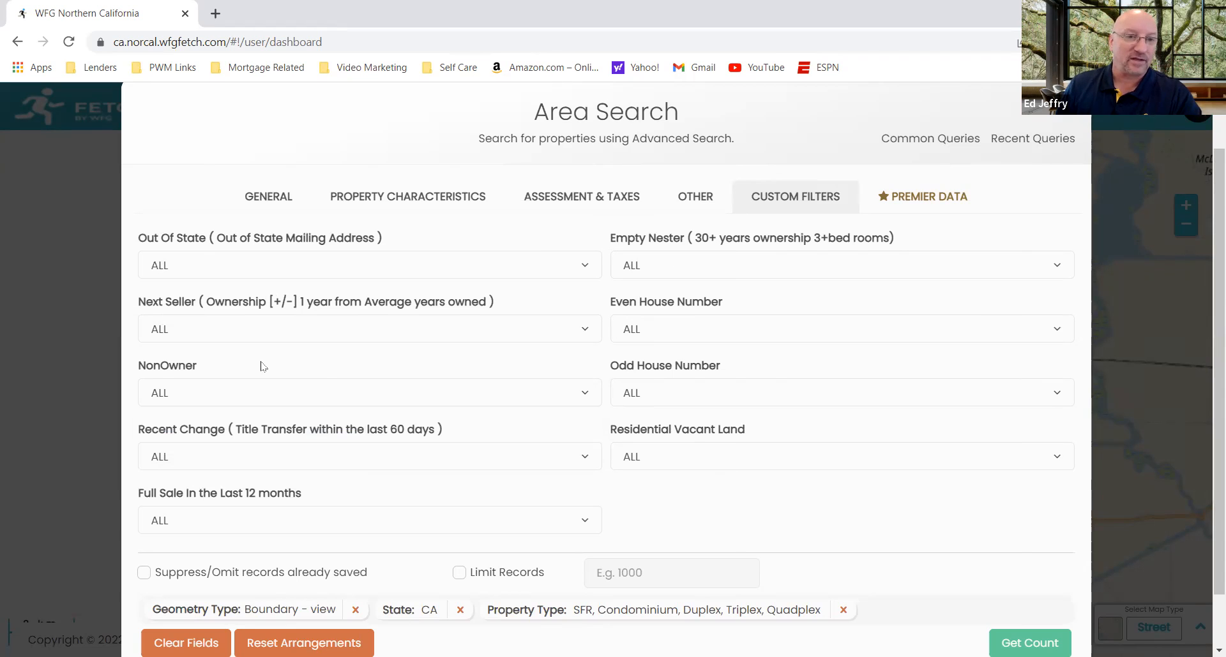
# Step: Review the premier Leads criteria and the types of leads offered for purchase
pyautogui.click(903, 200)
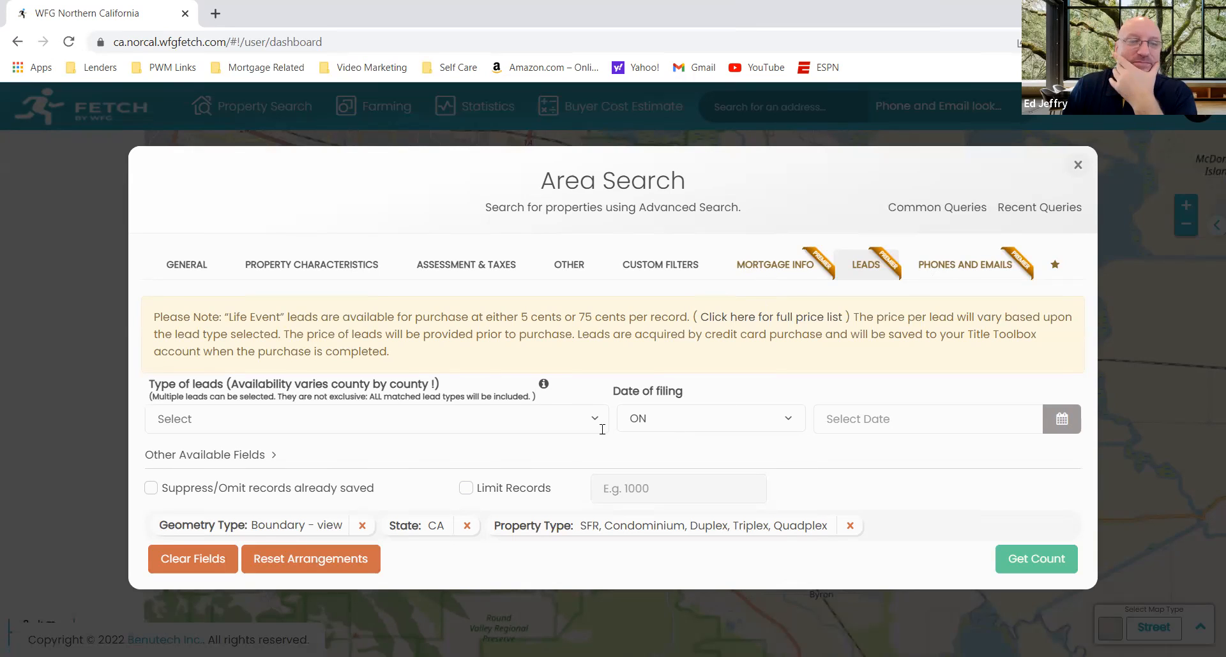
pyautogui.click(595, 422)
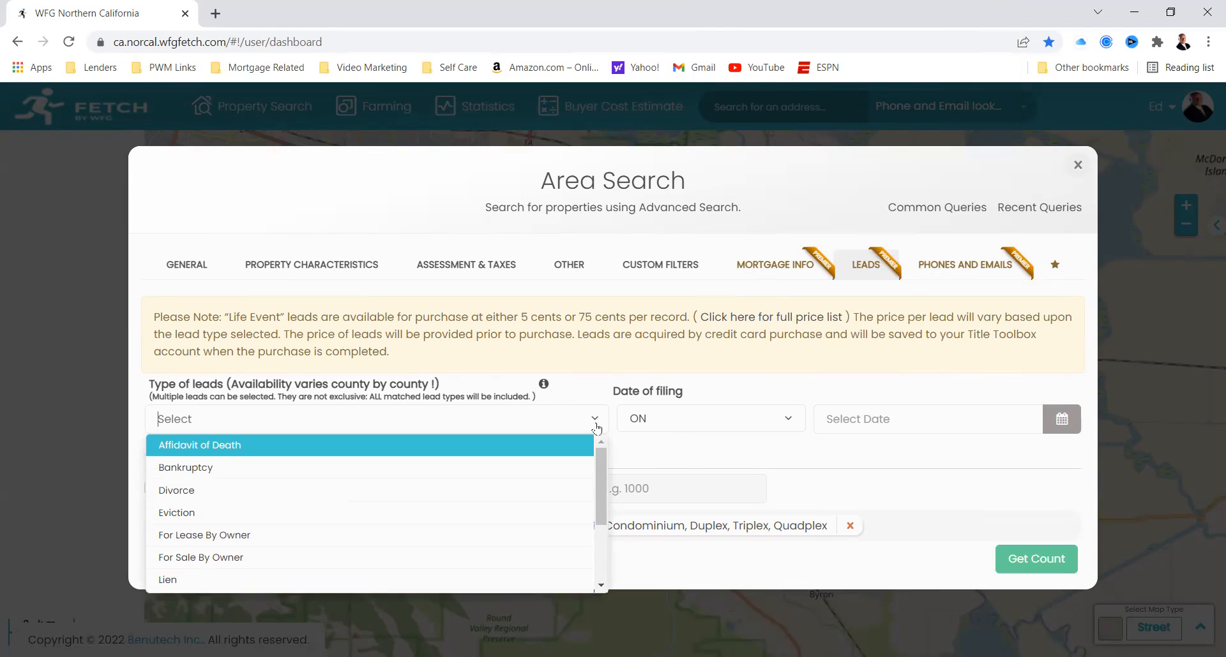
pyautogui.click(635, 446)
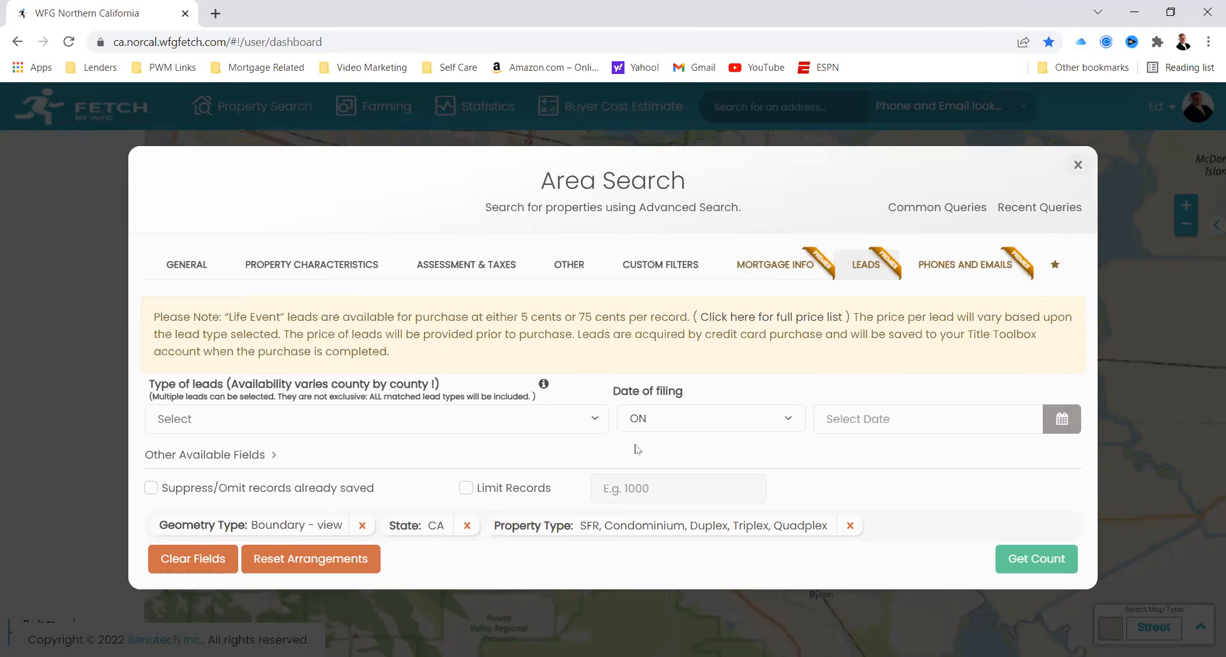
# Step: Examine the Mortgage Info criteria for first and second loans, including the options for First Loan Purpose
pyautogui.click(773, 273)
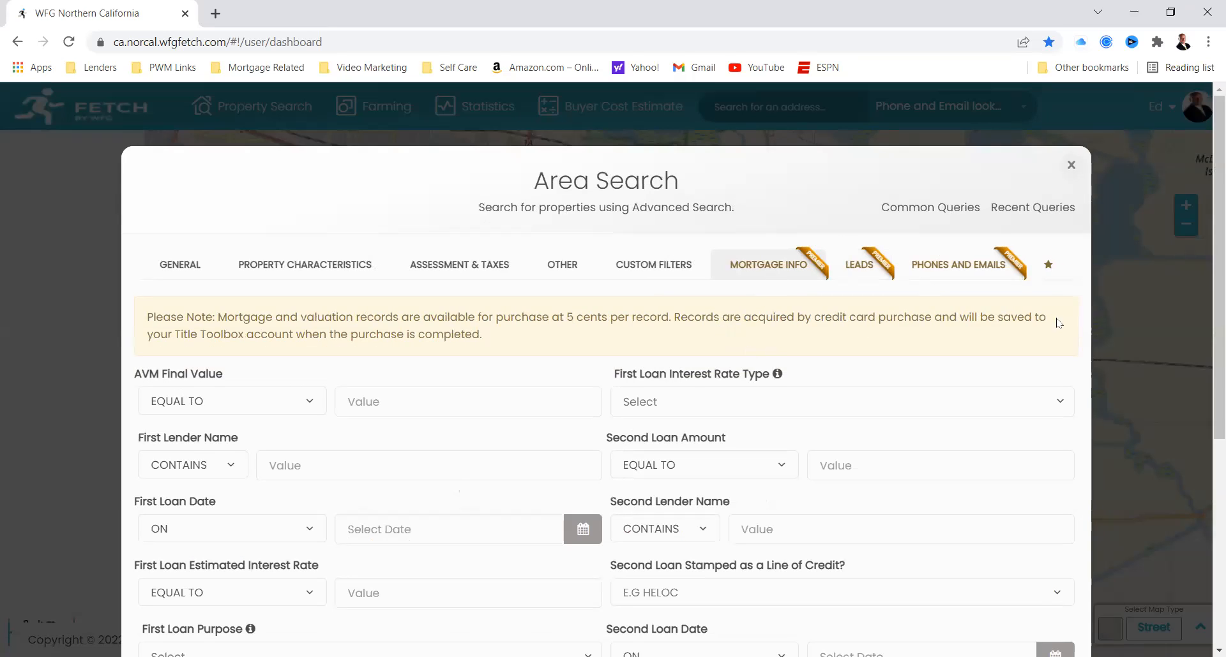
pyautogui.moveTo(1218, 381); pyautogui.dragTo(1206, 490)
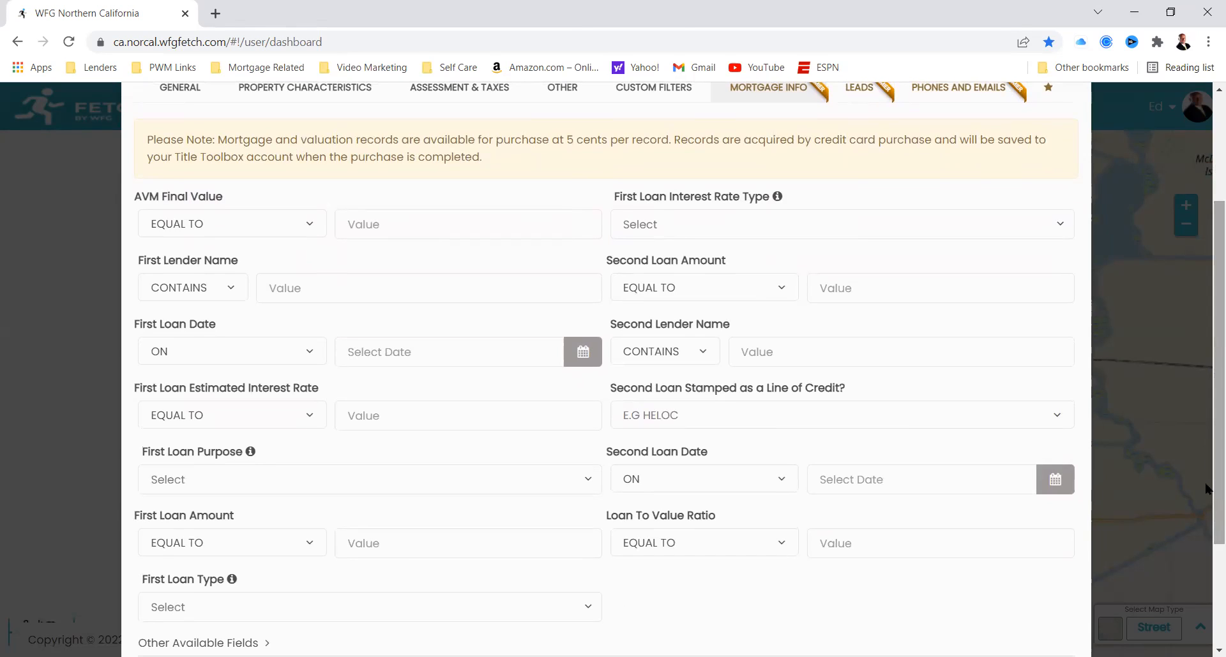
pyautogui.moveTo(1207, 427); pyautogui.dragTo(1206, 450)
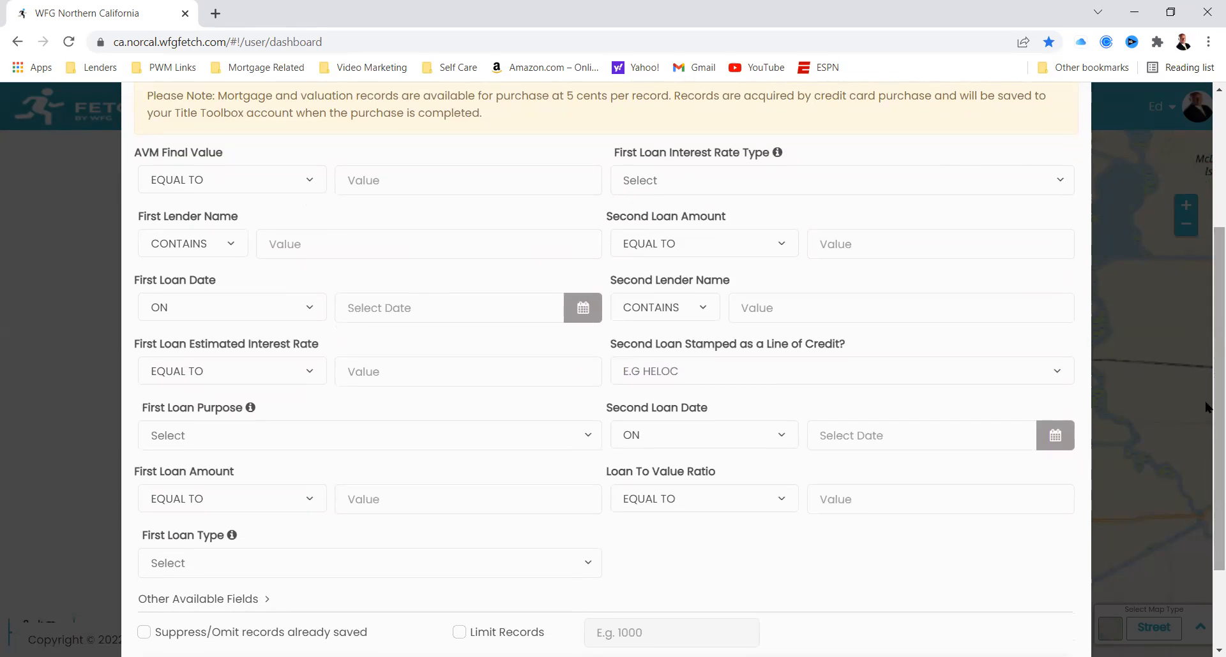
pyautogui.moveTo(1207, 407); pyautogui.dragTo(1206, 465)
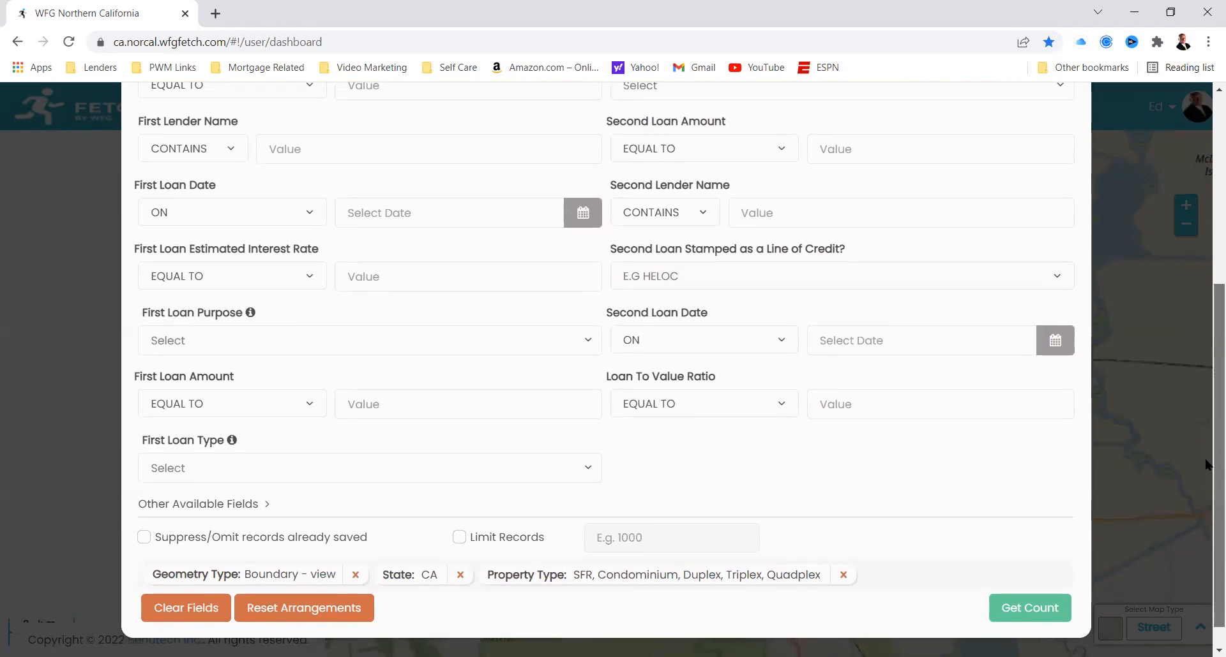
pyautogui.moveTo(1206, 463); pyautogui.dragTo(1207, 416)
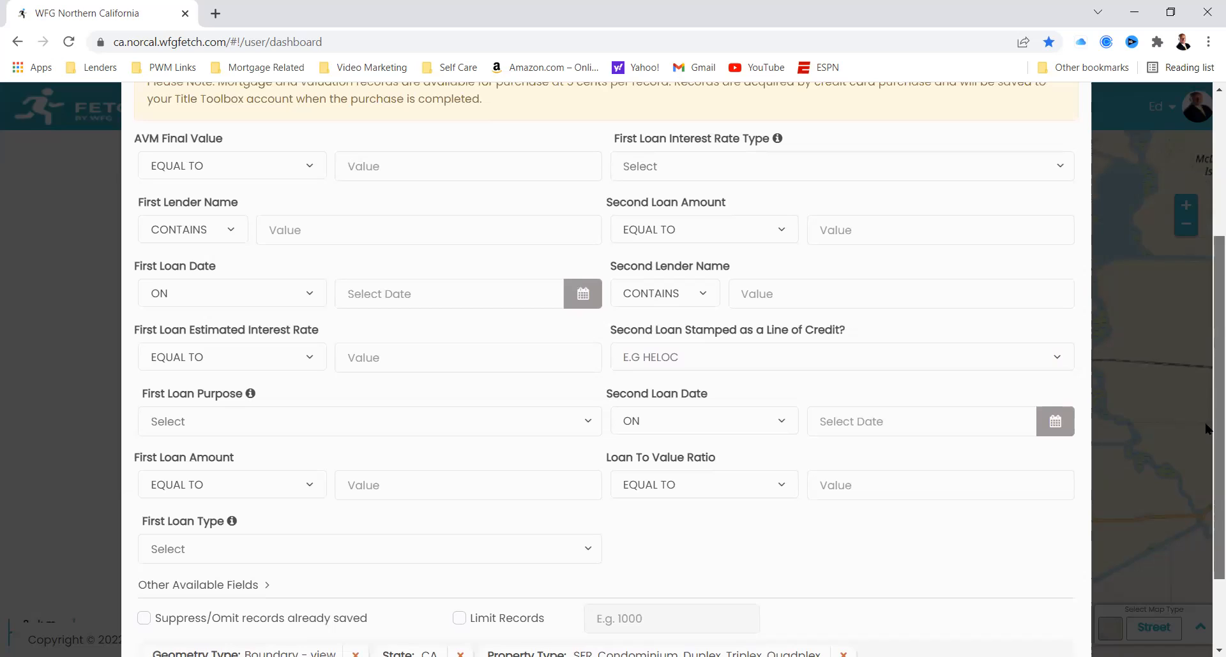
pyautogui.moveTo(1206, 429); pyautogui.dragTo(1206, 396)
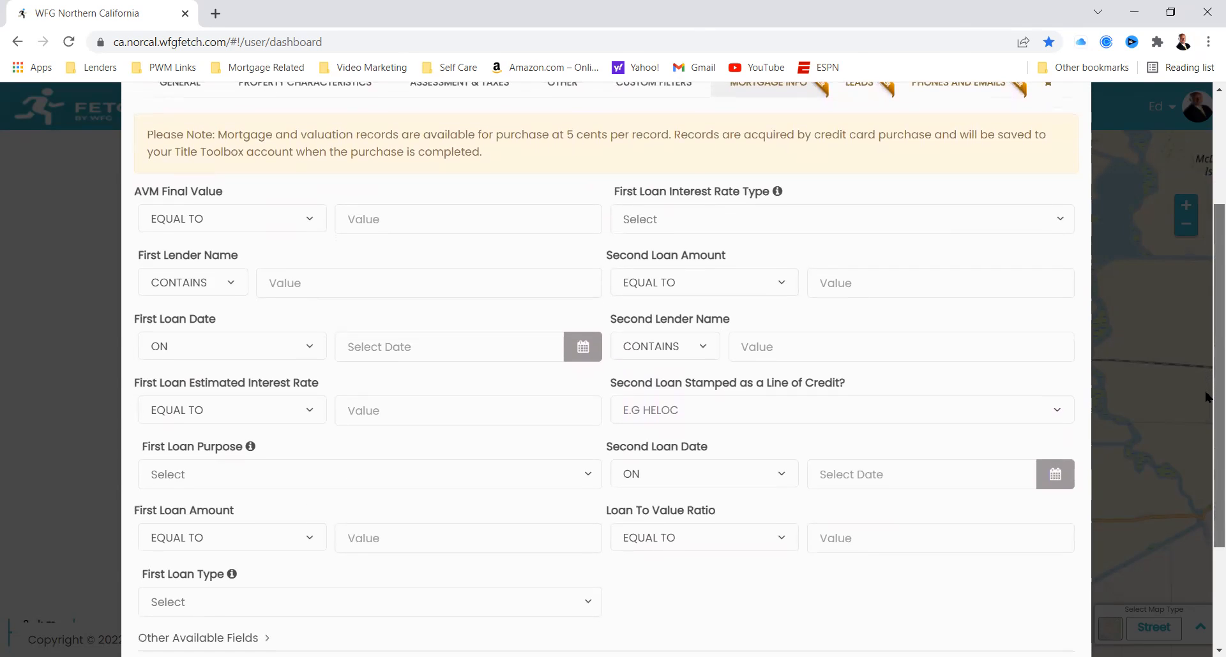
pyautogui.click(587, 476)
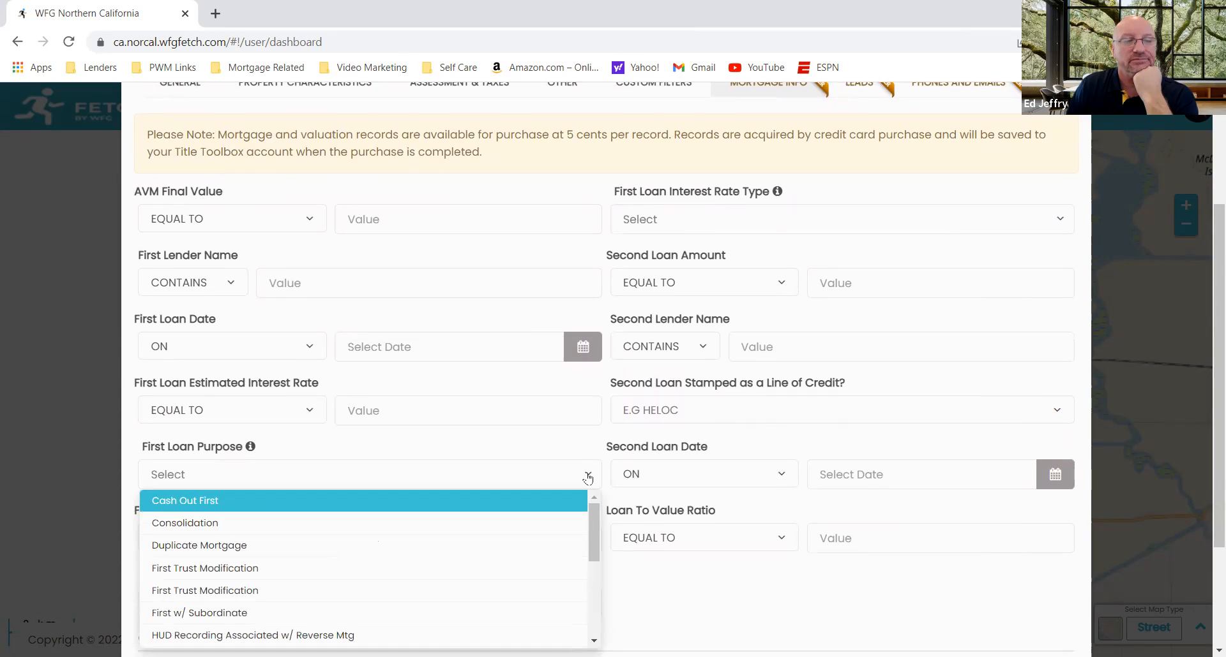
pyautogui.click(593, 445)
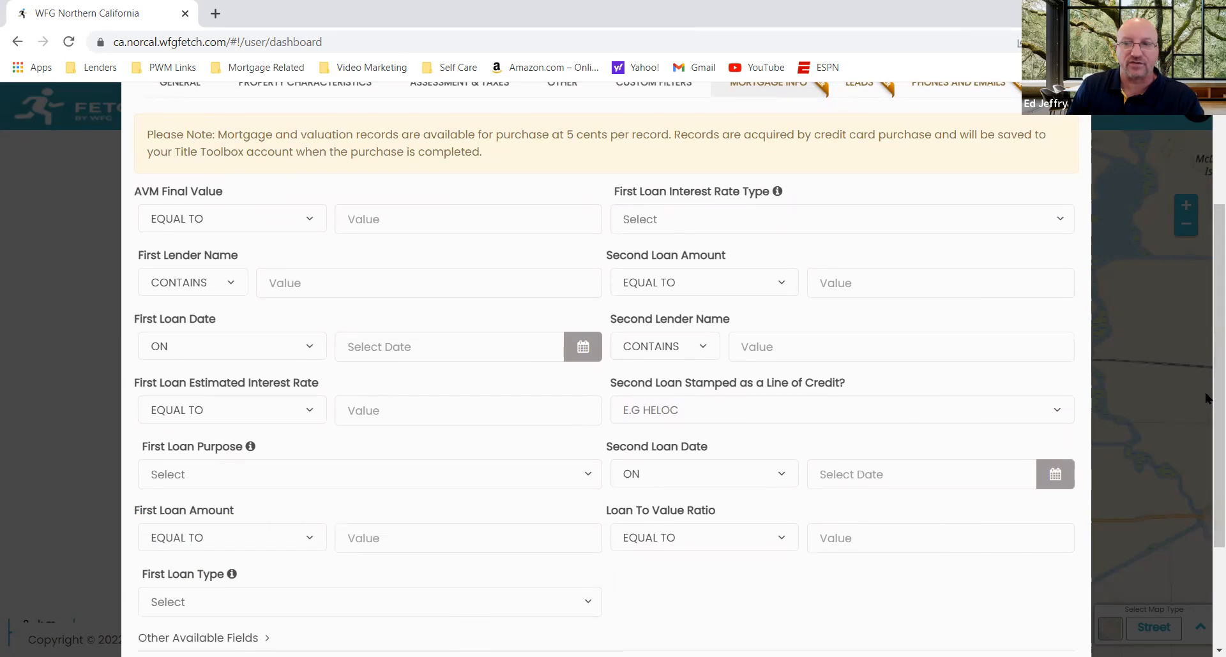
# Step: Filter the area search to a First Loan Amount greater than or equal to 250000
pyautogui.scroll(-1, 1205, 435)
pyautogui.scroll(-2, 1205, 435)
pyautogui.scroll(-2, 1205, 445)
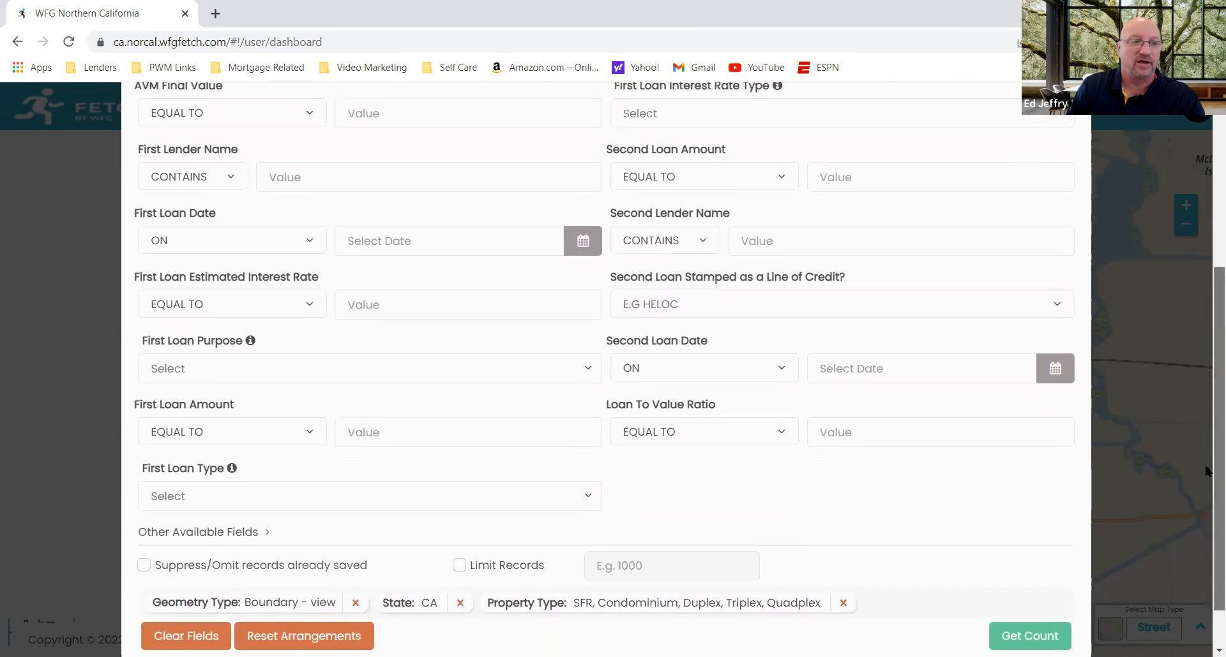
pyautogui.click(309, 418)
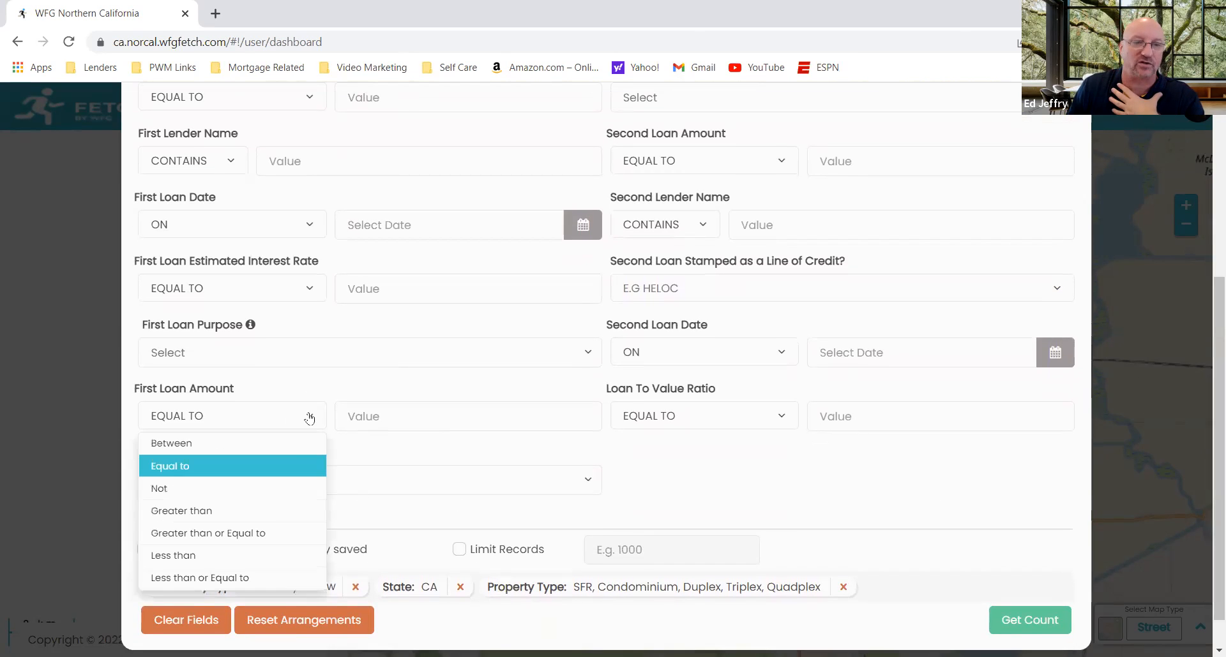
pyautogui.click(258, 531)
pyautogui.click(396, 419)
pyautogui.write('250000')
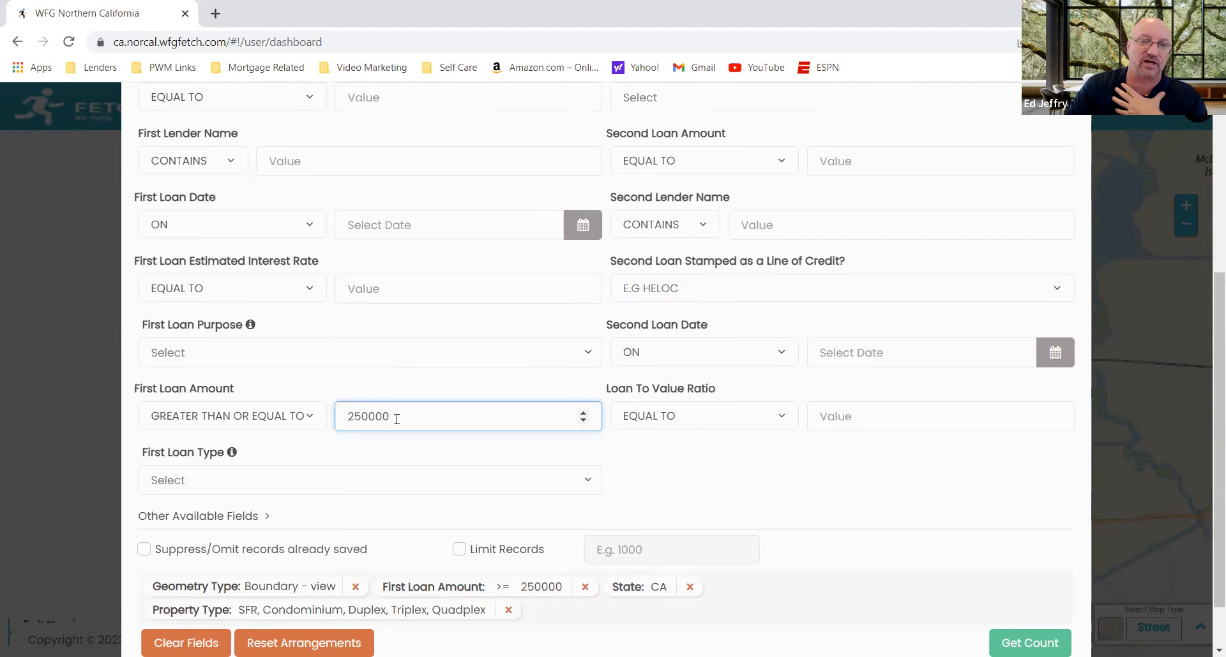
# Step: Filter the area search to a Loan To Value Ratio less than or equal to 70
pyautogui.press('Tab')
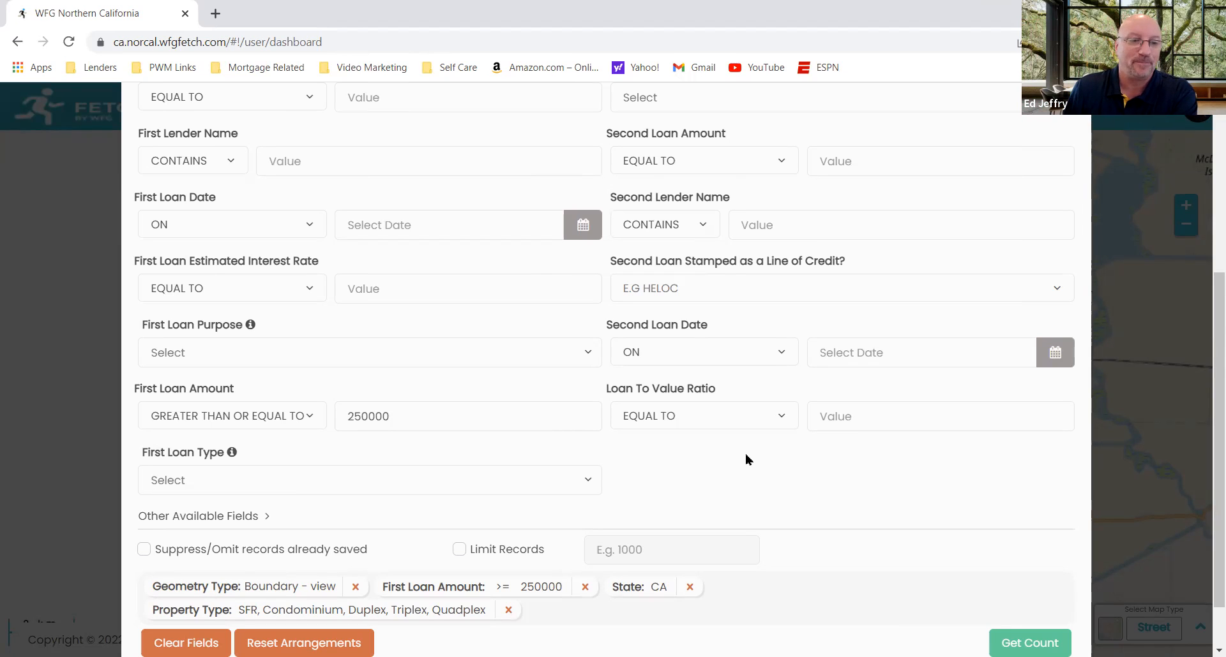
pyautogui.click(785, 418)
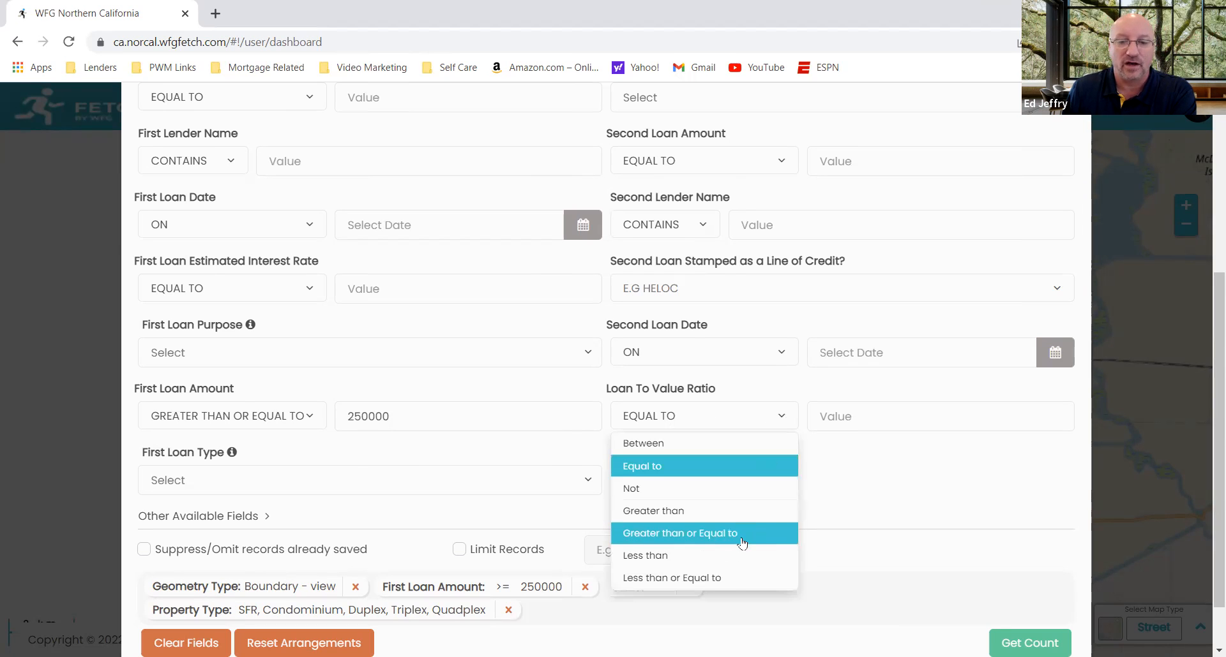
pyautogui.click(731, 578)
pyautogui.click(866, 416)
pyautogui.write('70')
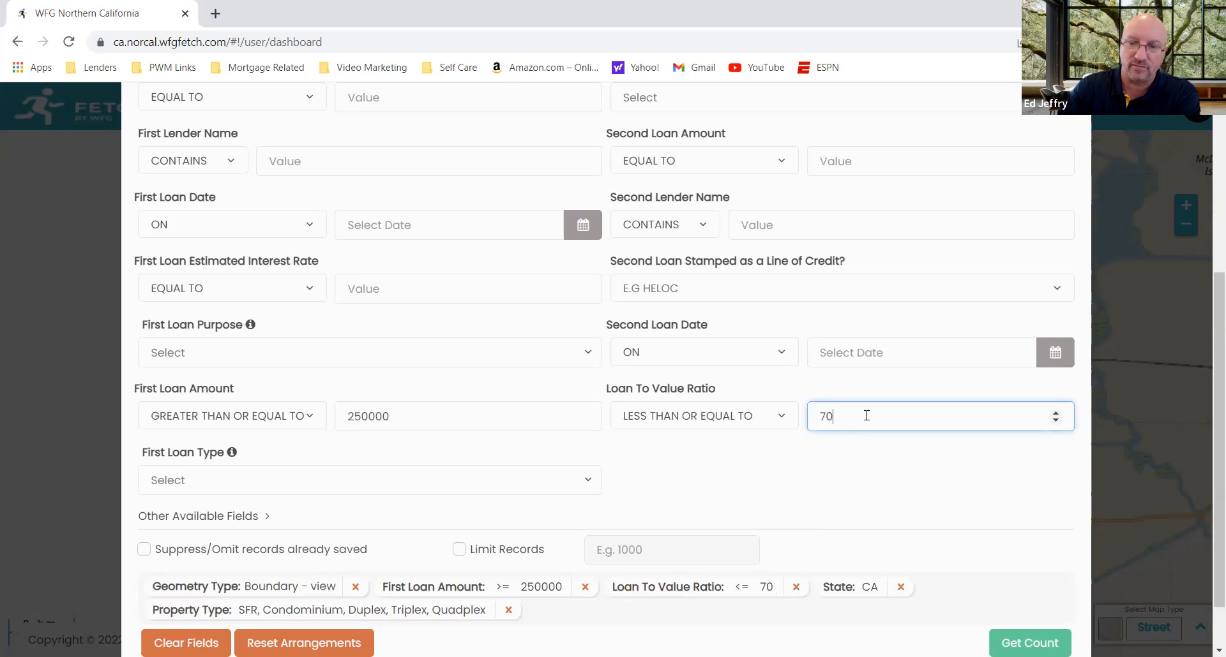
pyautogui.press('Tab')
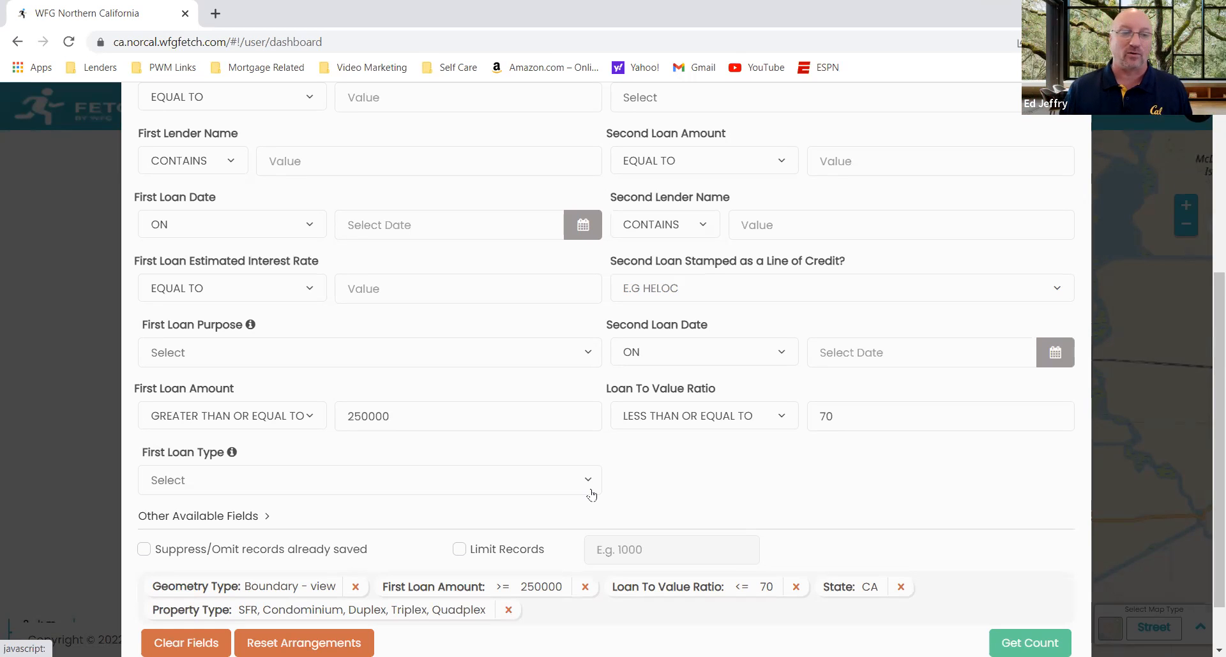
# Step: Restrict the First Loan Type to Conventional, FHA and VA, leaving out Construction and FHA Reverse Mortgage
pyautogui.click(588, 483)
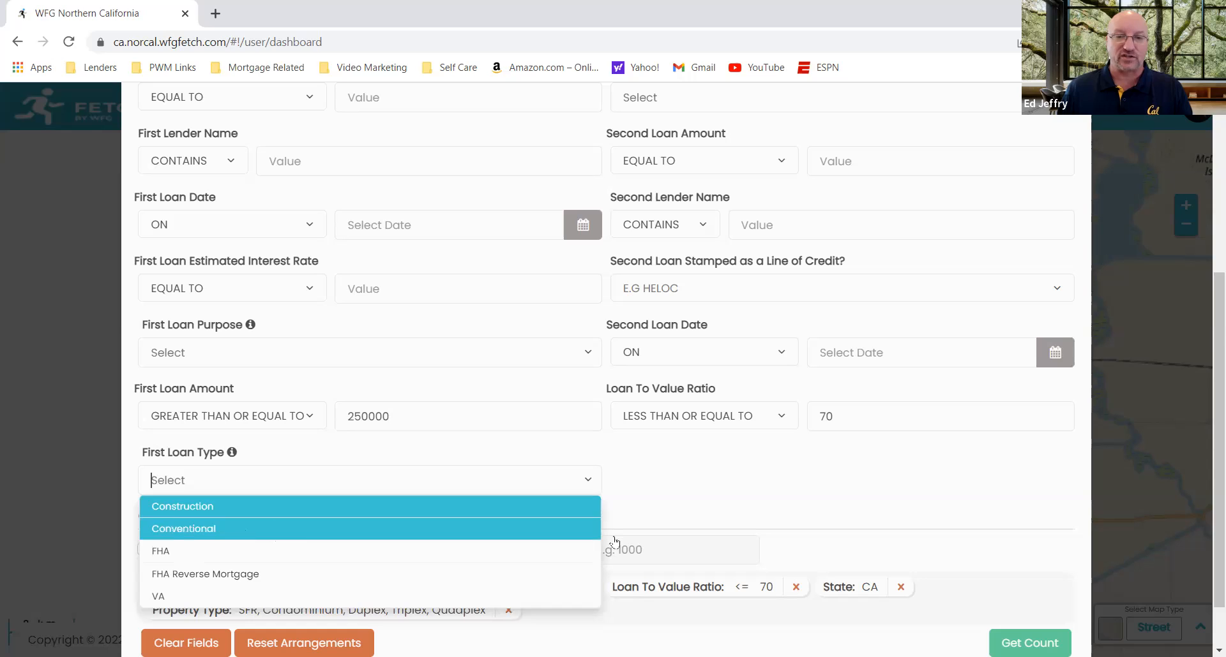
pyautogui.scroll(-1, 1207, 488)
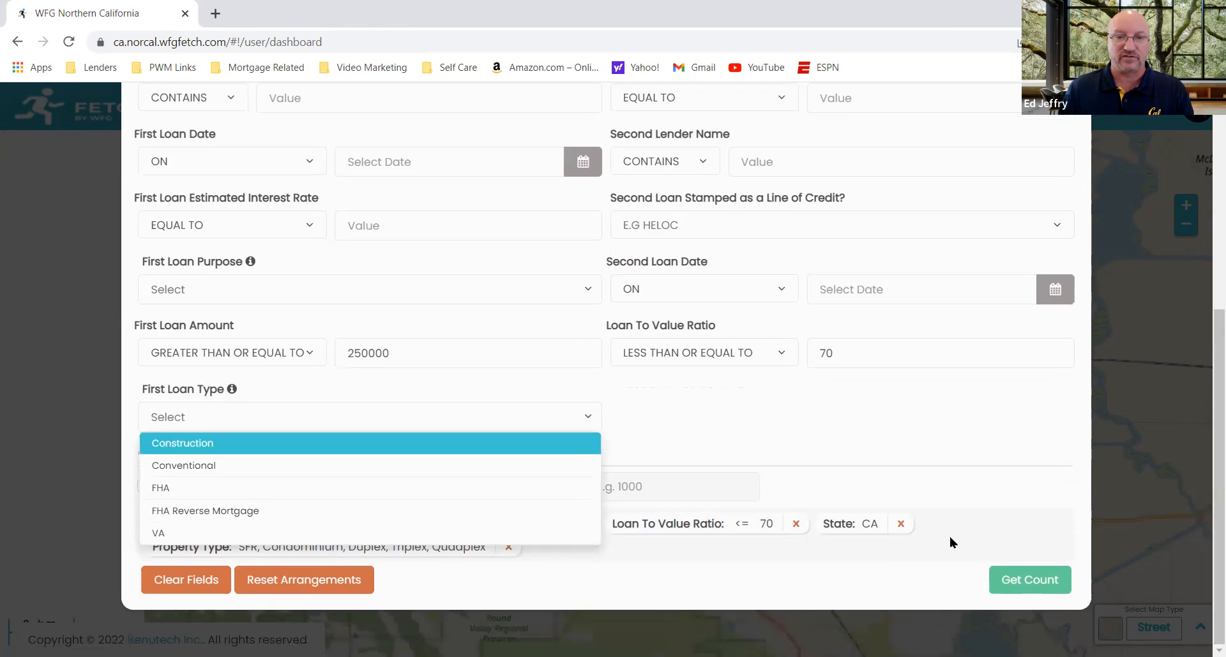
pyautogui.click(505, 469)
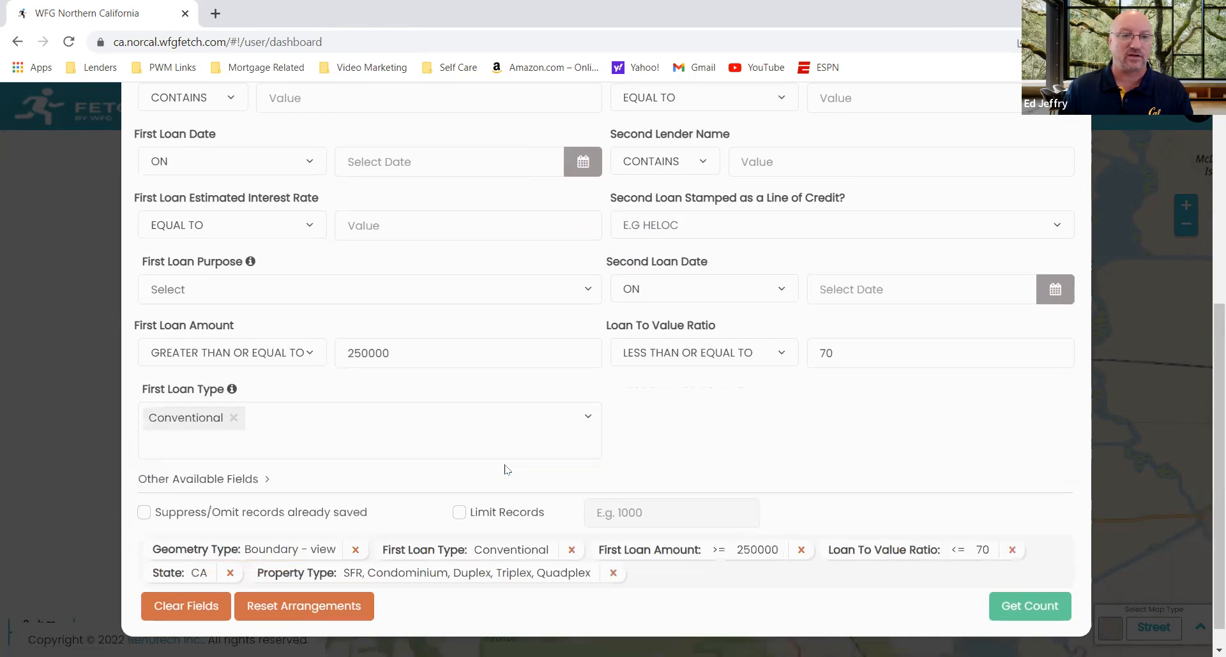
pyautogui.click(587, 417)
pyautogui.click(509, 504)
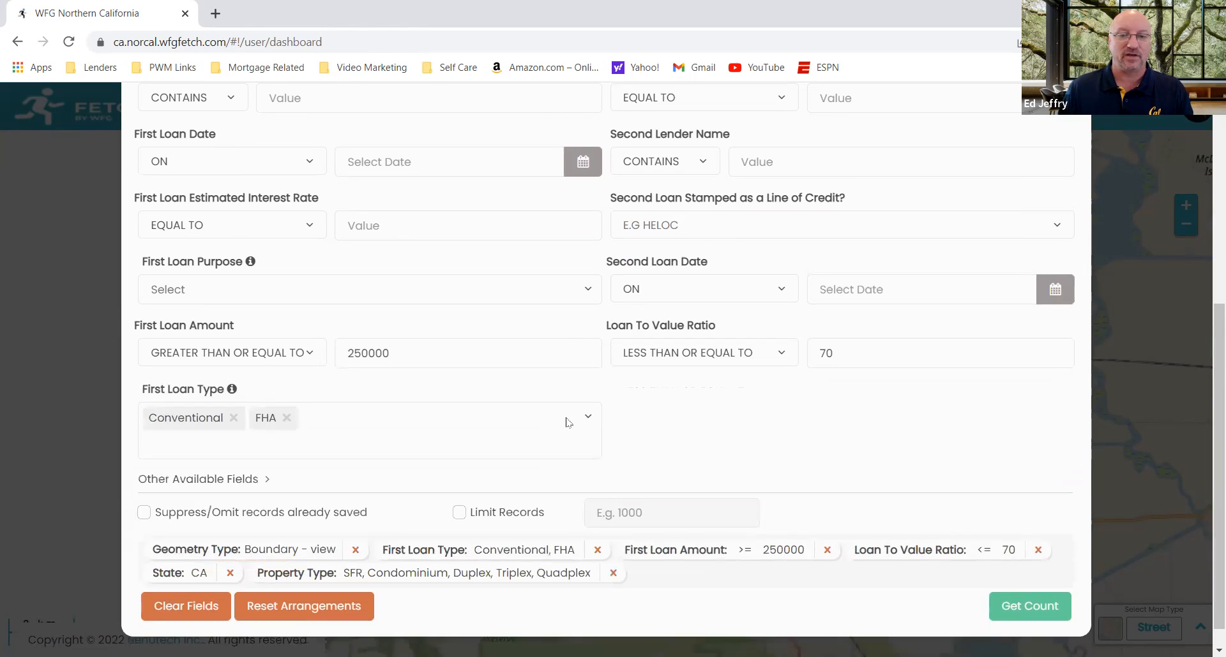
pyautogui.click(584, 418)
pyautogui.click(478, 516)
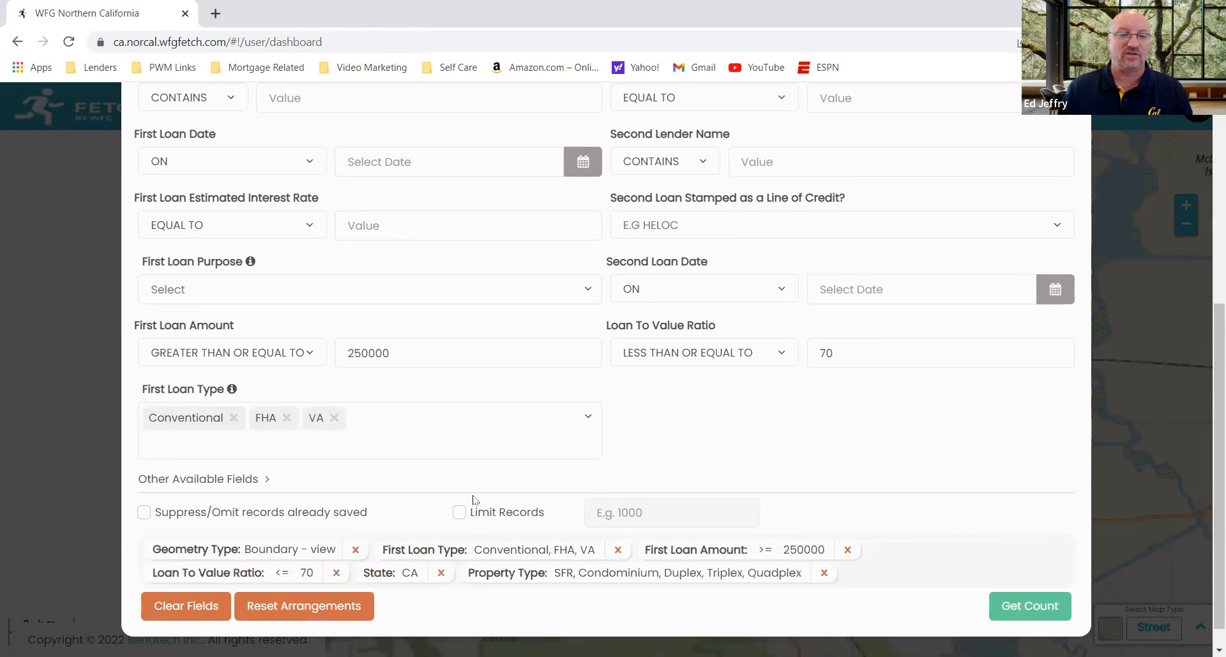
pyautogui.click(589, 418)
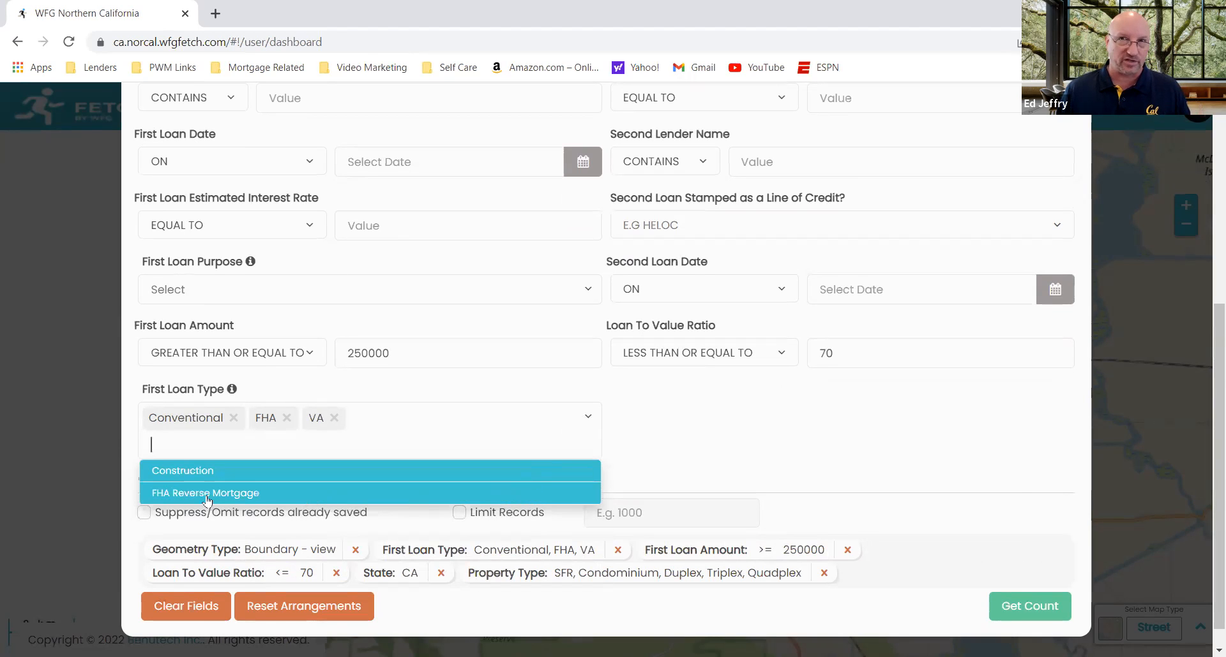
pyautogui.click(636, 446)
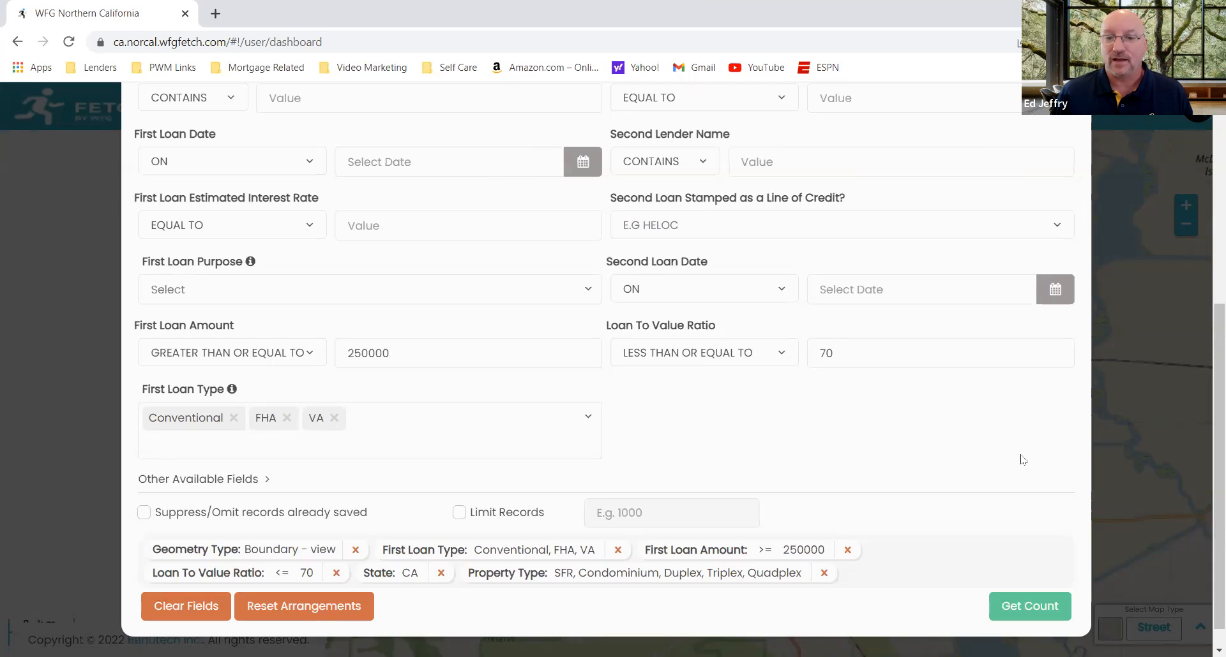
# Step: Get the count of properties matching the mortgage criteria and review the total price against the per-record cost note
pyautogui.scroll(-1, 1205, 410)
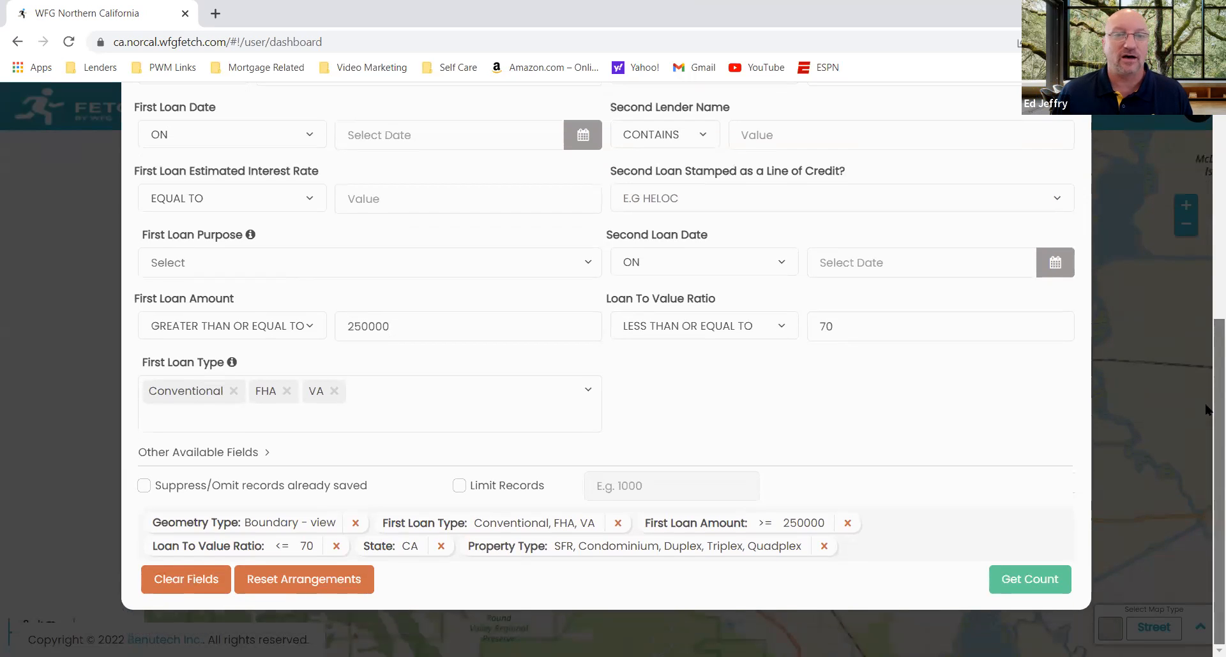
pyautogui.scroll(3, 1205, 409)
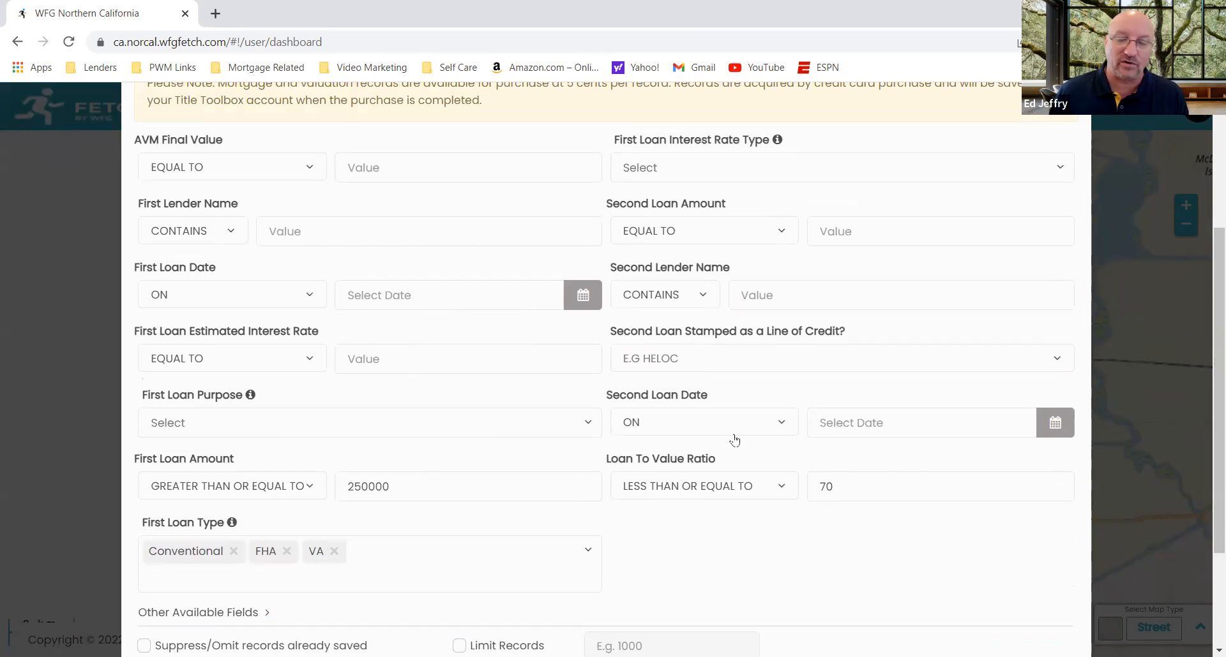
pyautogui.scroll(-2, 1206, 499)
pyautogui.scroll(-1, 1206, 500)
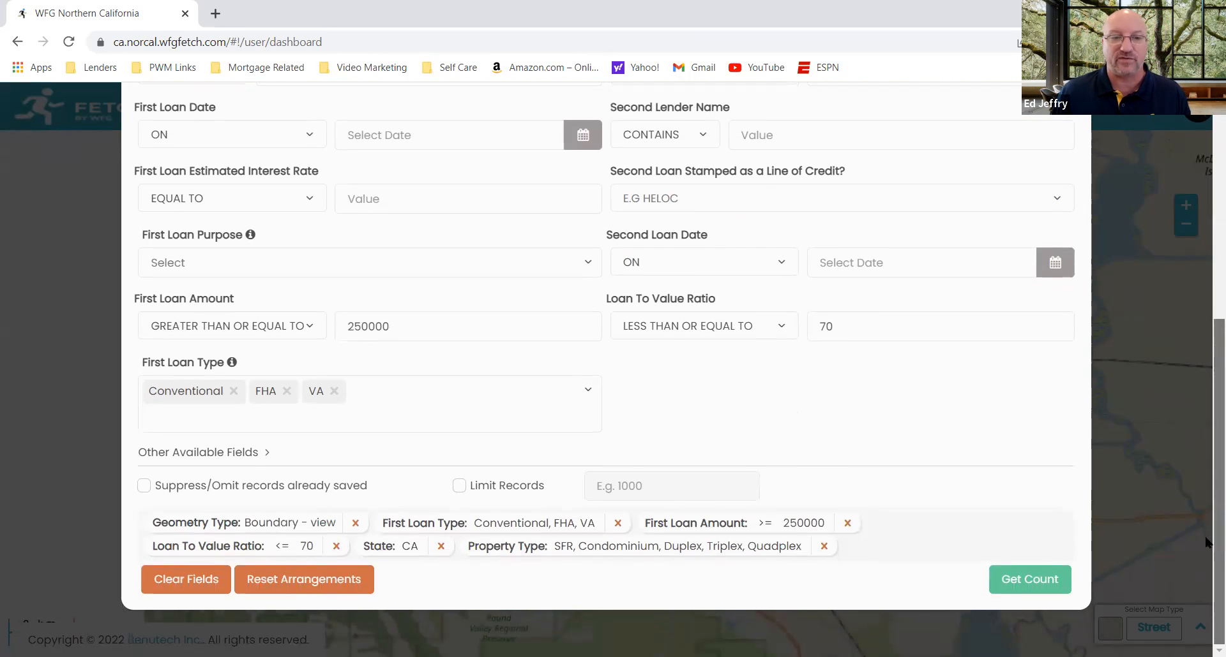
pyautogui.click(1047, 580)
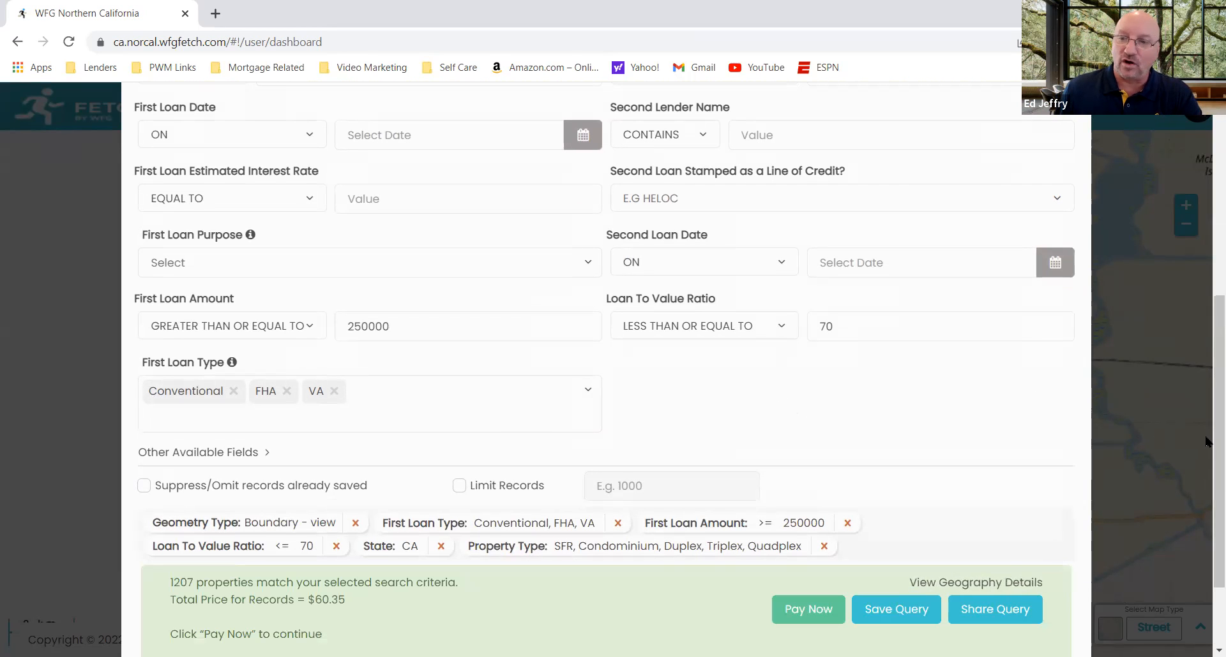
pyautogui.scroll(-2, 1210, 442)
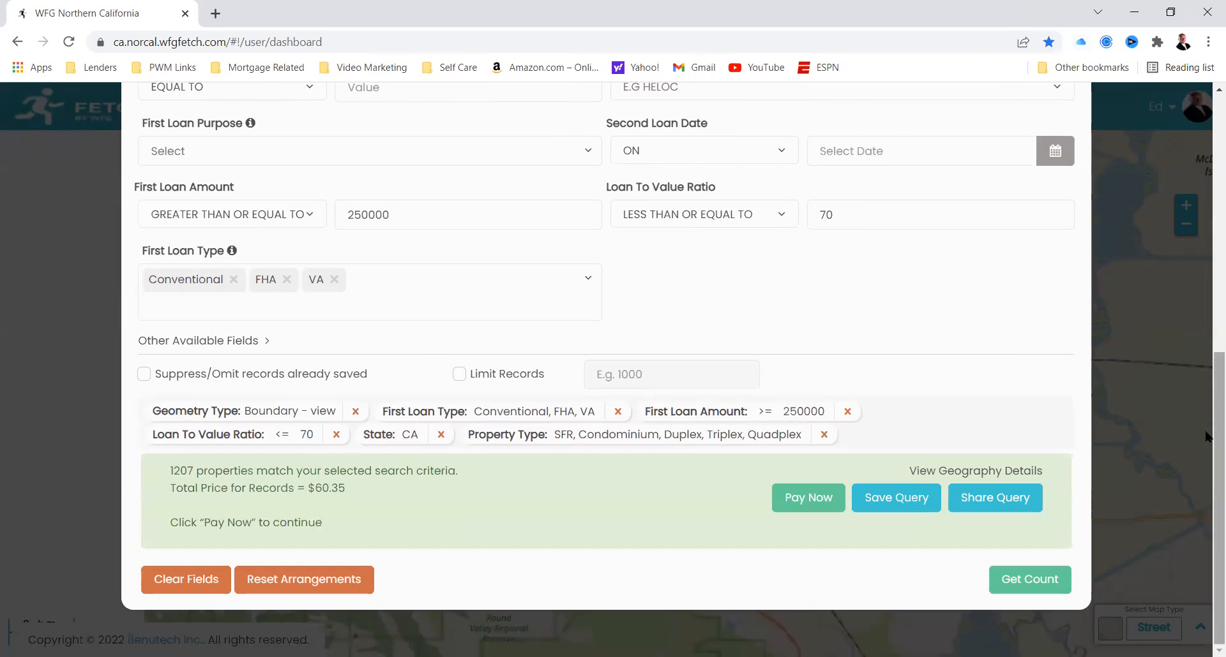
pyautogui.scroll(5, 1197, 359)
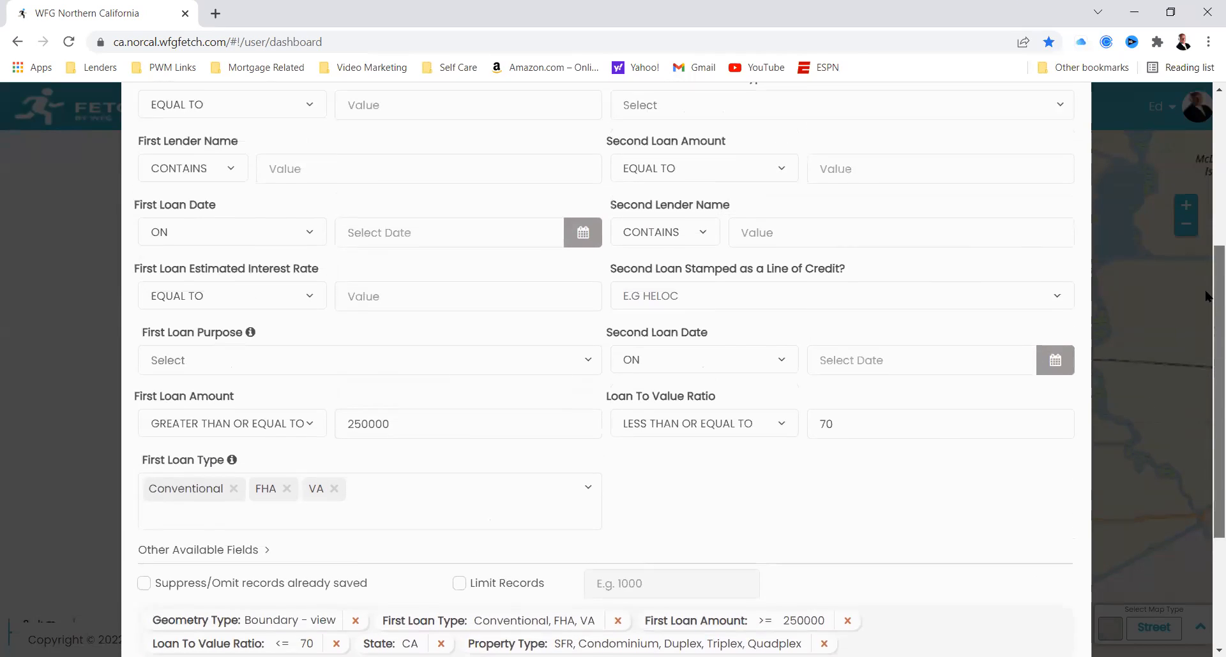
pyautogui.scroll(1, 1206, 295)
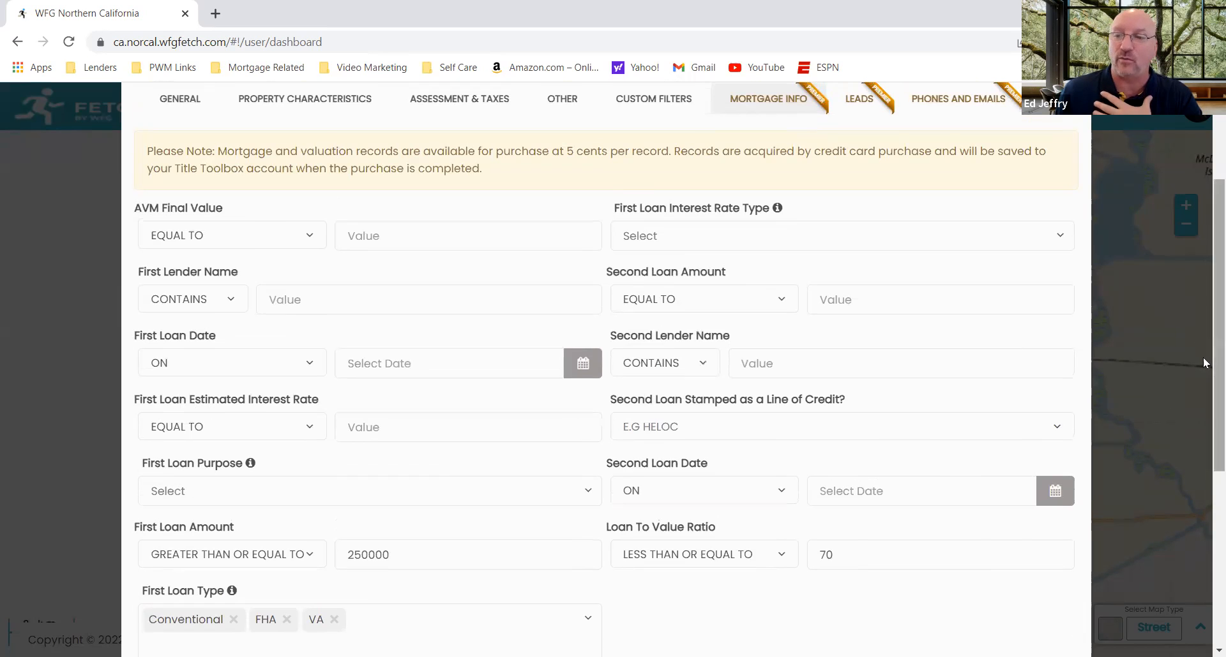
pyautogui.scroll(-2, 1206, 504)
pyautogui.scroll(-5, 1206, 505)
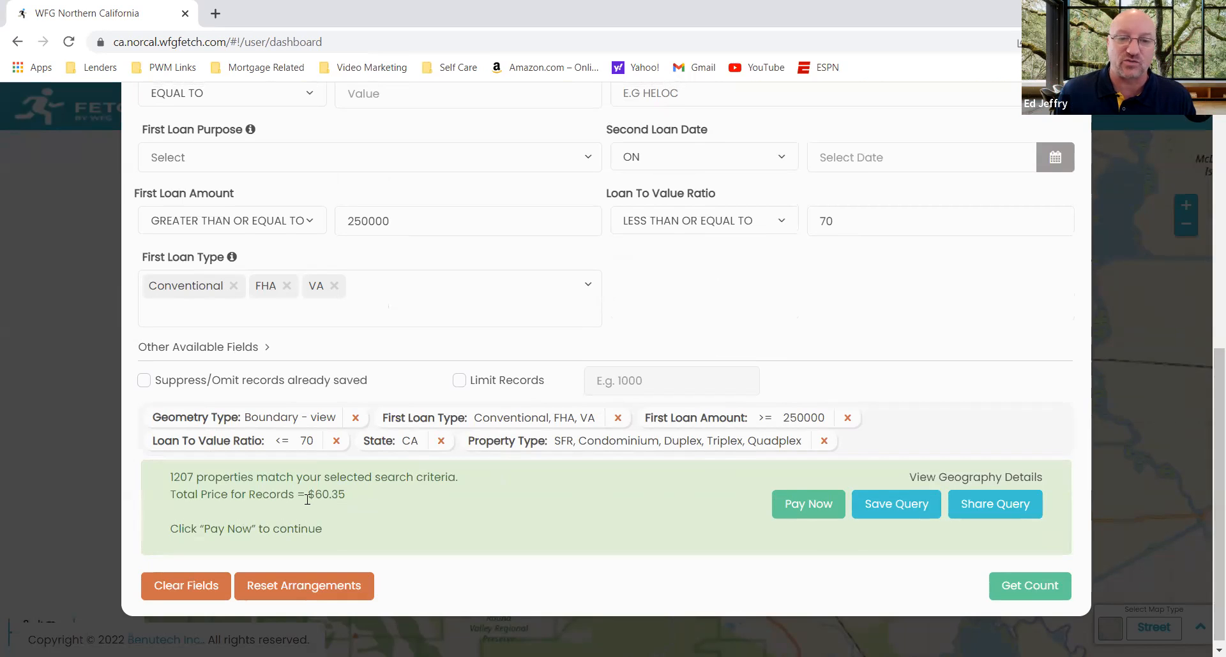
# Step: Filter the search to a First Loan Estimated Interest Rate greater than or equal to 4.99
pyautogui.moveTo(1207, 464); pyautogui.dragTo(1205, 363)
pyautogui.scroll(2, 1206, 364)
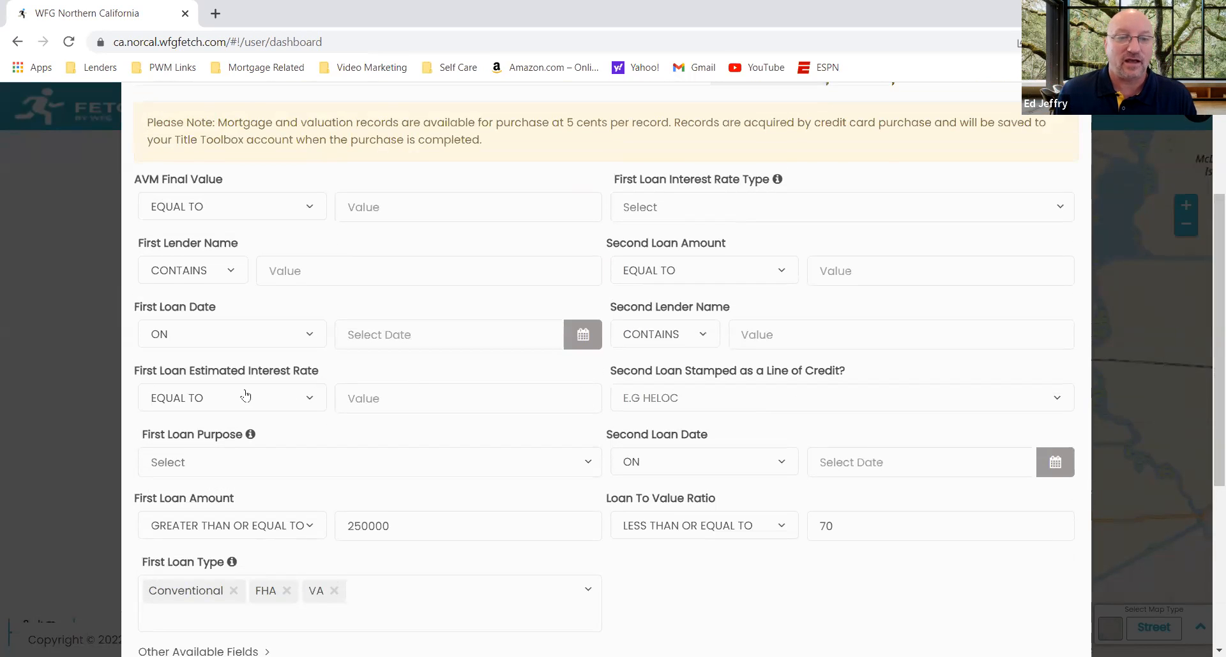
pyautogui.click(309, 400)
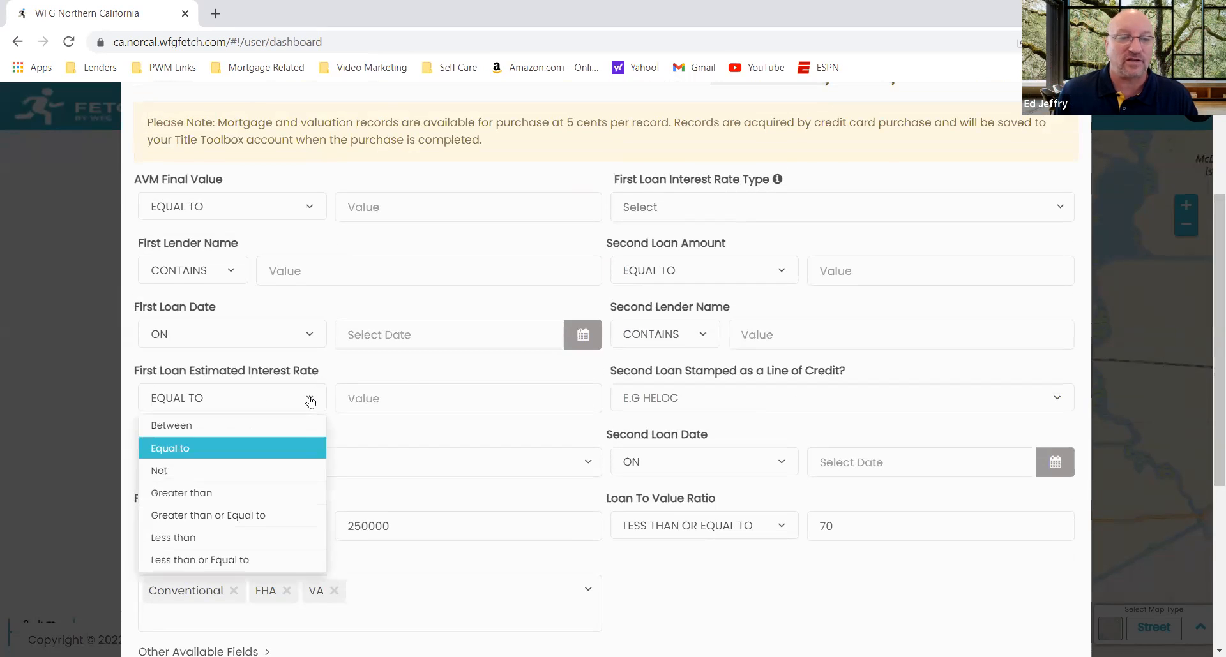
pyautogui.click(283, 510)
pyautogui.click(414, 396)
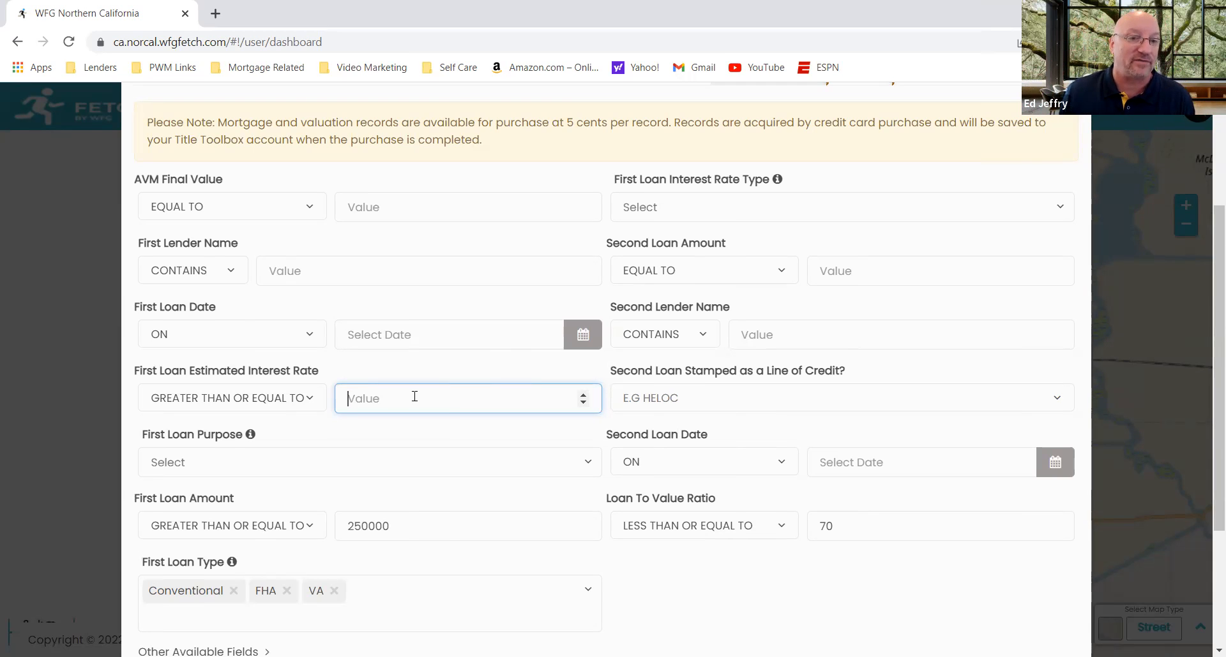
pyautogui.write('5')
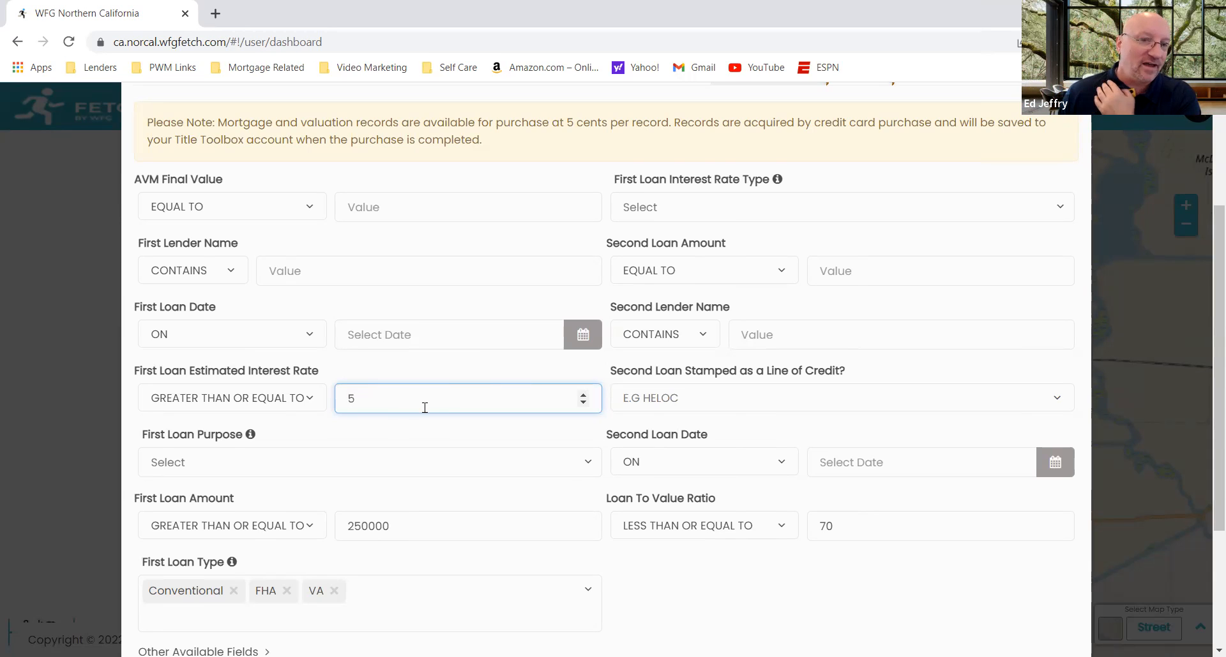
pyautogui.press('BackSpace')
pyautogui.write('4.99')
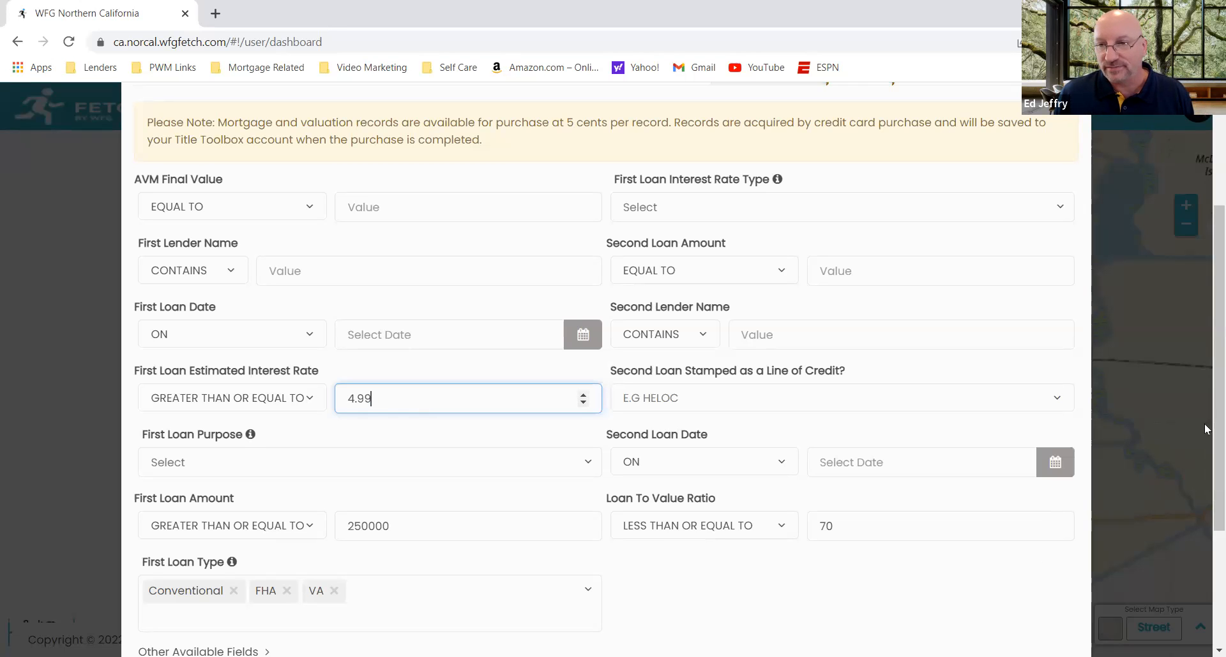
# Step: Get the property count for the criteria including the interest rate filter and check the total price for the records
pyautogui.click(1206, 484)
pyautogui.scroll(-3, 1207, 562)
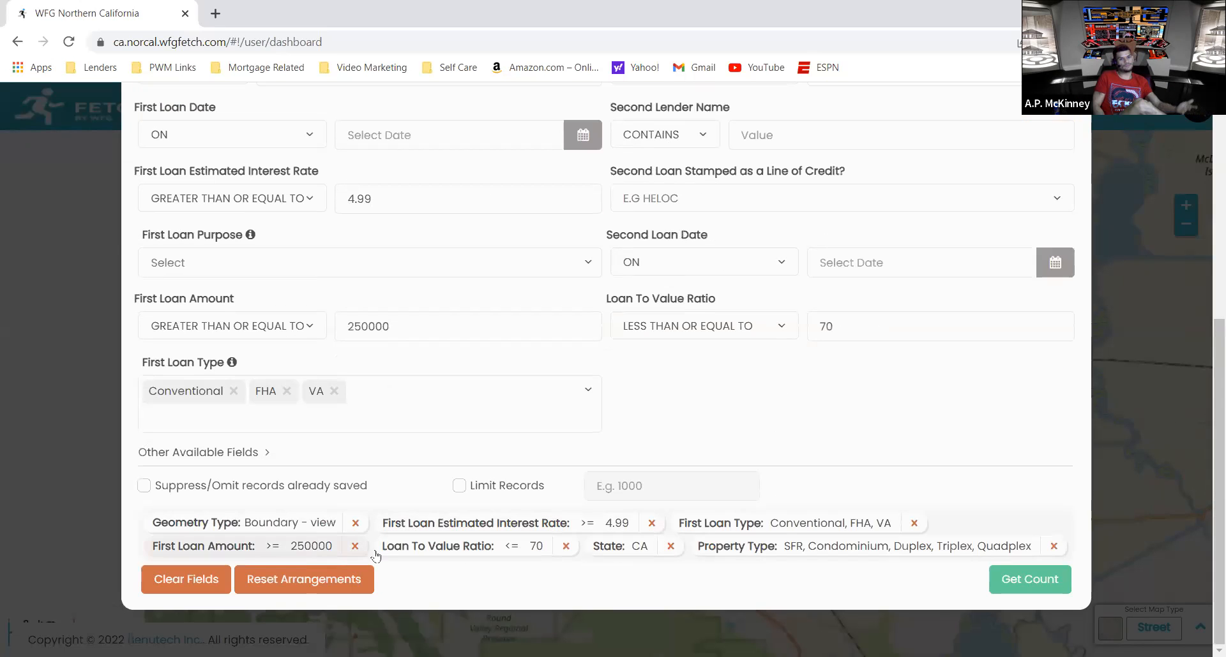
pyautogui.click(1012, 582)
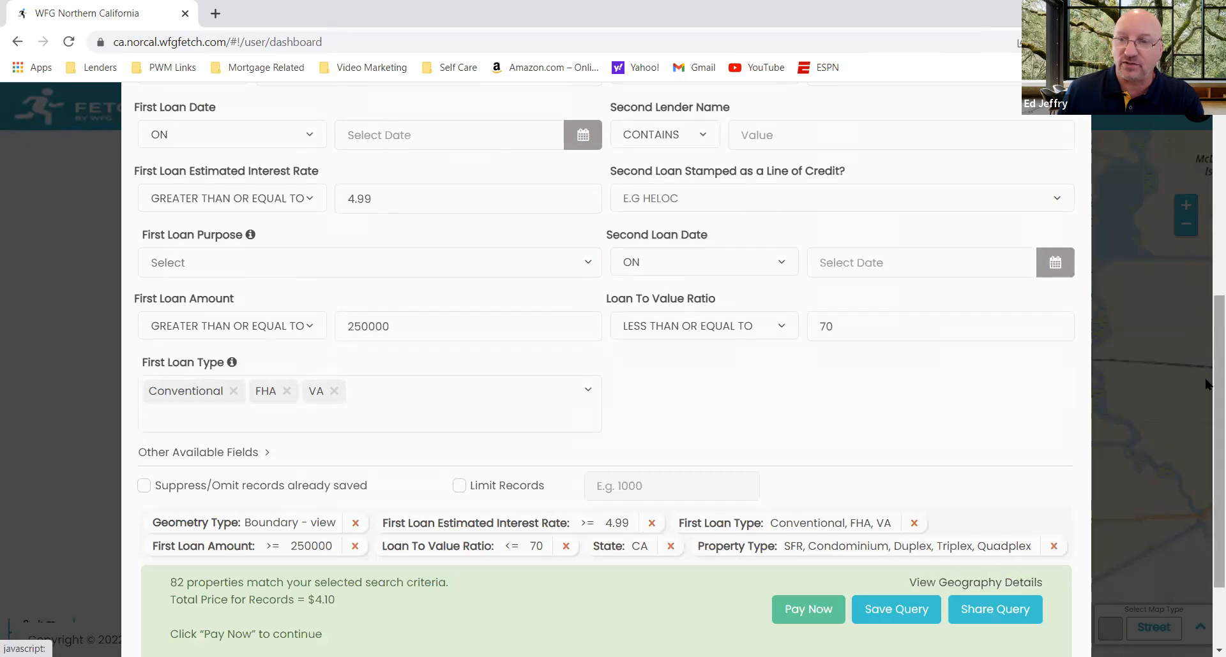
pyautogui.scroll(-2, 1206, 421)
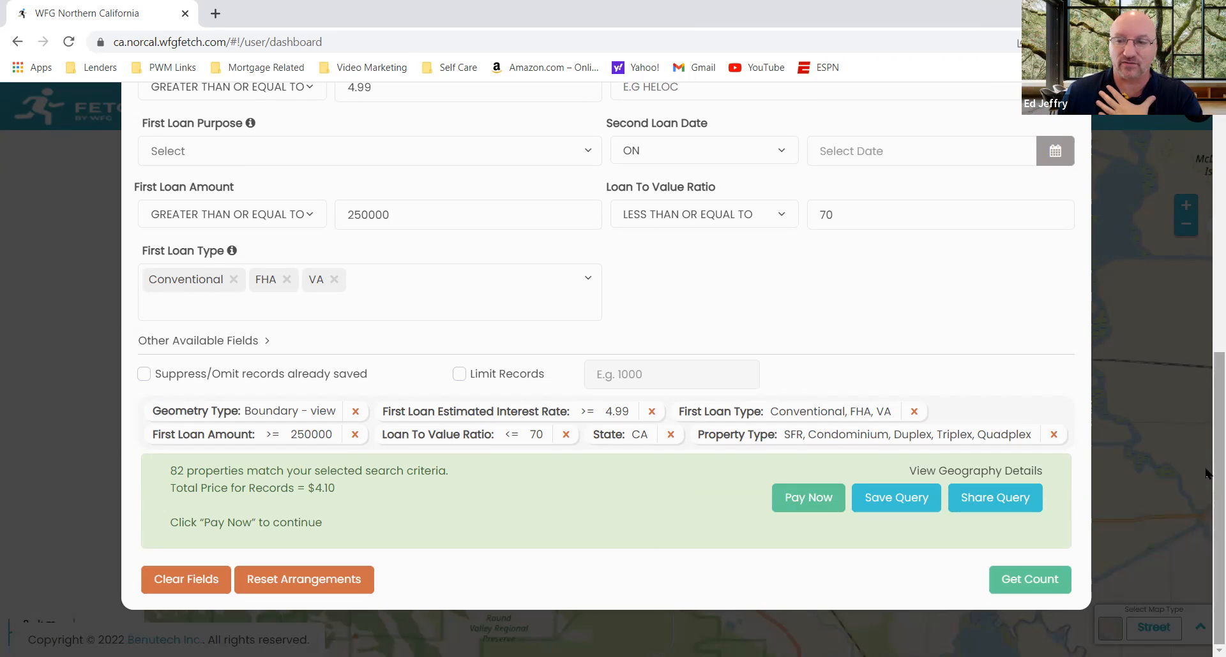
# Step: Add the purchase of Both Phones and Emails to the search and get the count with its initial charge
pyautogui.moveTo(1206, 476); pyautogui.dragTo(1206, 261)
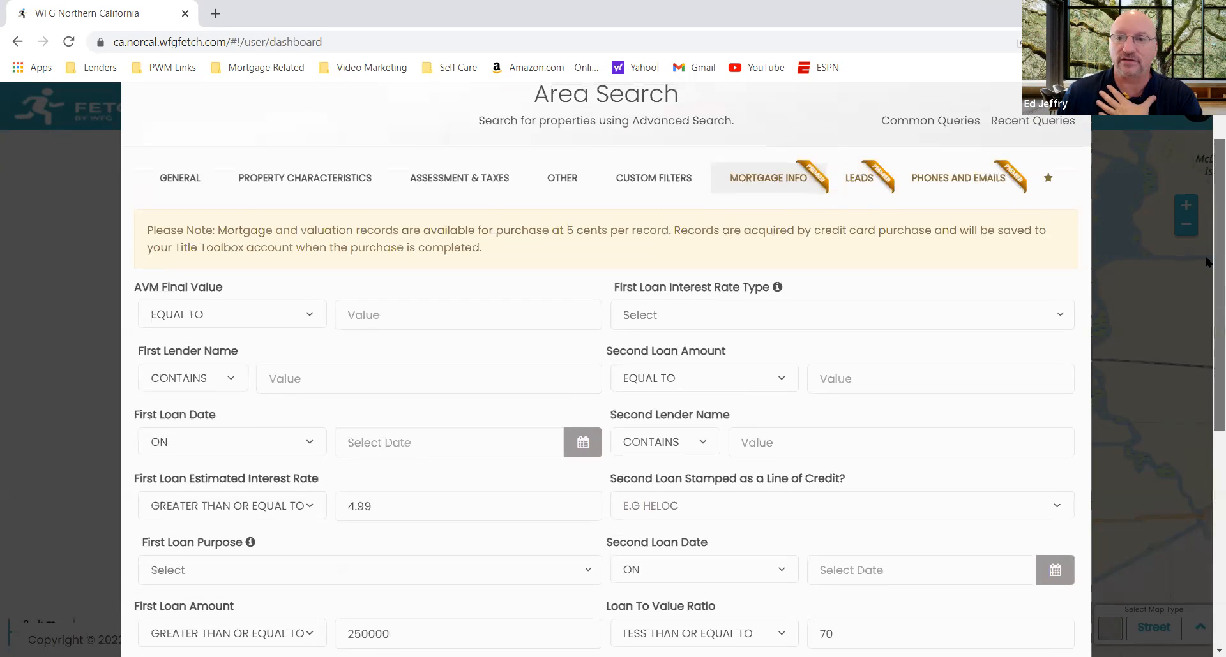
pyautogui.click(973, 179)
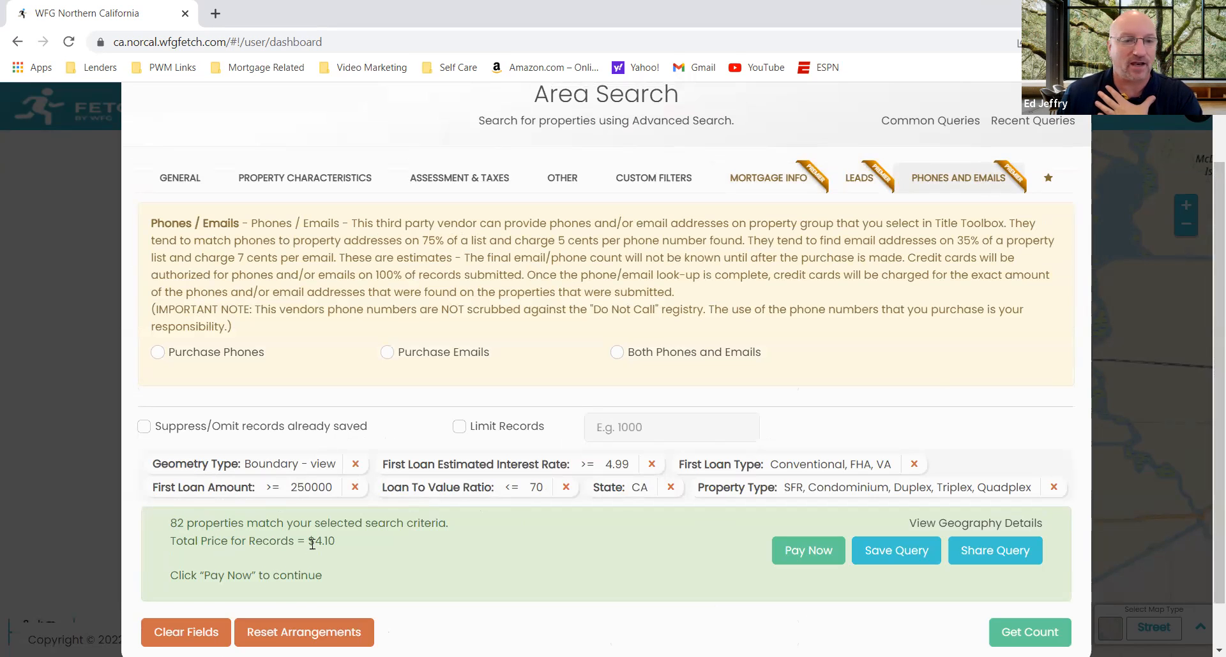
pyautogui.click(632, 353)
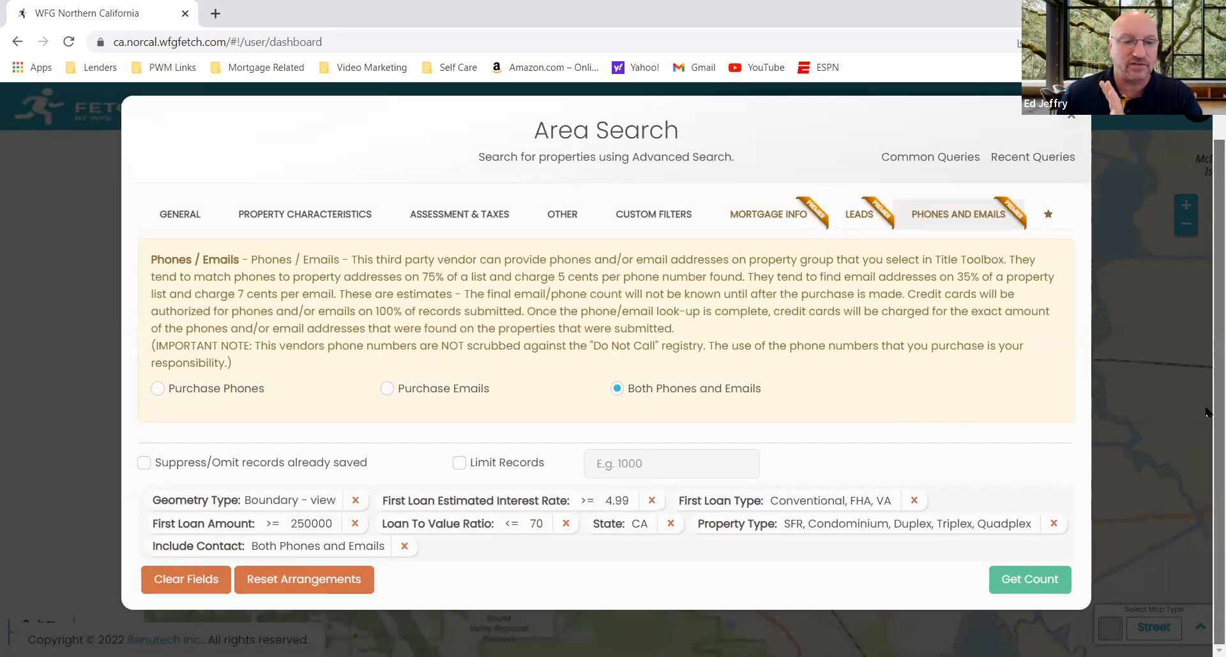
pyautogui.click(1047, 578)
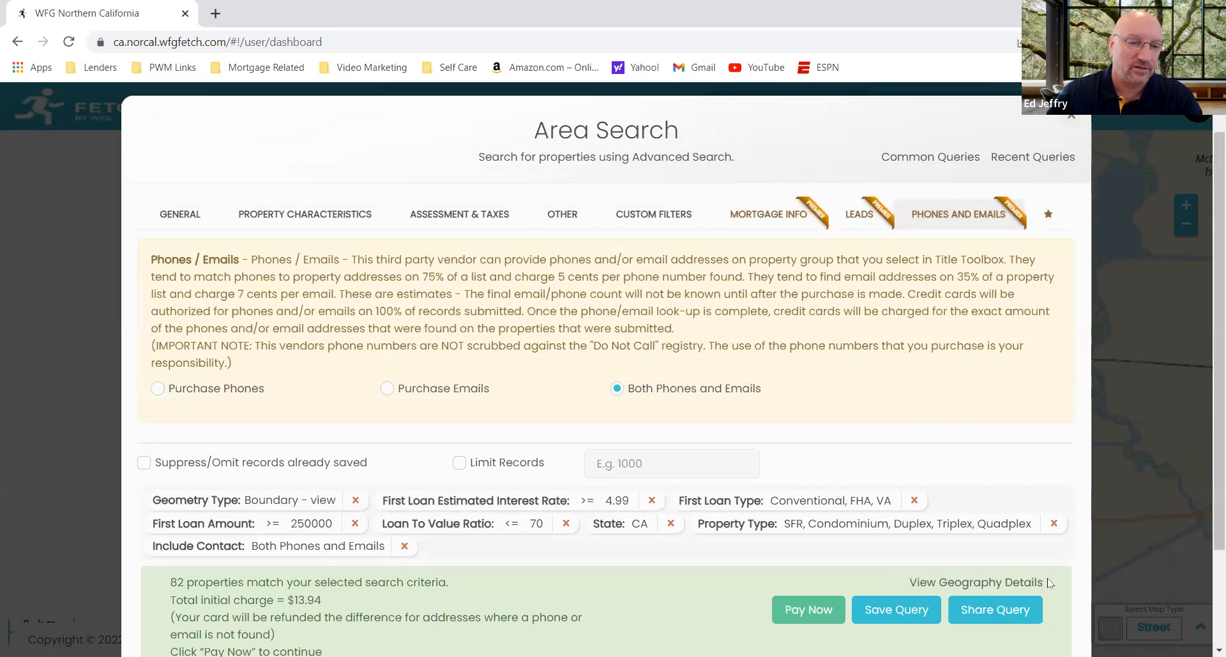
# Step: Pay for the matching records with the Credit Balance, leaving the farm unnamed, and display the purchased records
pyautogui.scroll(-2, 1209, 332)
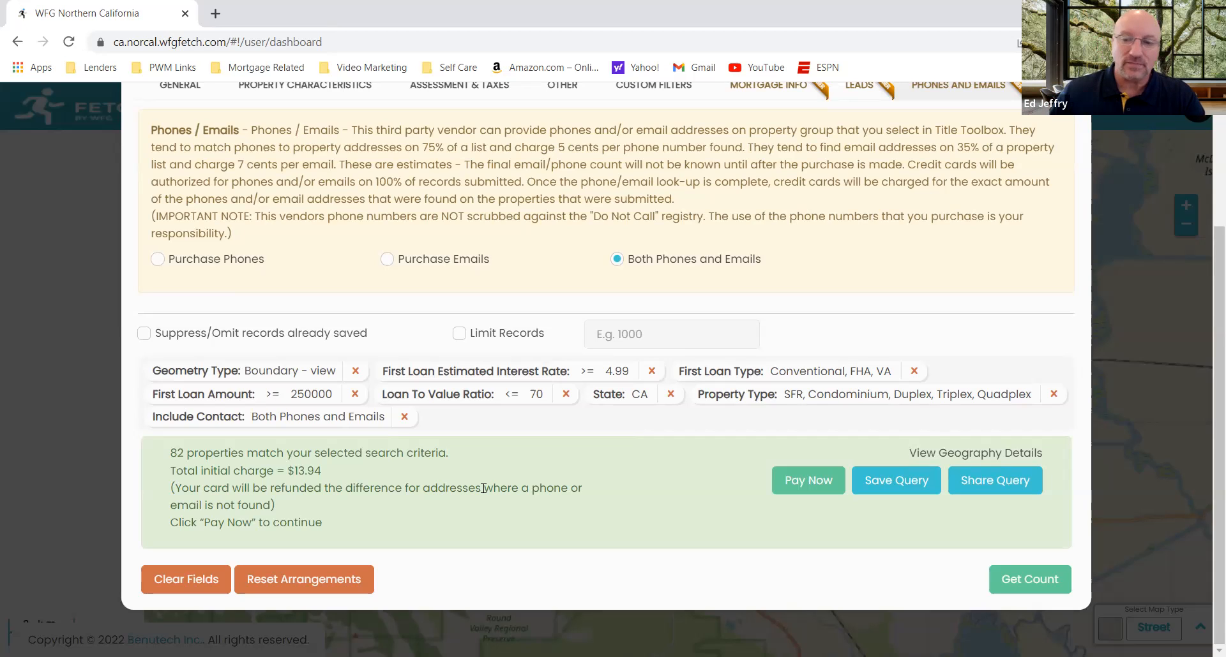
pyautogui.click(819, 489)
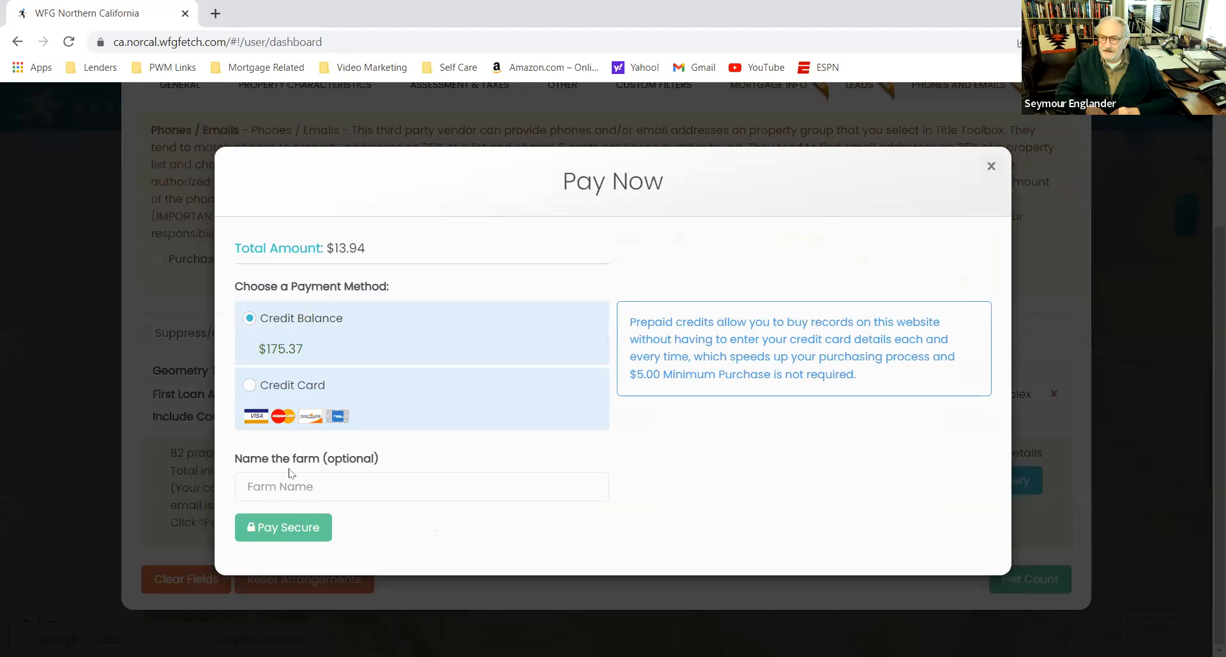
pyautogui.click(297, 531)
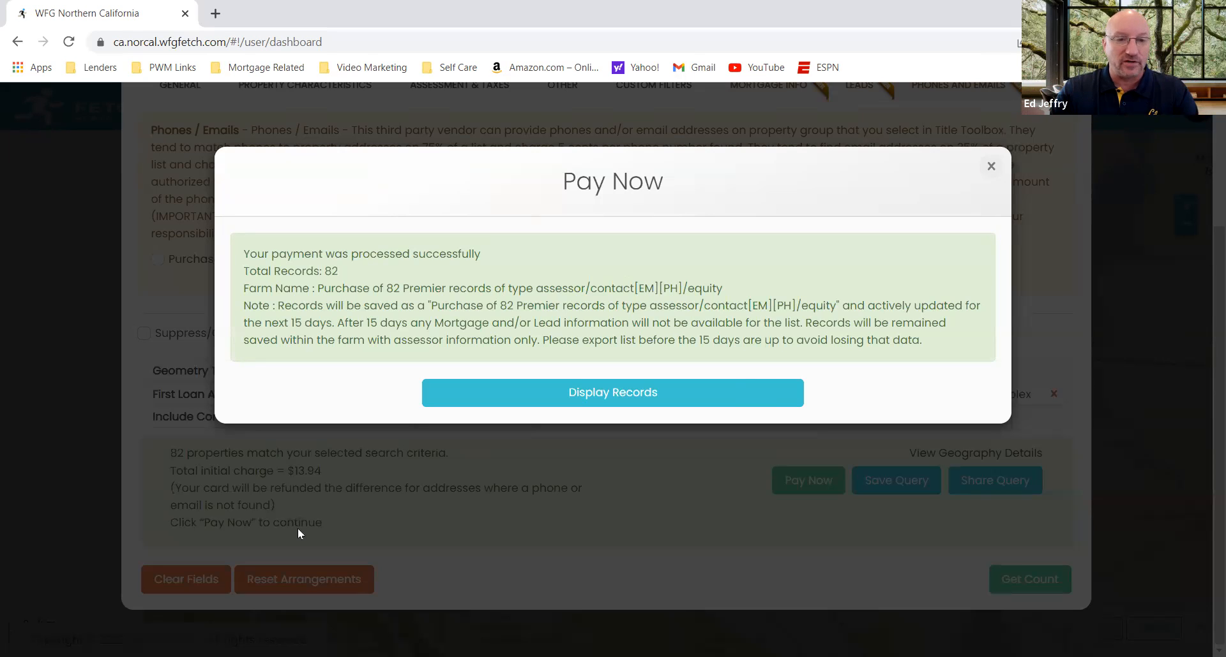
pyautogui.click(605, 393)
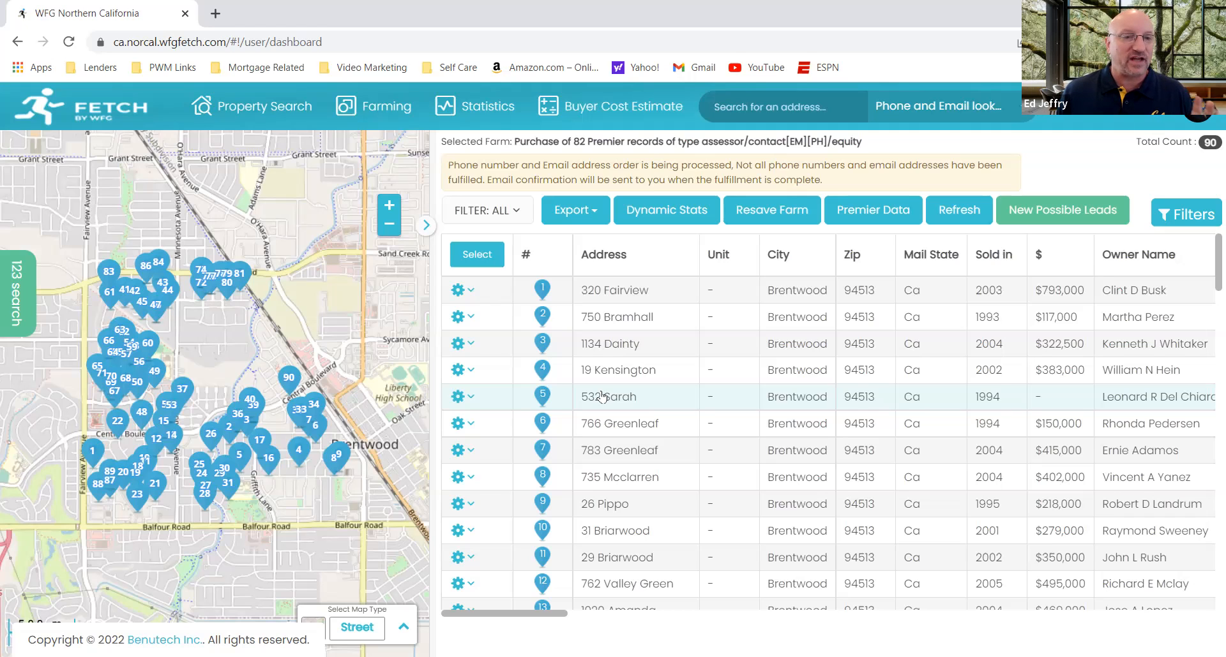
# Step: Examine the owner name, phone, email and property detail columns of the purchased records
pyautogui.moveTo(203, 458)
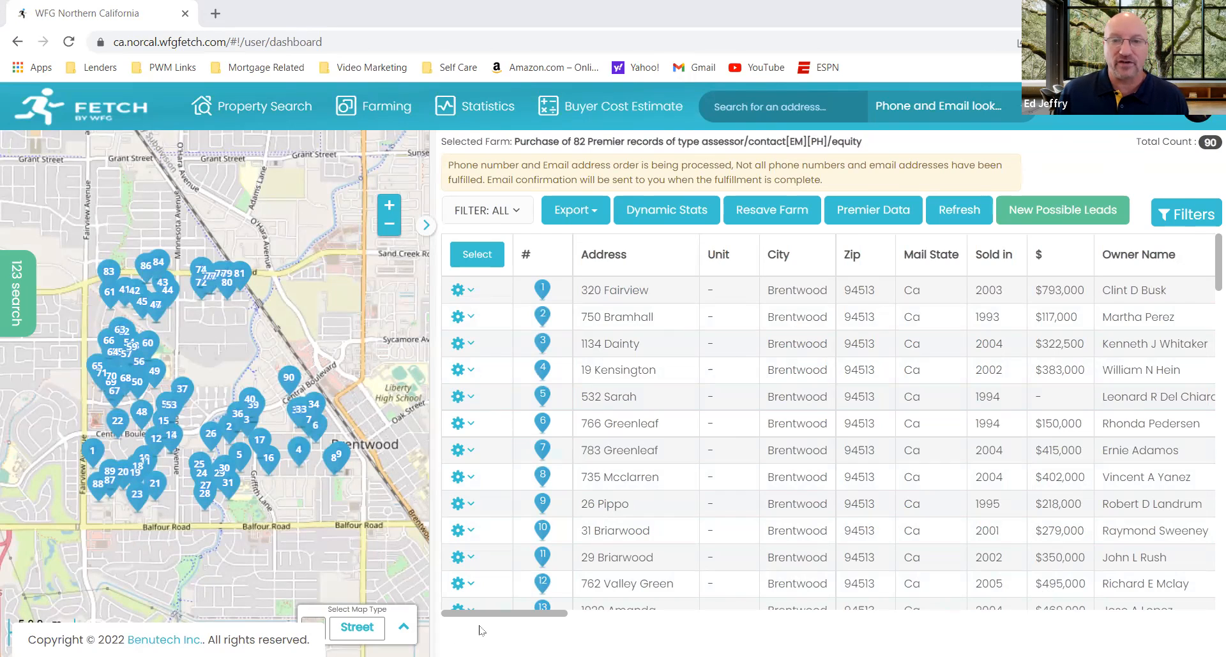
pyautogui.moveTo(498, 616); pyautogui.dragTo(568, 609)
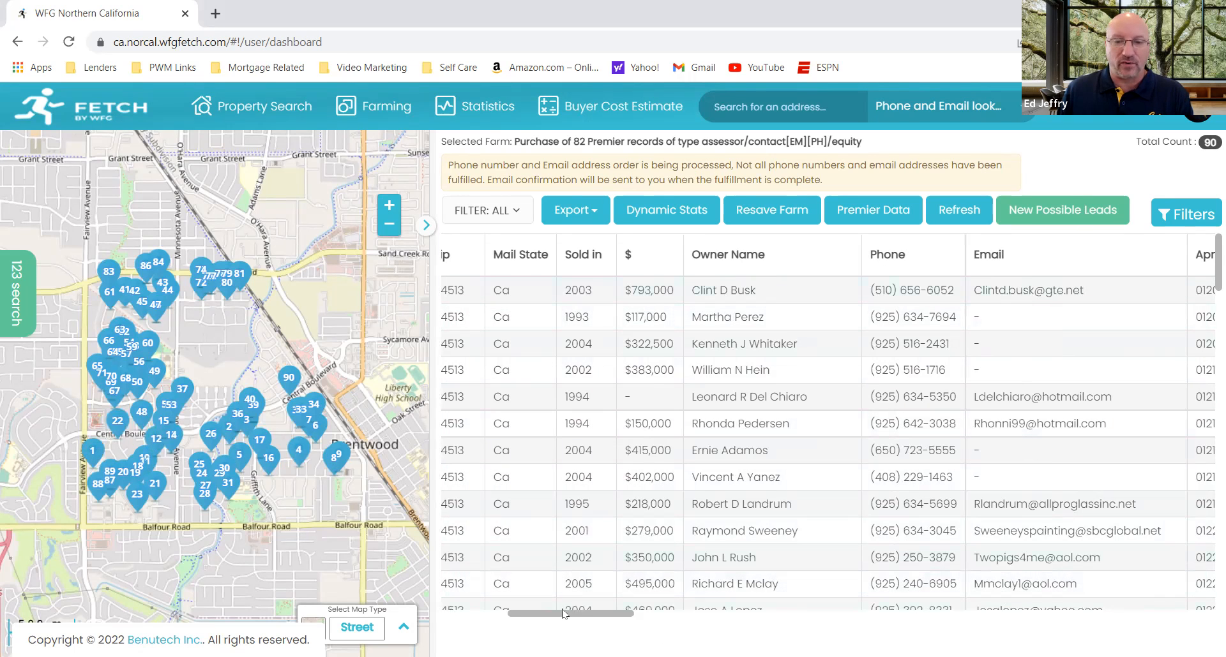
pyautogui.moveTo(571, 613); pyautogui.dragTo(602, 614)
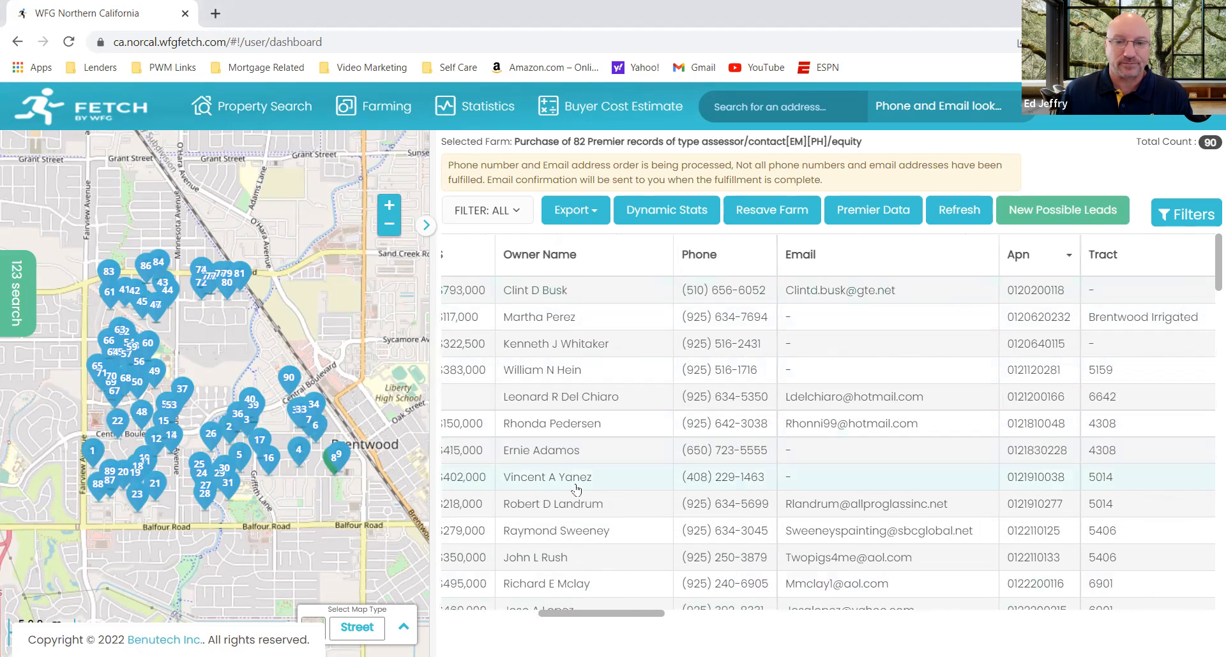
pyautogui.moveTo(628, 614); pyautogui.dragTo(731, 608)
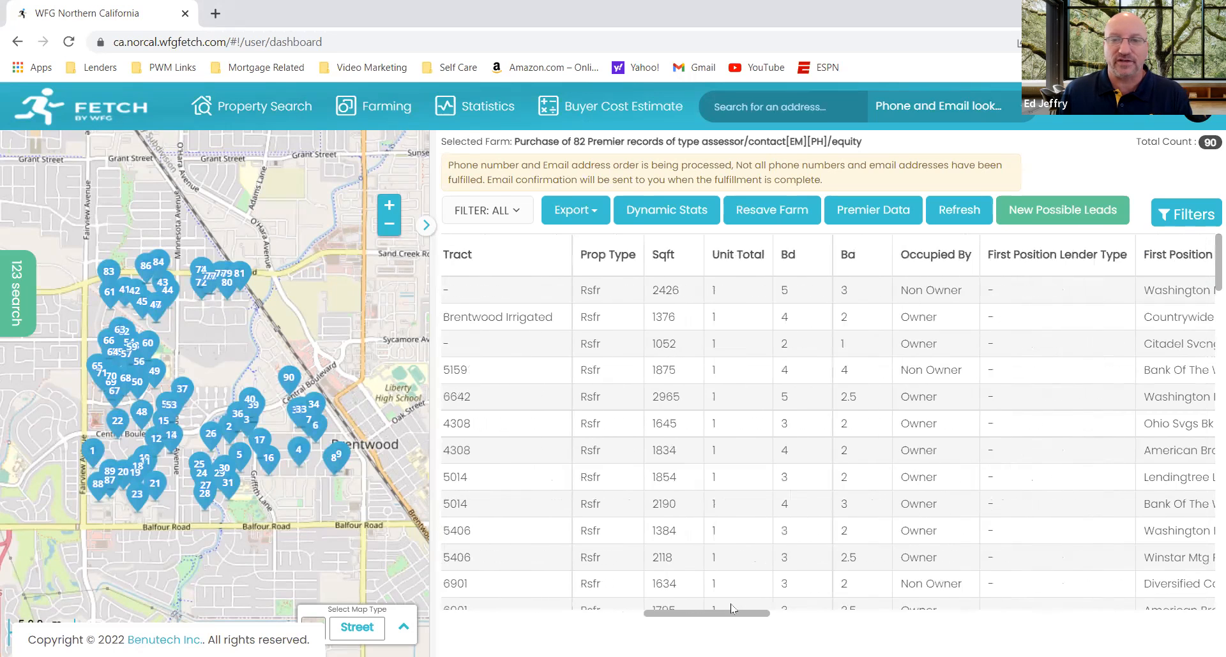
# Step: Sort the purchased records by Prop Type and look through the whole reordered list
pyautogui.click(613, 256)
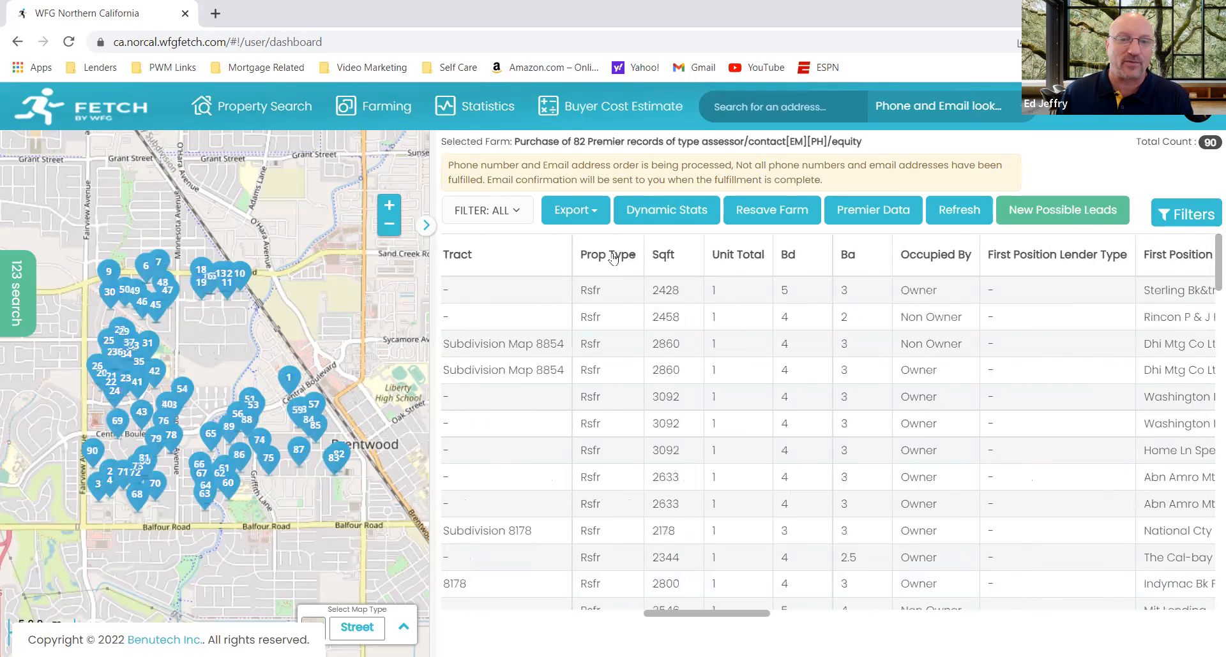
pyautogui.scroll(-10, 612, 306)
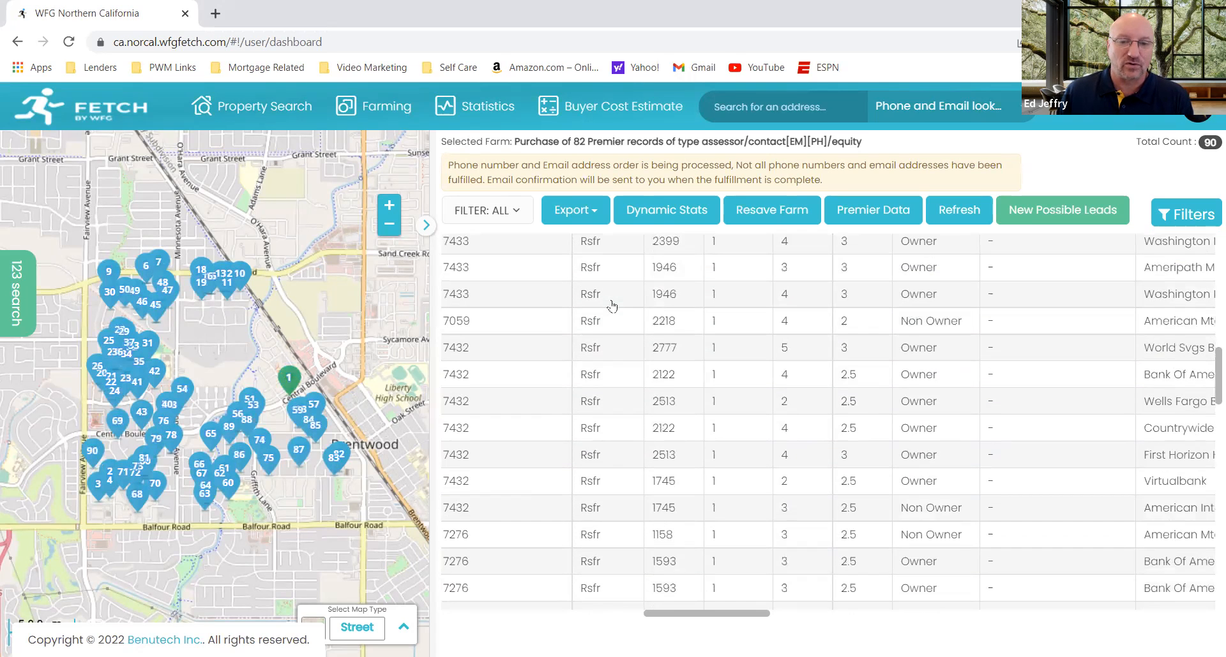
pyautogui.scroll(-10, 612, 306)
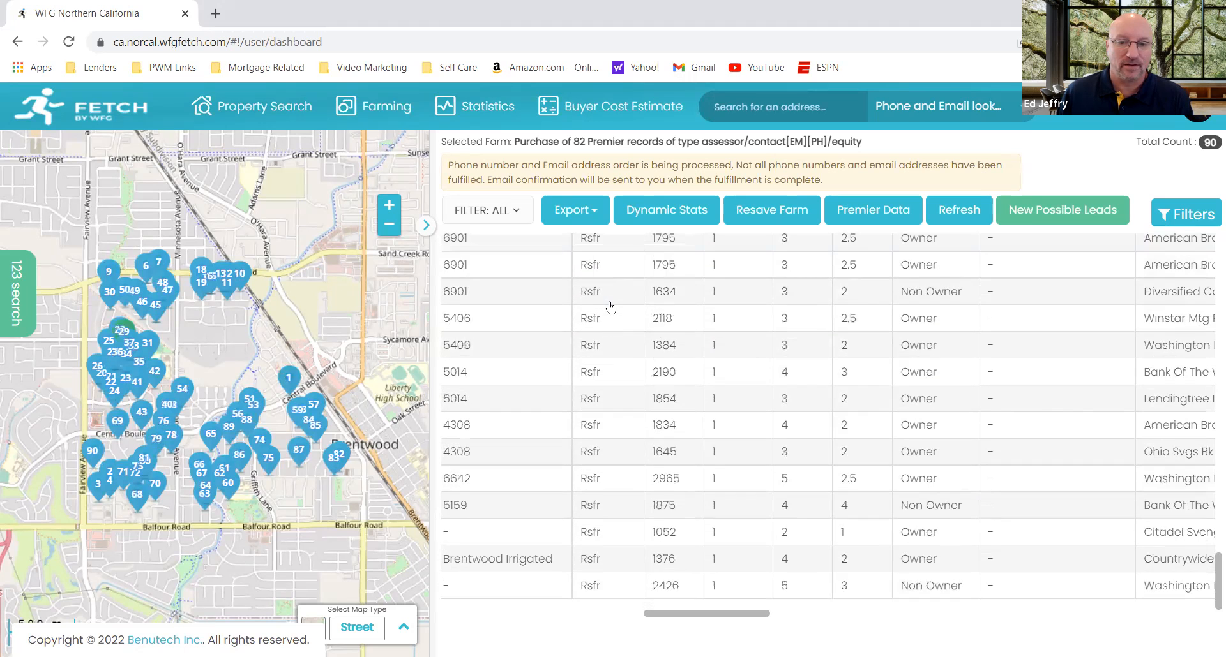
pyautogui.scroll(20, 611, 308)
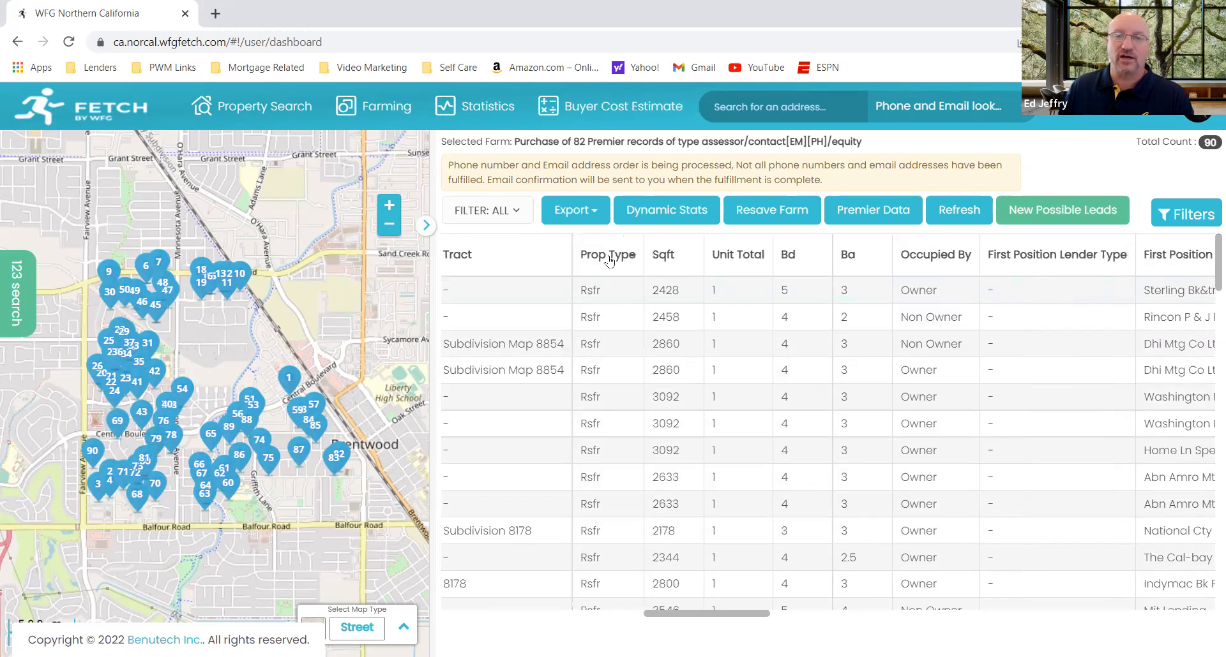
# Step: Sort the purchased records by Occupied By and review their first position lenders and estimated interest rates
pyautogui.click(929, 254)
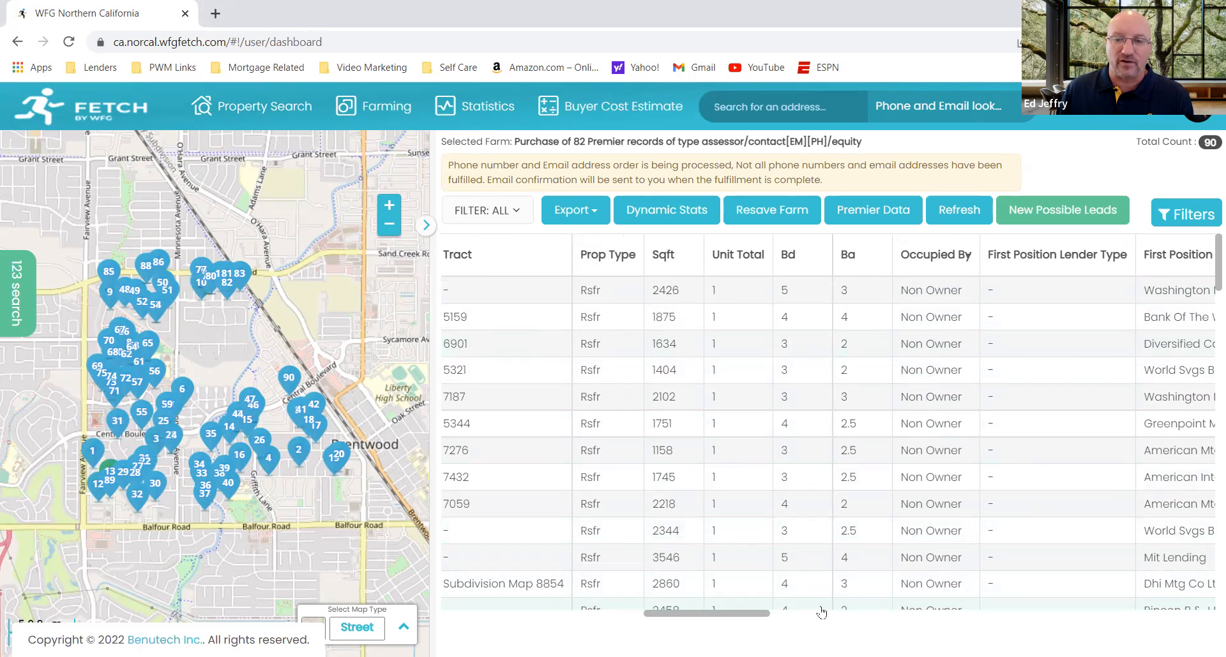
pyautogui.moveTo(776, 614); pyautogui.dragTo(806, 614)
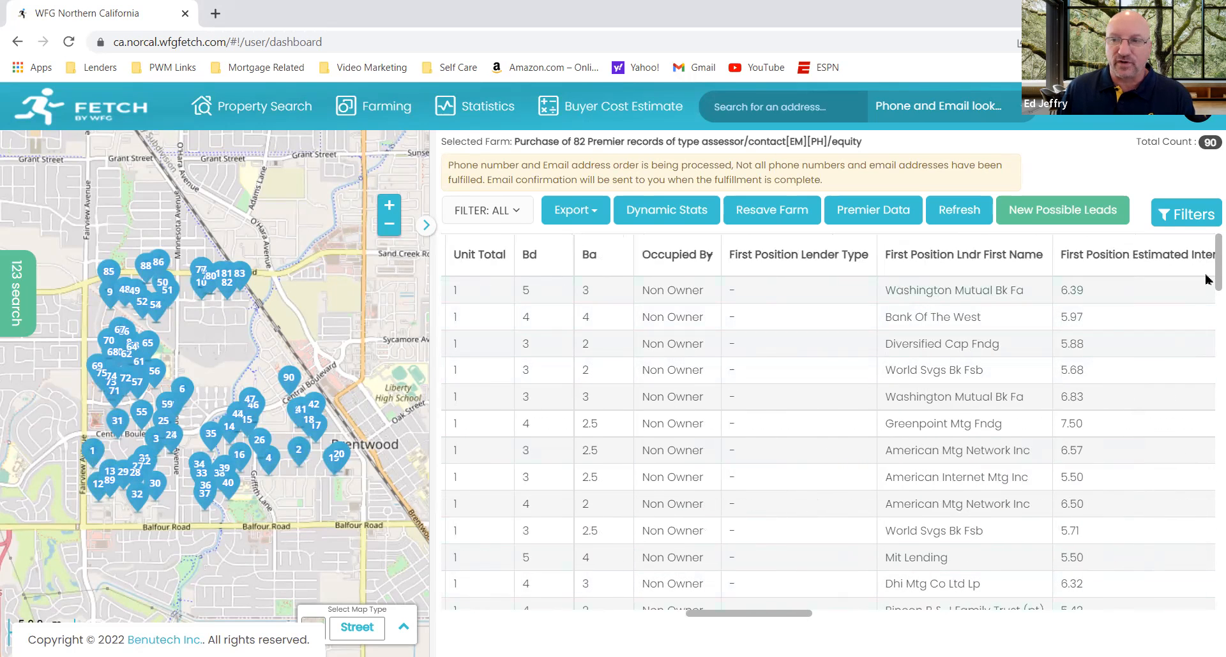
pyautogui.scroll(-3, 1207, 294)
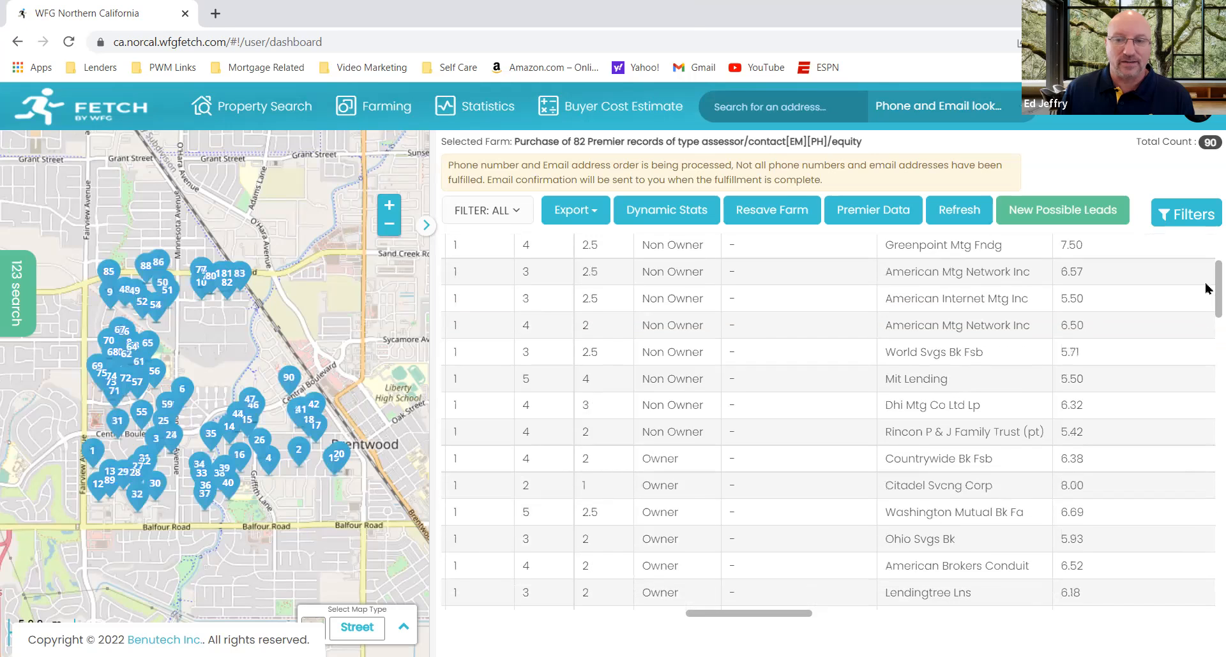
pyautogui.scroll(2, 1206, 300)
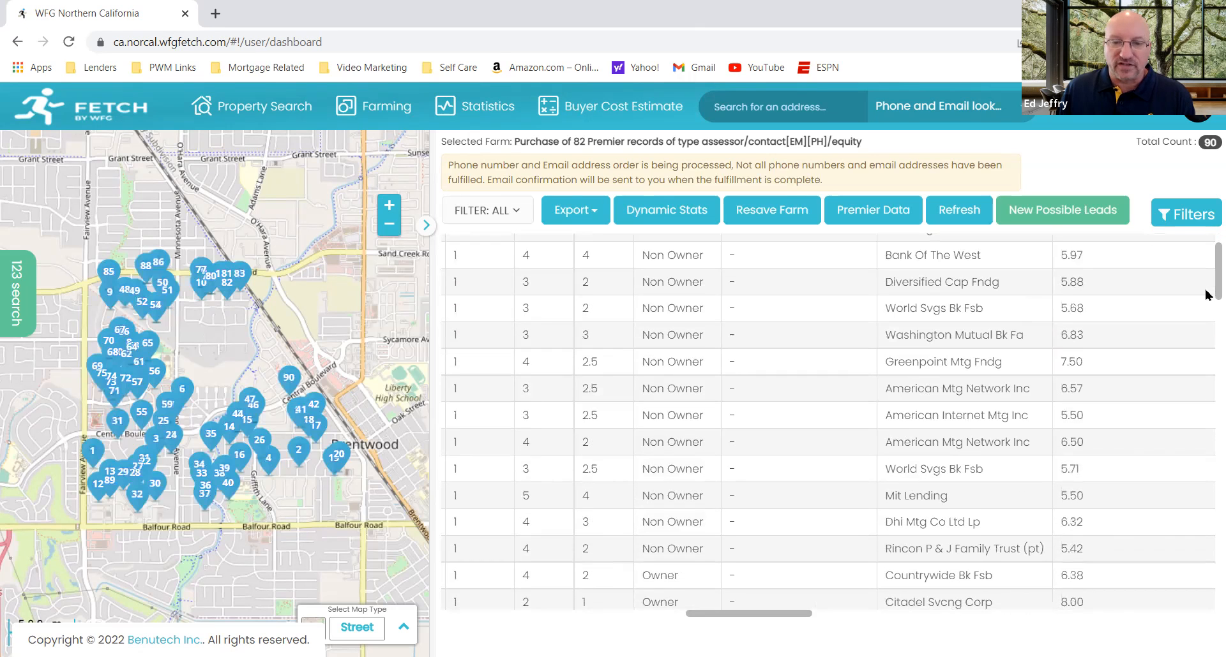
pyautogui.scroll(3, 1205, 297)
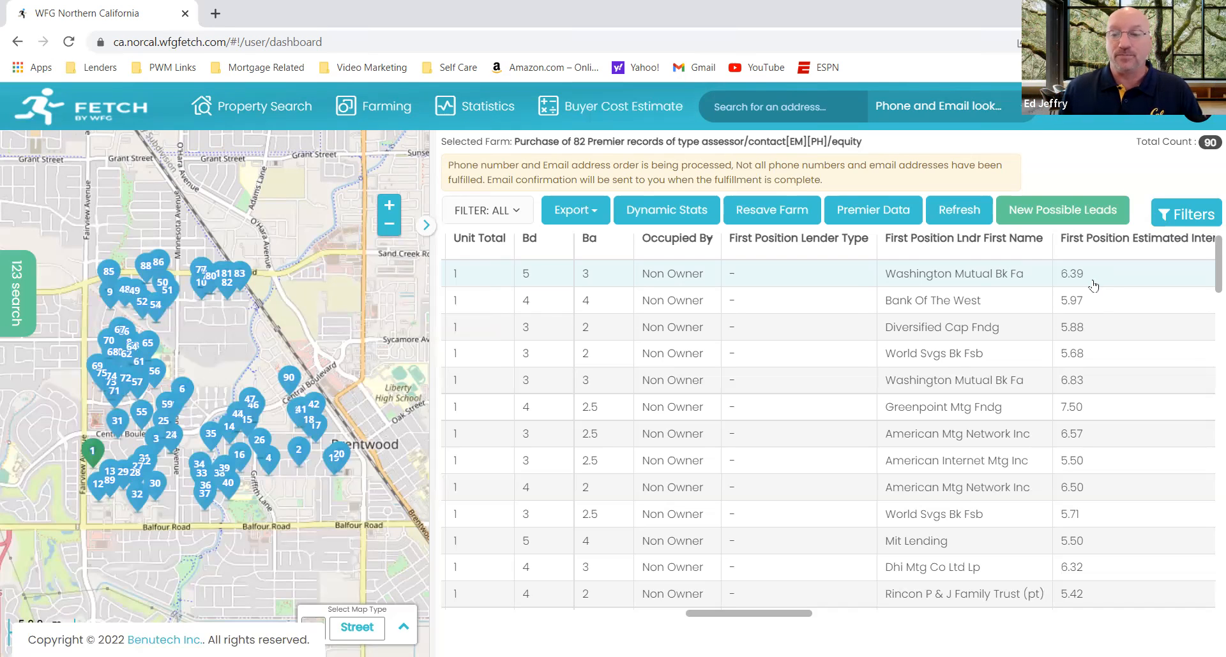
# Step: Examine the first position loan value, loan date and interest rate type columns of the sorted records
pyautogui.moveTo(737, 619); pyautogui.dragTo(755, 618)
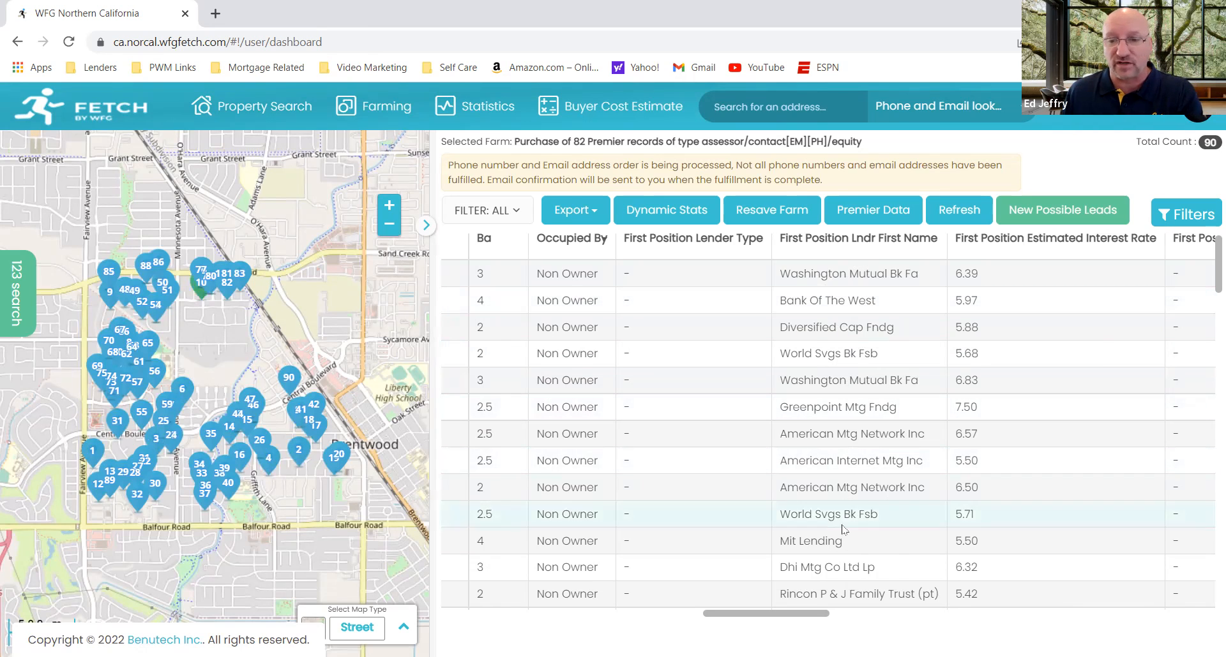
pyautogui.moveTo(814, 615); pyautogui.dragTo(862, 615)
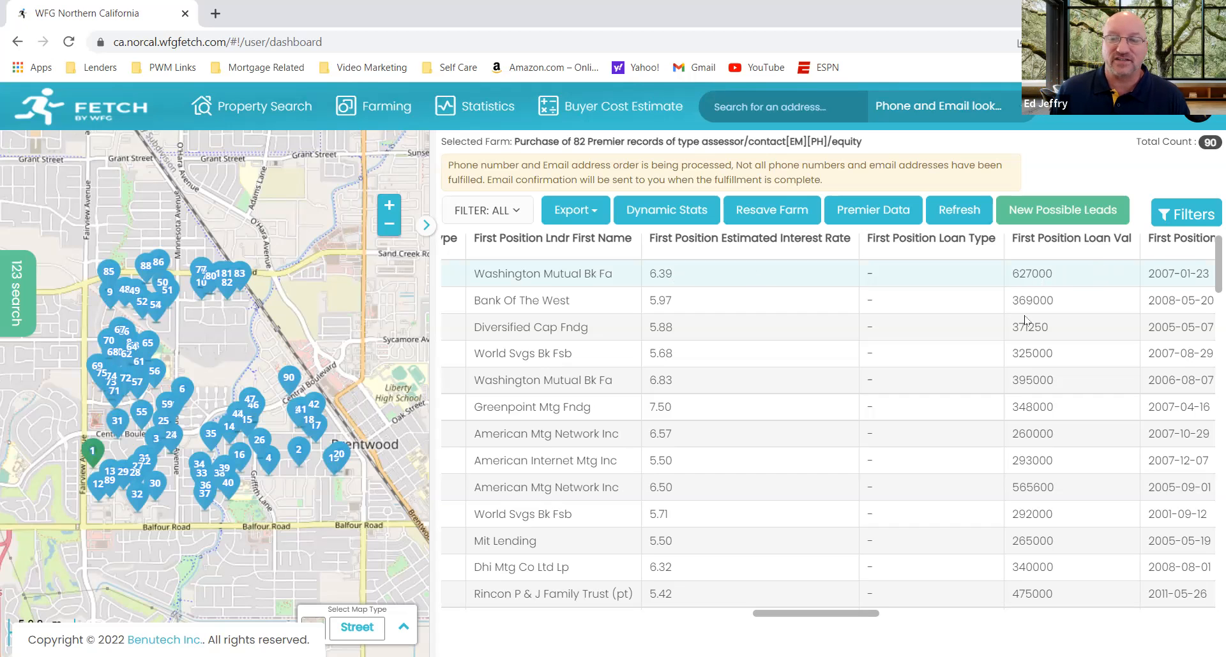
pyautogui.moveTo(867, 616); pyautogui.dragTo(917, 619)
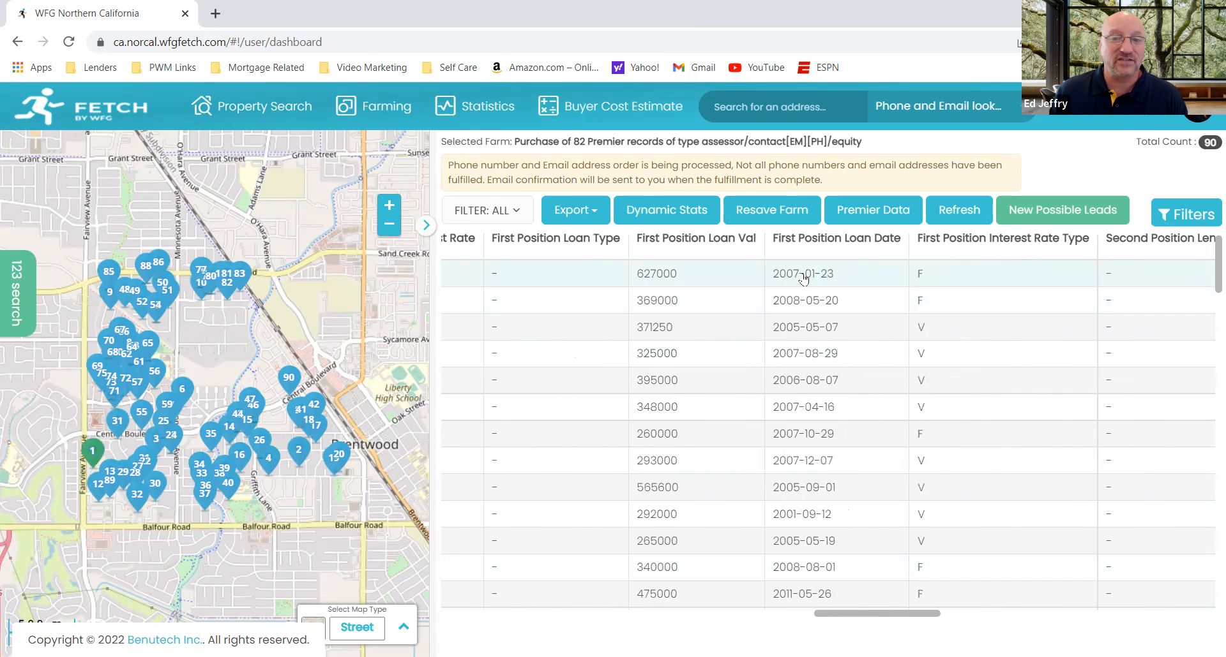
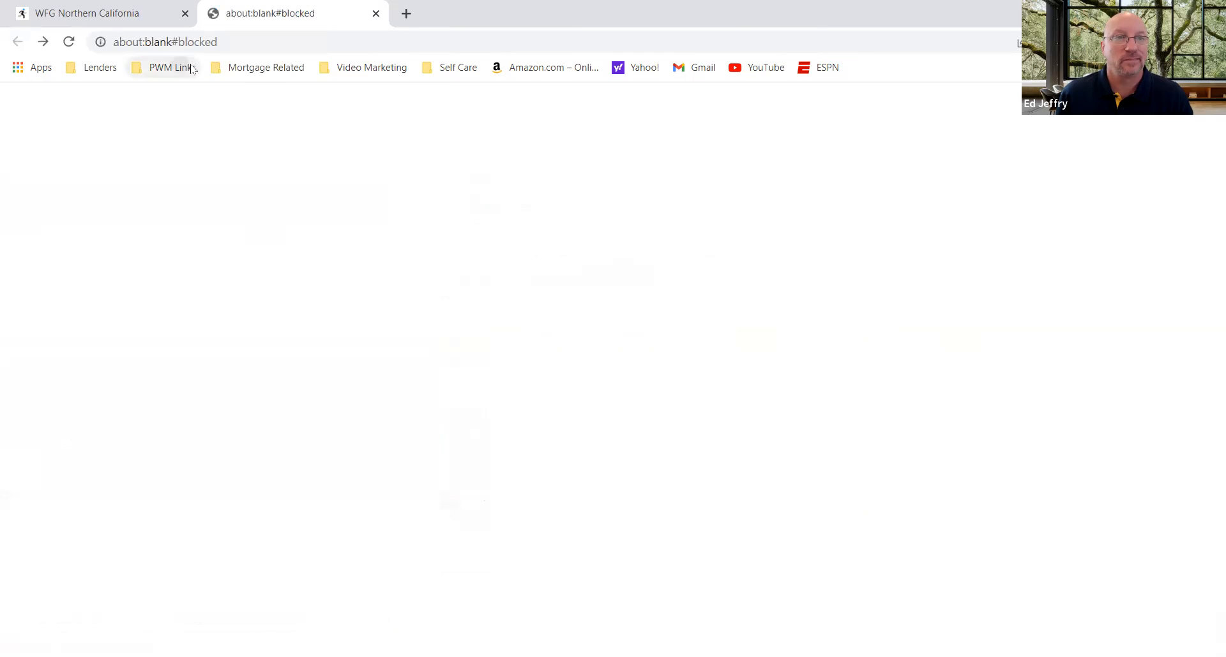
# Step: Load the Fetch dashboard in the new browser tab and bring up the property search by owner name
pyautogui.click(220, 68)
pyautogui.click(231, 166)
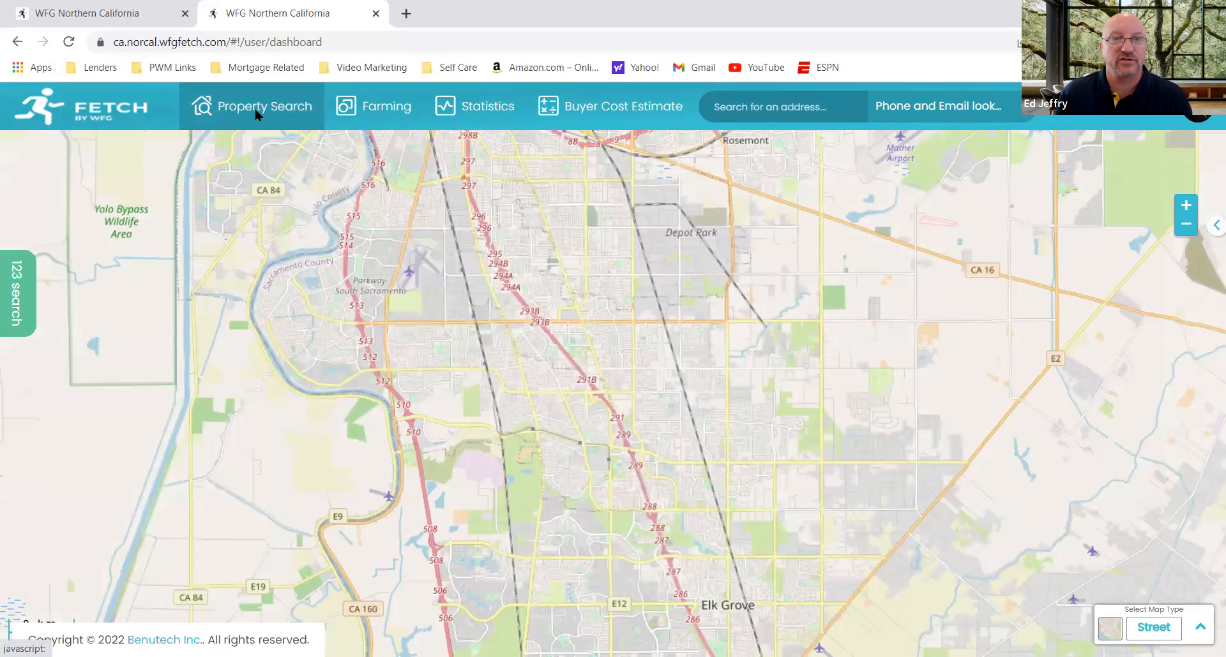
pyautogui.click(258, 114)
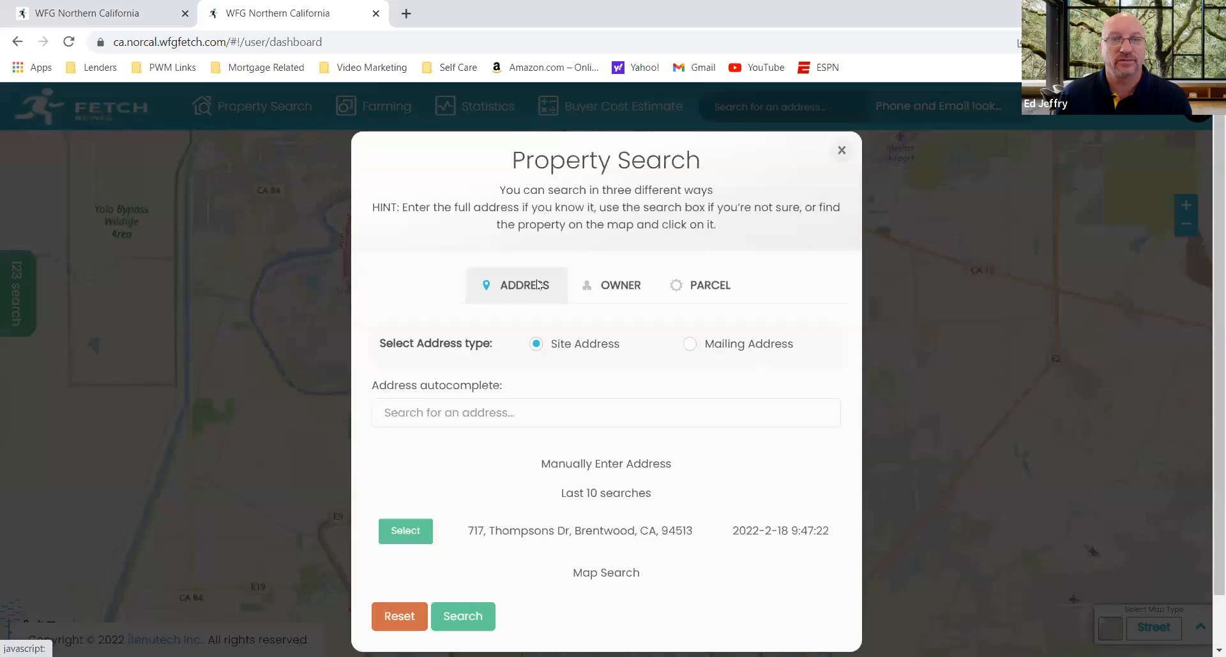
pyautogui.click(629, 308)
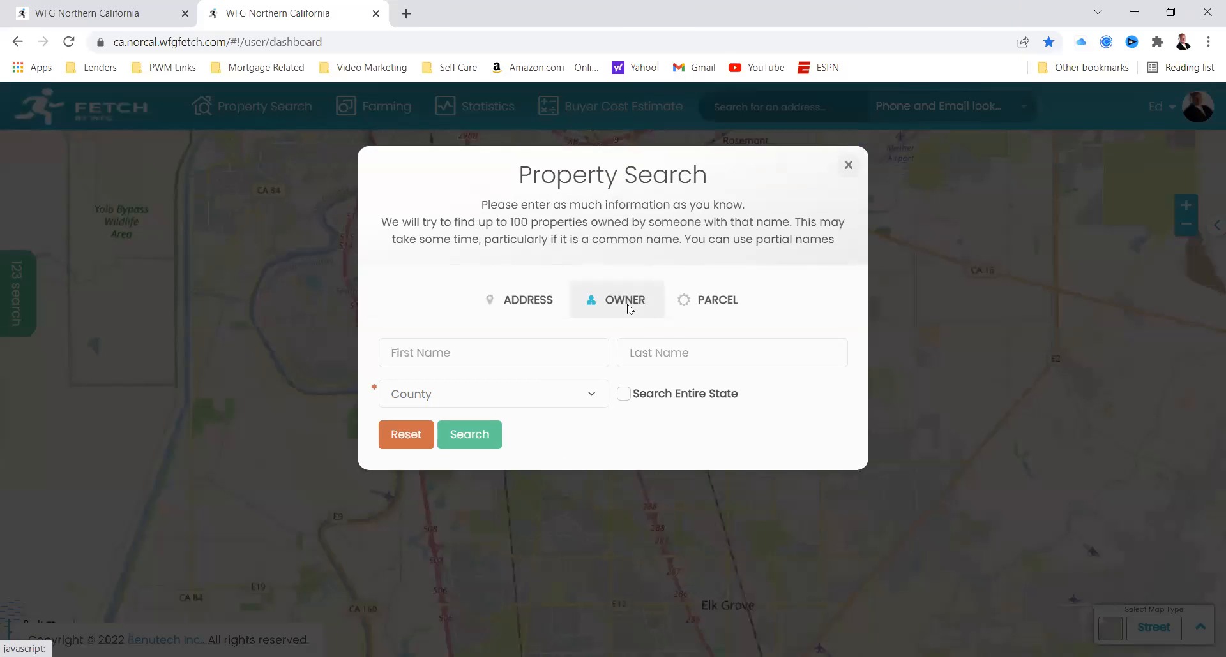
pyautogui.click(534, 311)
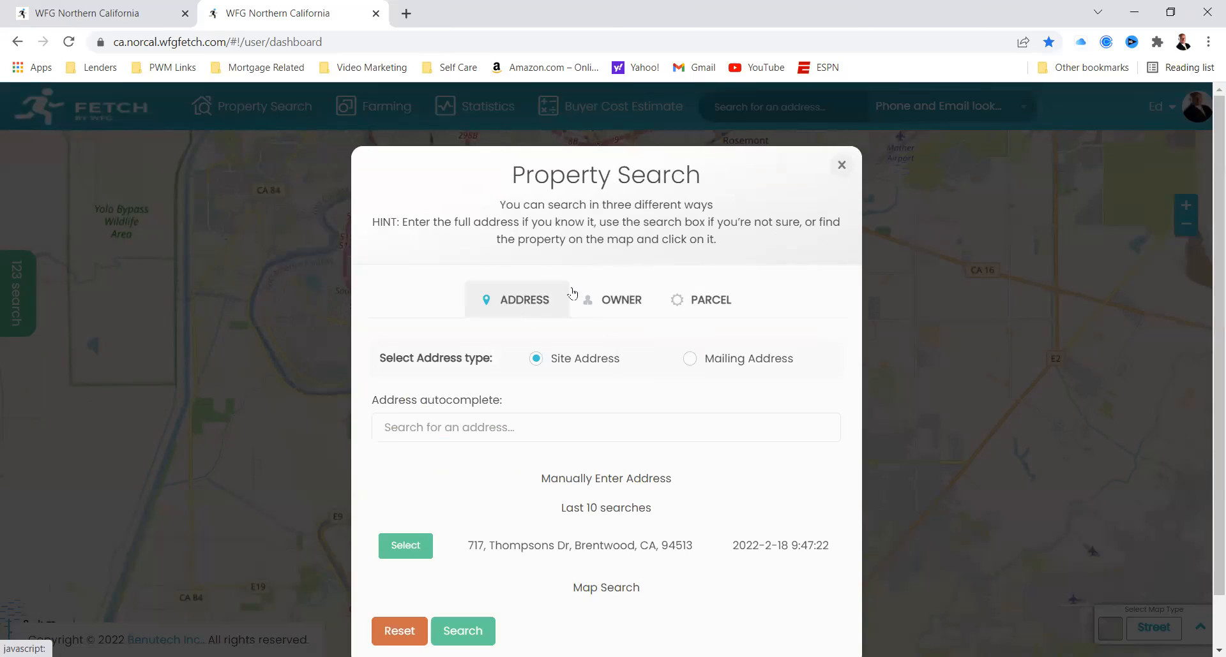
pyautogui.click(606, 305)
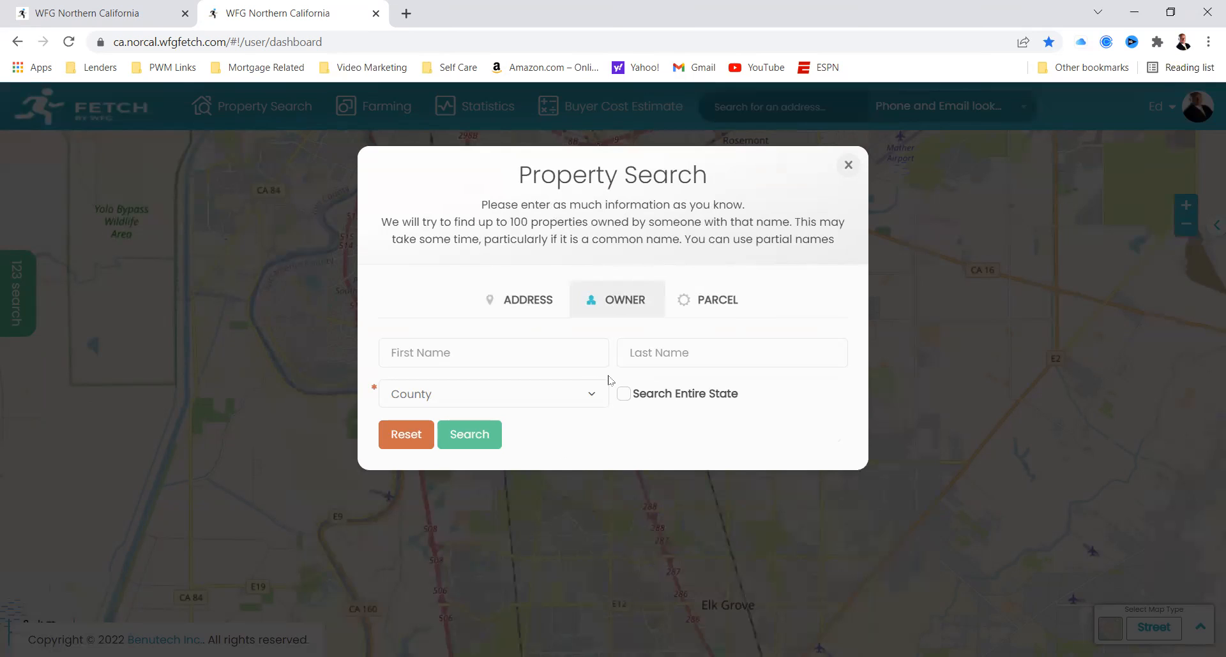
pyautogui.click(652, 353)
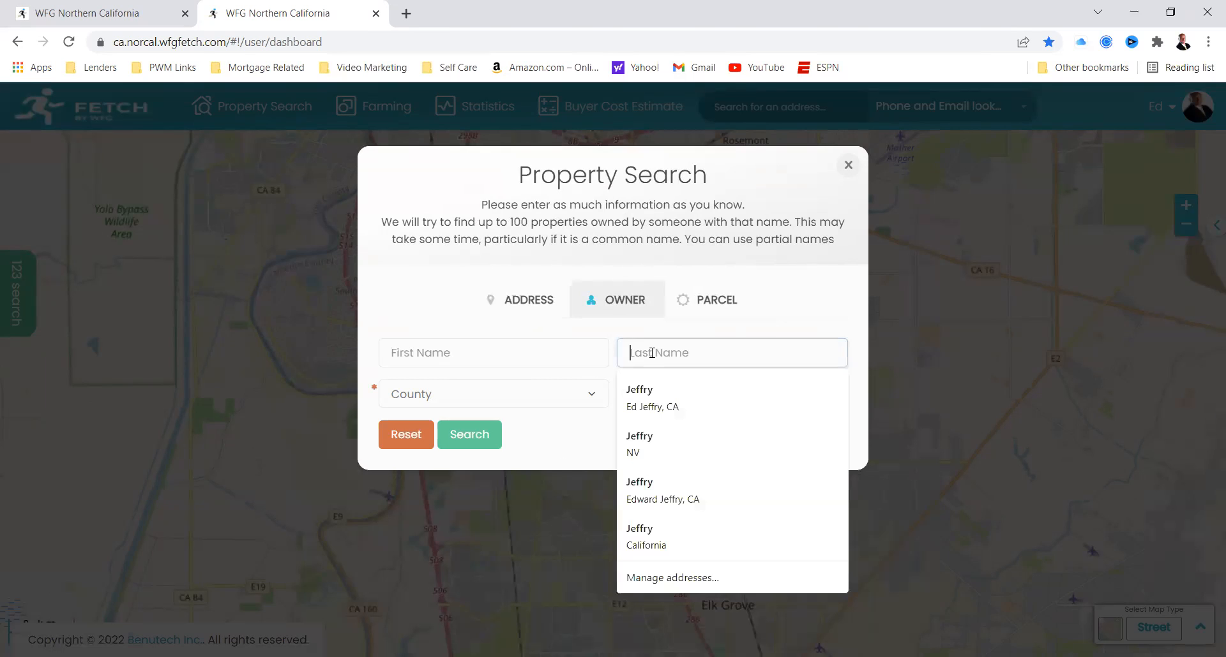
pyautogui.click(578, 434)
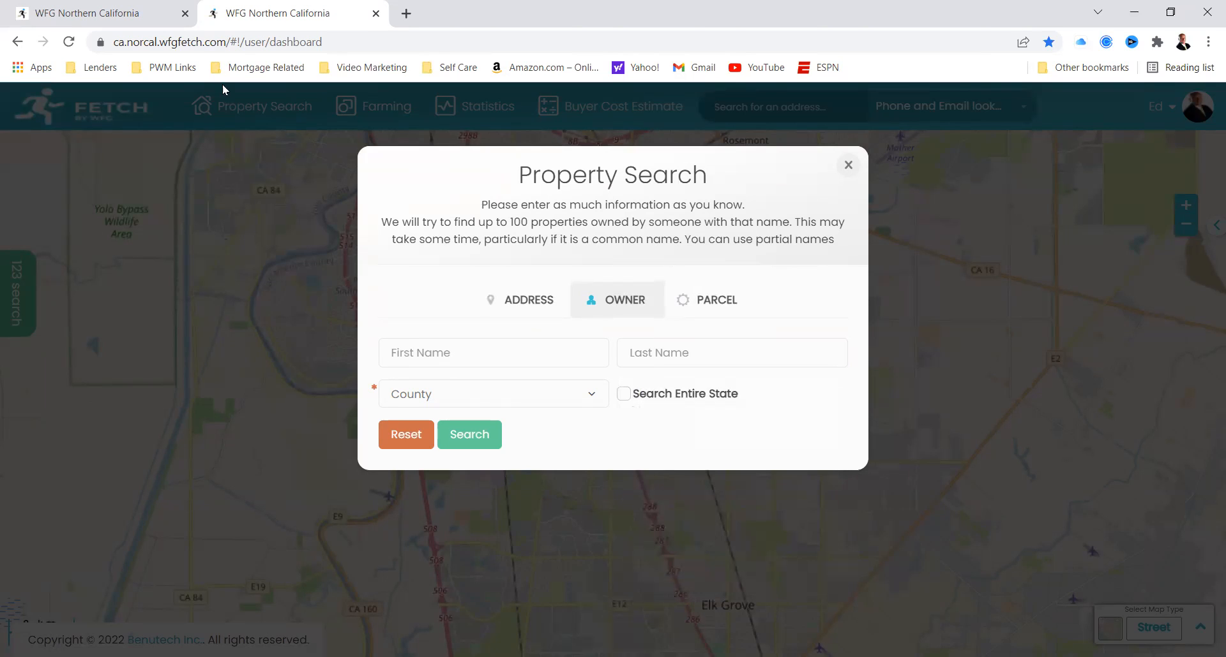
# Step: Return to the purchased Brentwood records and check which columns the list can be filtered by
pyautogui.click(112, 13)
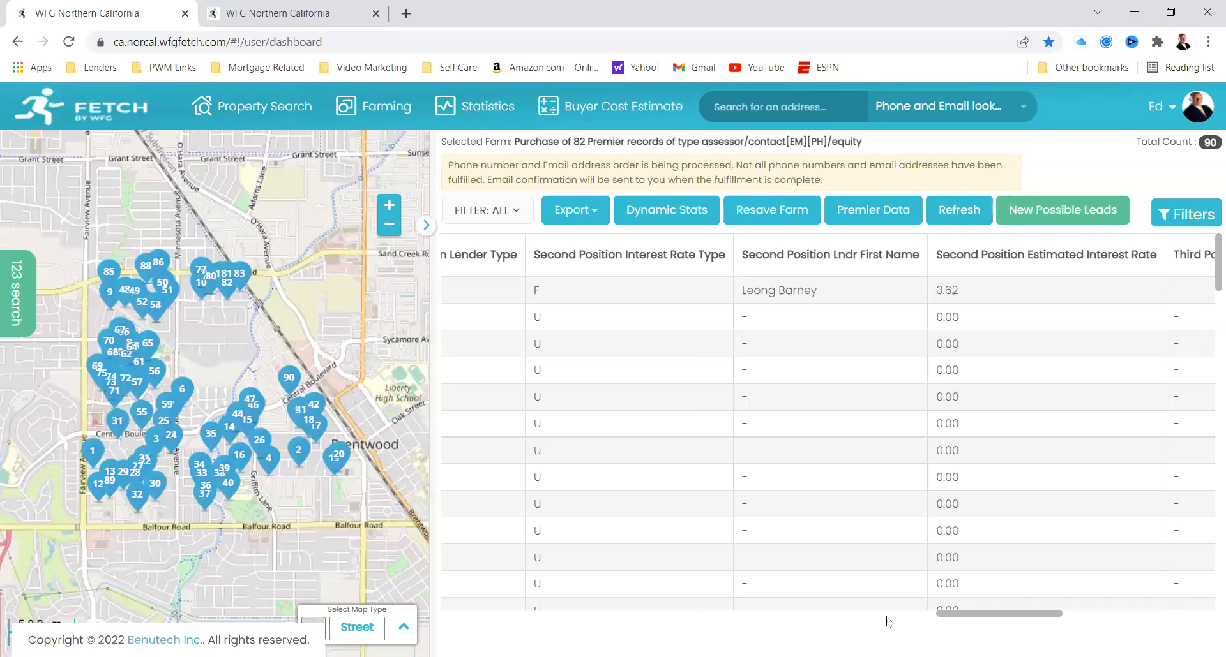
pyautogui.hscroll(-5, 886, 622)
pyautogui.moveTo(872, 617); pyautogui.dragTo(629, 622)
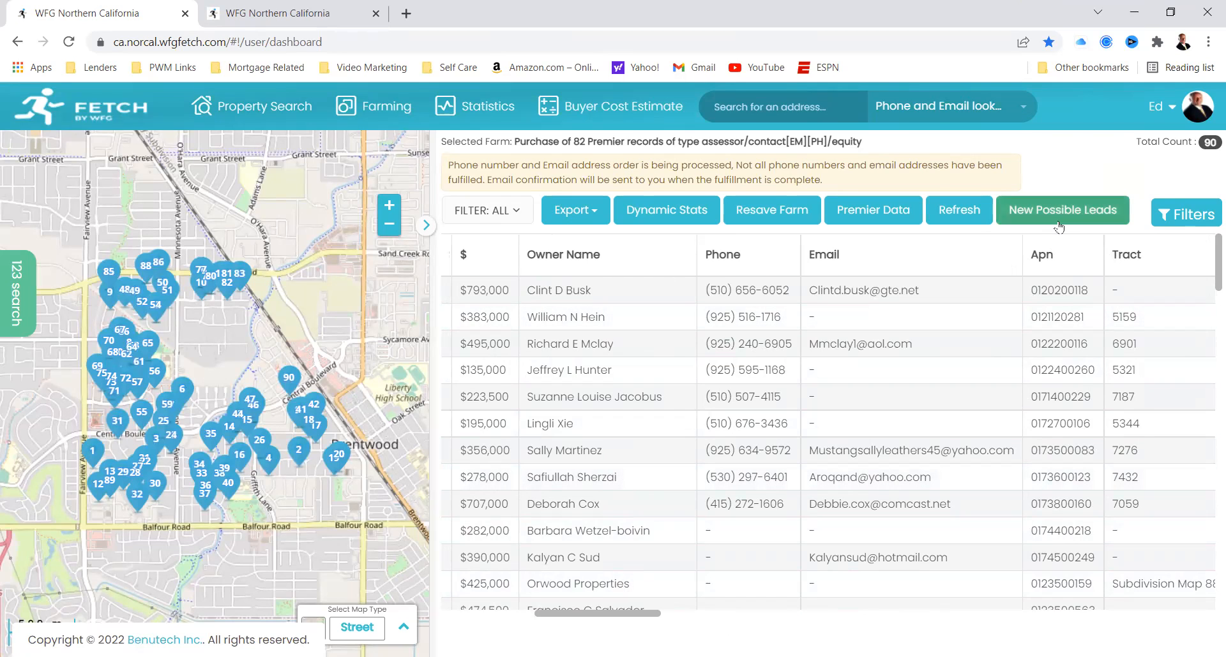
pyautogui.click(1205, 218)
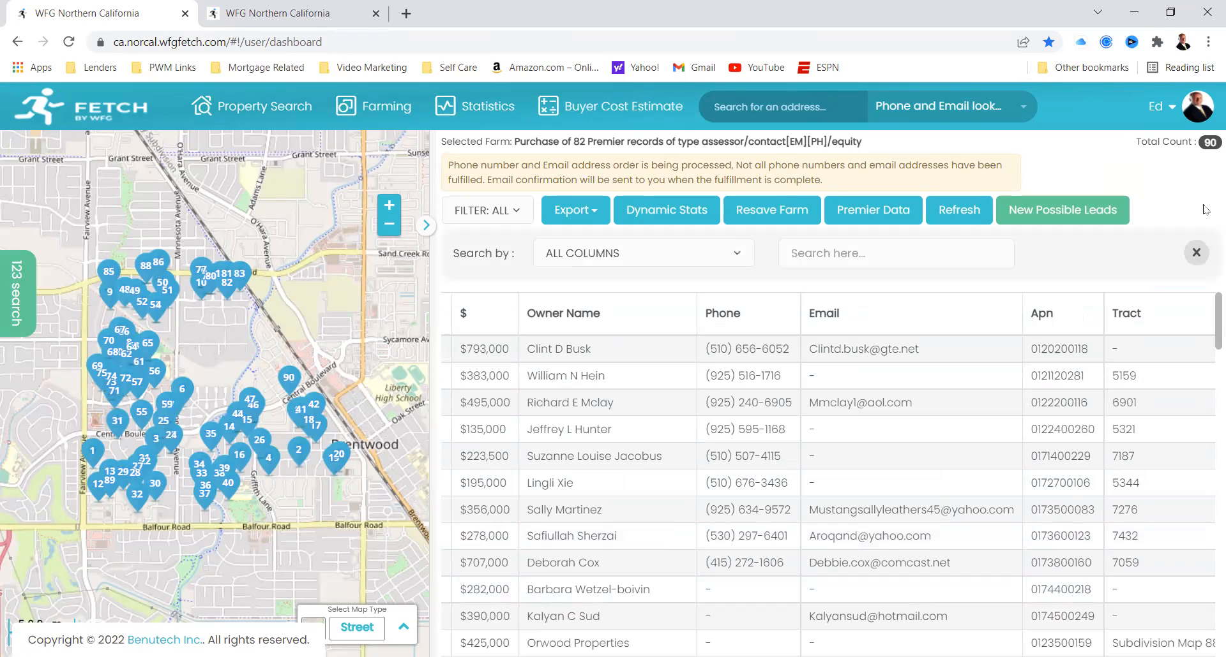
pyautogui.click(739, 256)
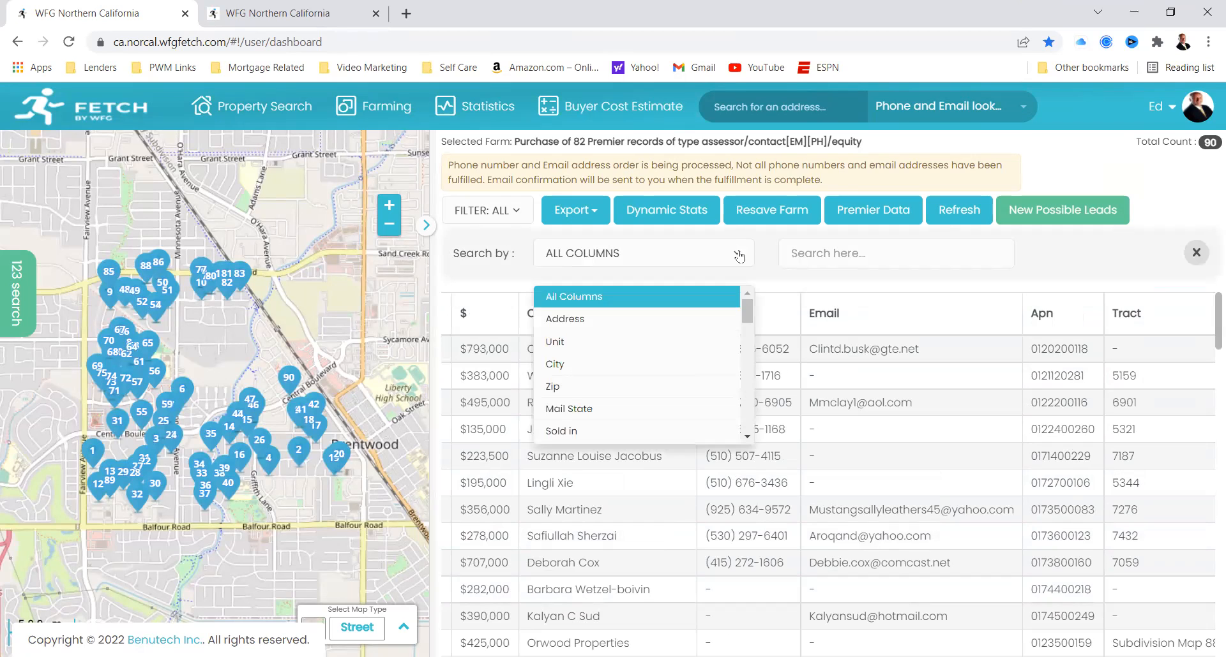
pyautogui.moveTo(746, 321); pyautogui.dragTo(747, 293)
pyautogui.click(769, 268)
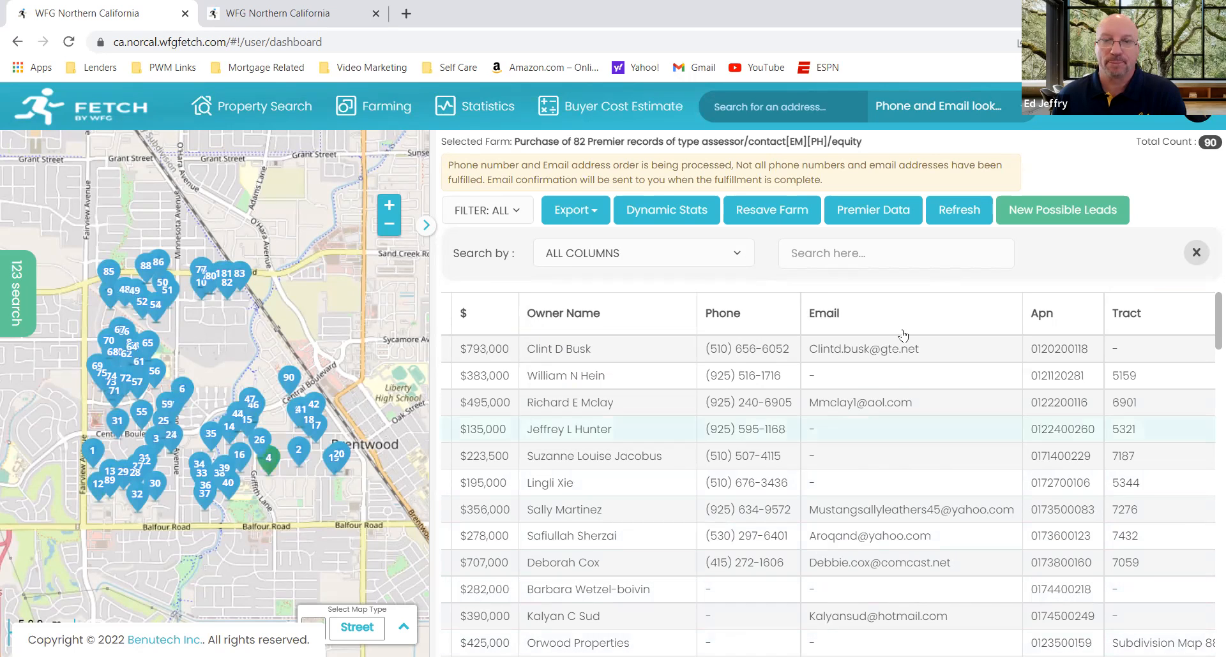
pyautogui.click(1197, 253)
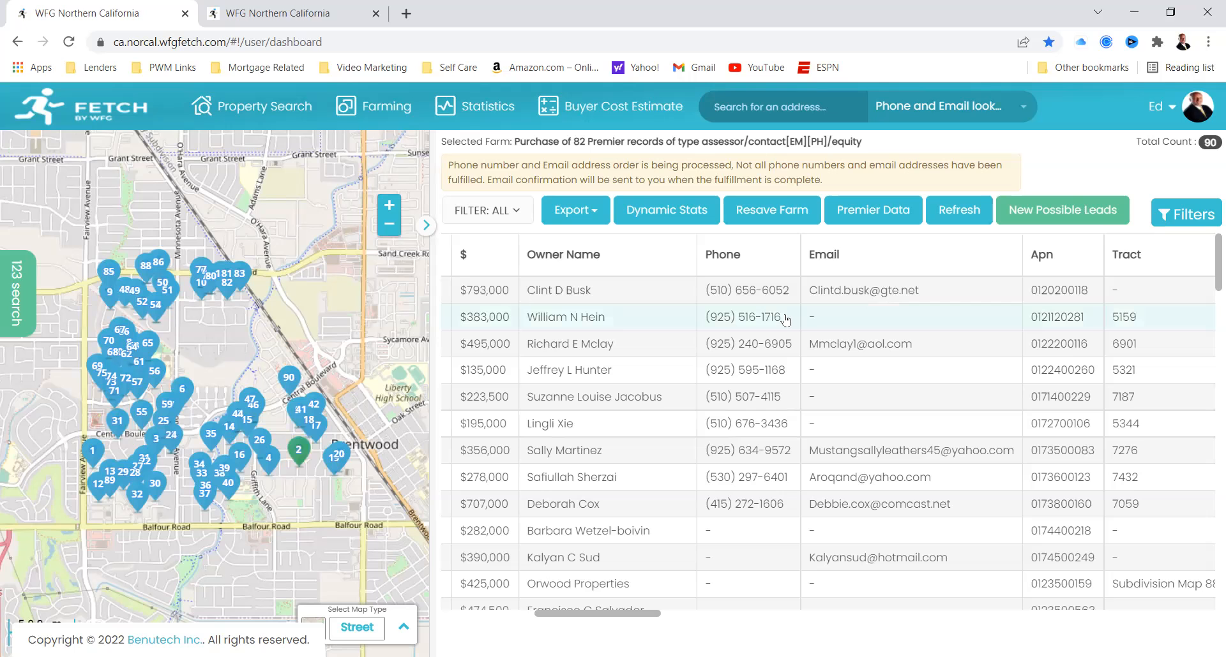
# Step: Sort the purchased records by Phone and review their occupancy and first position lender columns
pyautogui.moveTo(657, 614)
pyautogui.mouseDown()
pyautogui.moveTo(836, 595)
pyautogui.moveTo(627, 607)
pyautogui.moveTo(649, 600)
pyautogui.mouseUp()
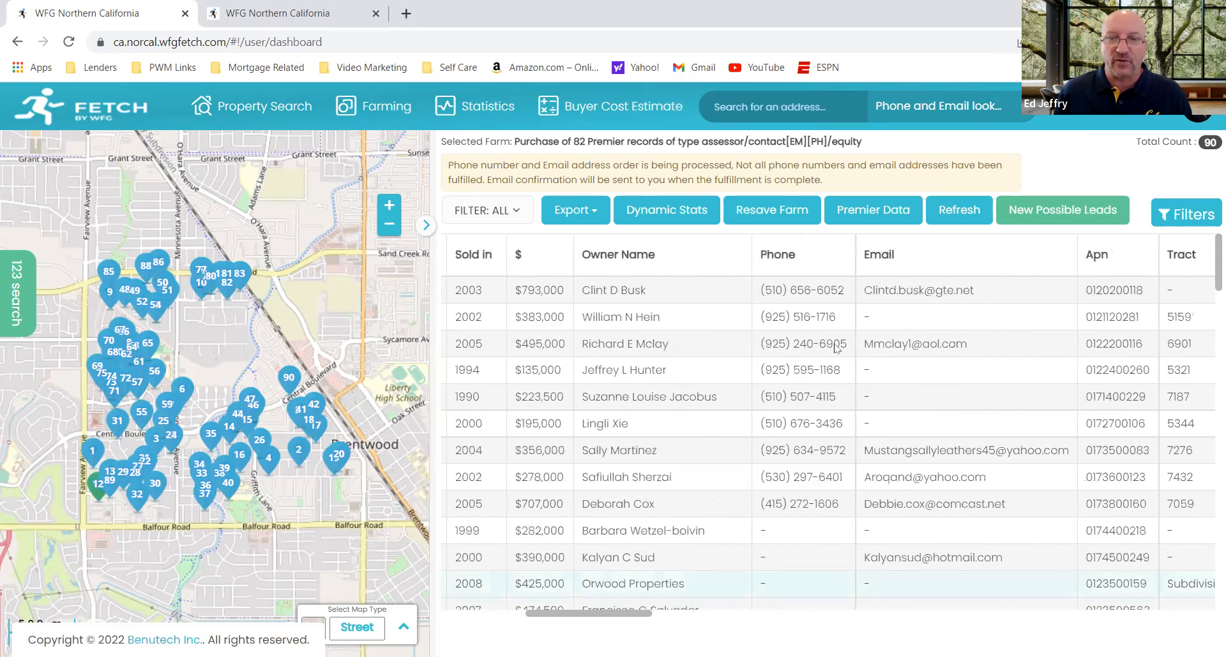
pyautogui.click(819, 247)
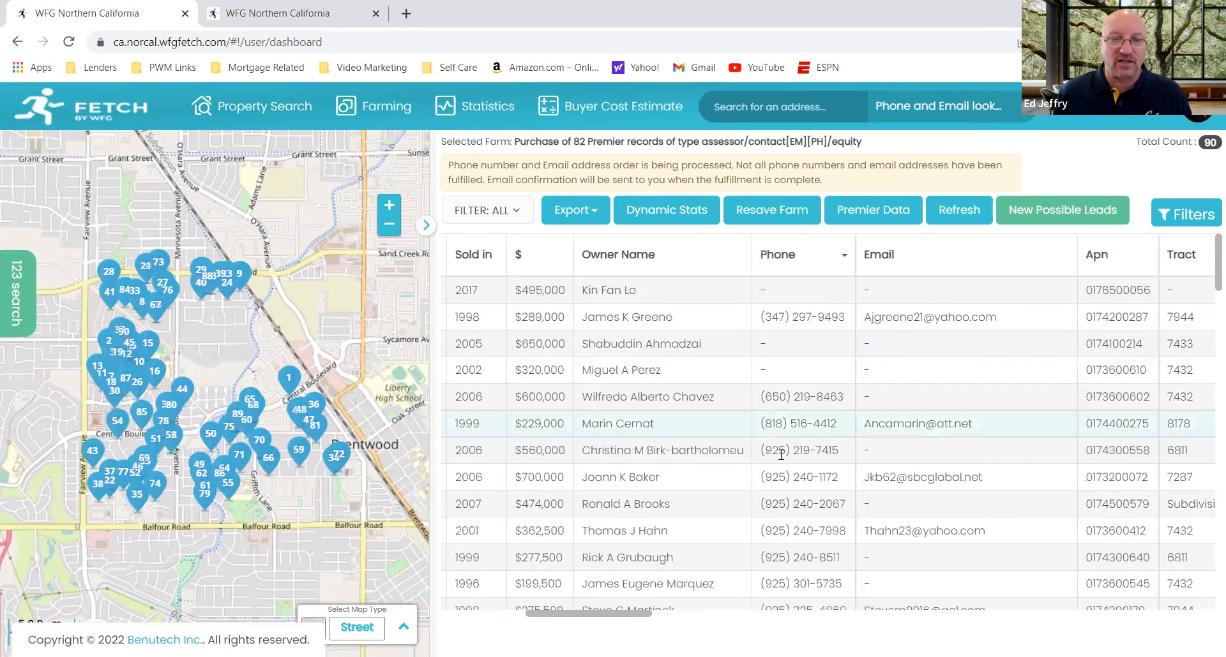
pyautogui.moveTo(622, 617); pyautogui.dragTo(806, 631)
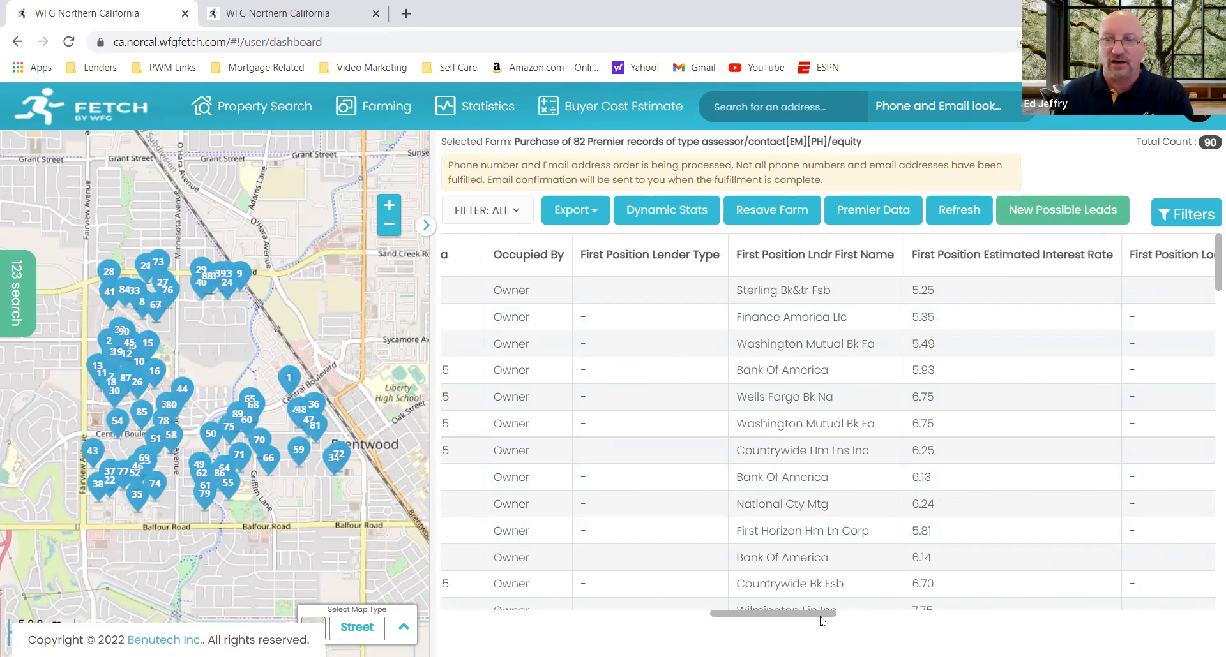
# Step: Sort the purchased records by Ltv in ascending order and look through the loan-to-value, AVM and outstanding loan figures
pyautogui.moveTo(816, 616); pyautogui.dragTo(1223, 636)
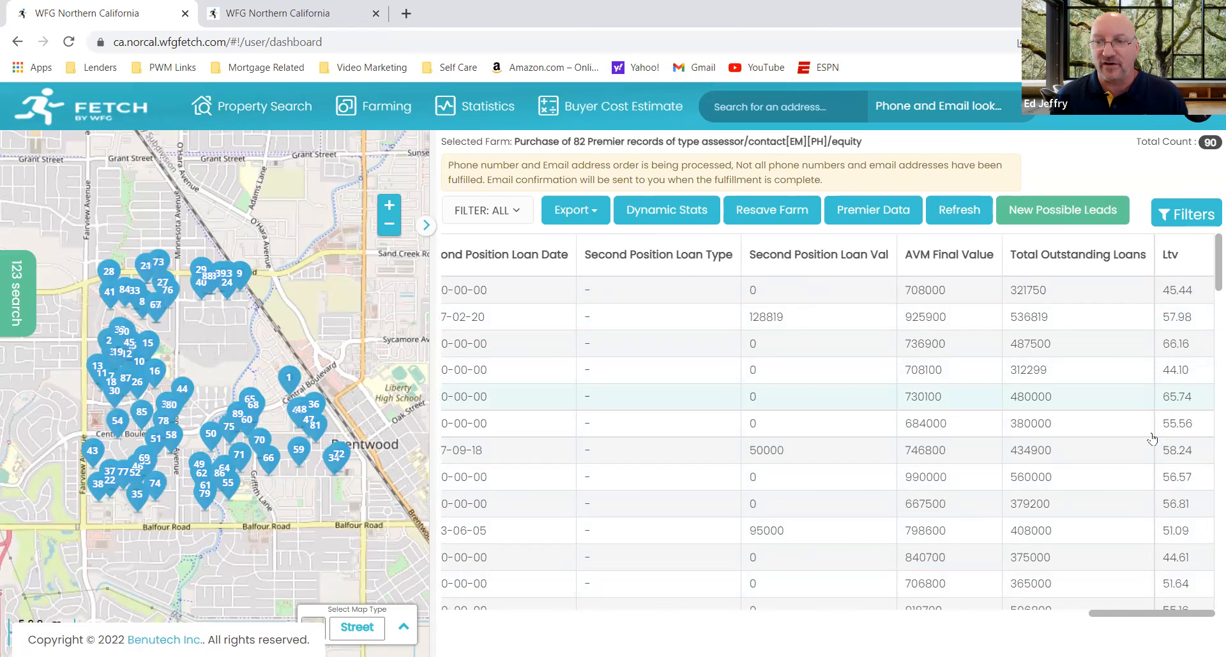
pyautogui.click(1172, 255)
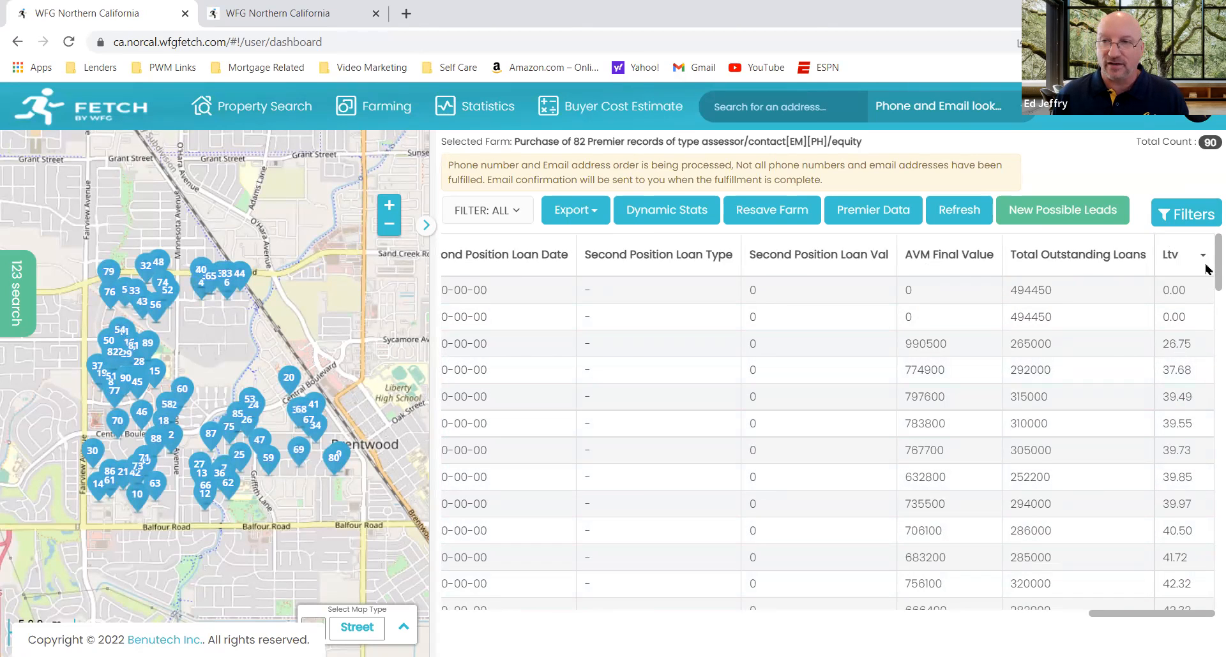
pyautogui.scroll(-1, 1206, 271)
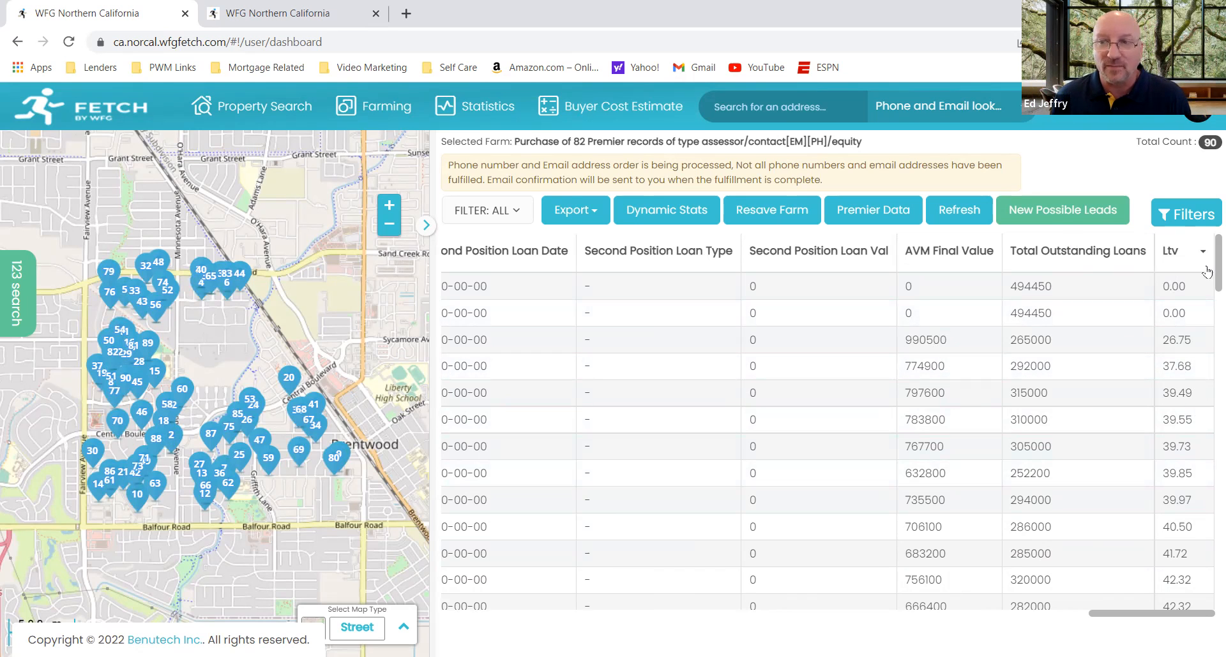
pyautogui.scroll(-6, 1206, 287)
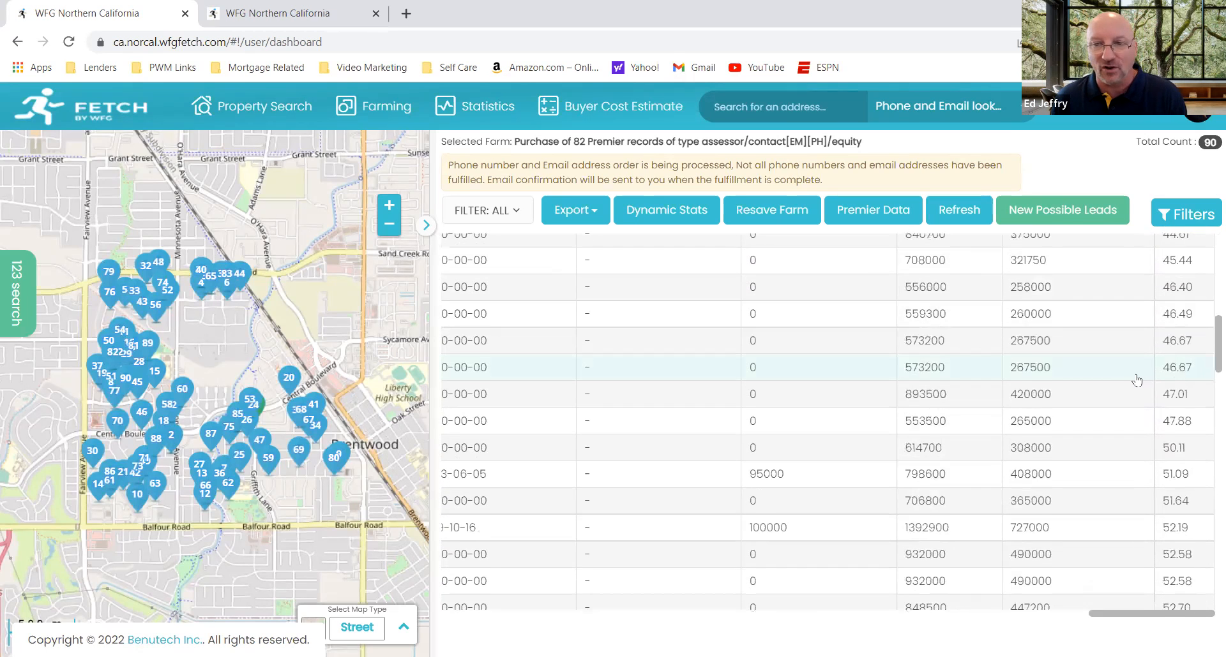
pyautogui.scroll(-5, 1149, 370)
pyautogui.scroll(-3, 1108, 495)
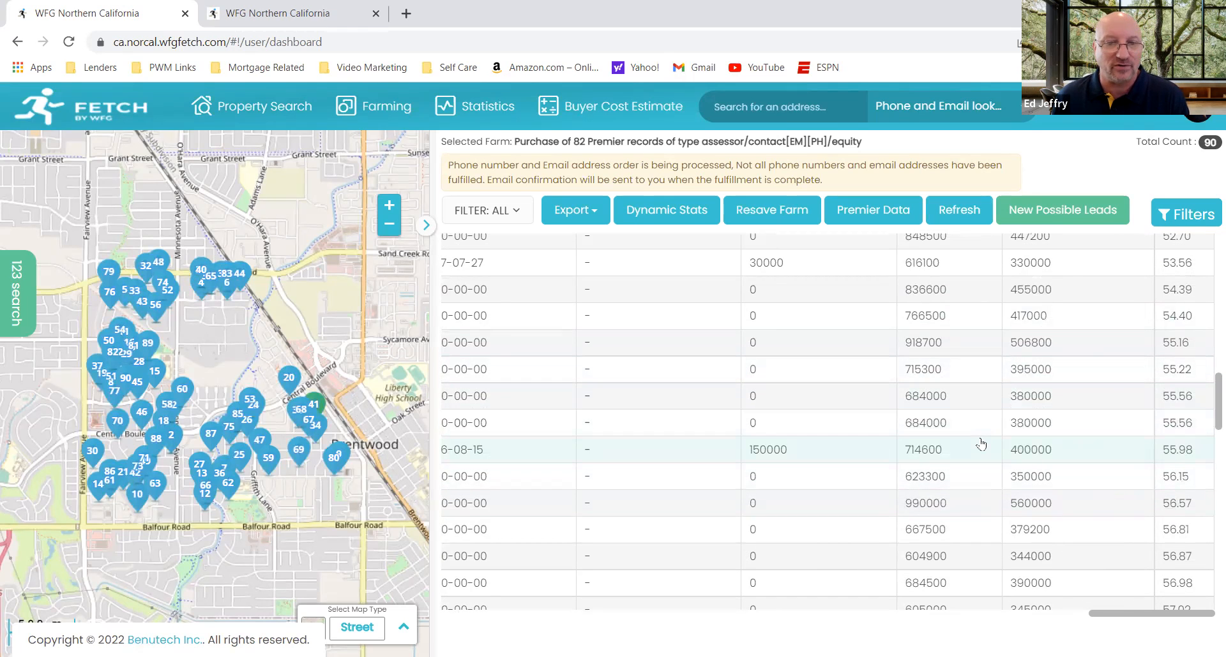
pyautogui.scroll(-9, 1089, 425)
pyautogui.scroll(-5, 1089, 424)
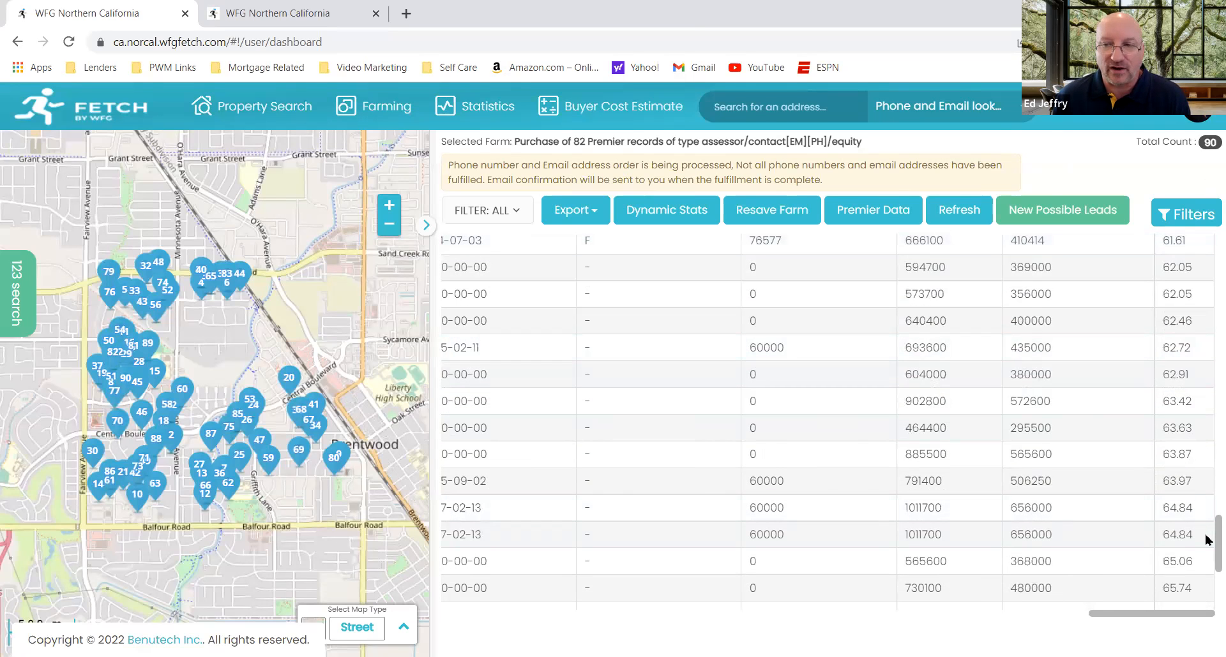
pyautogui.moveTo(1207, 541); pyautogui.dragTo(1205, 190)
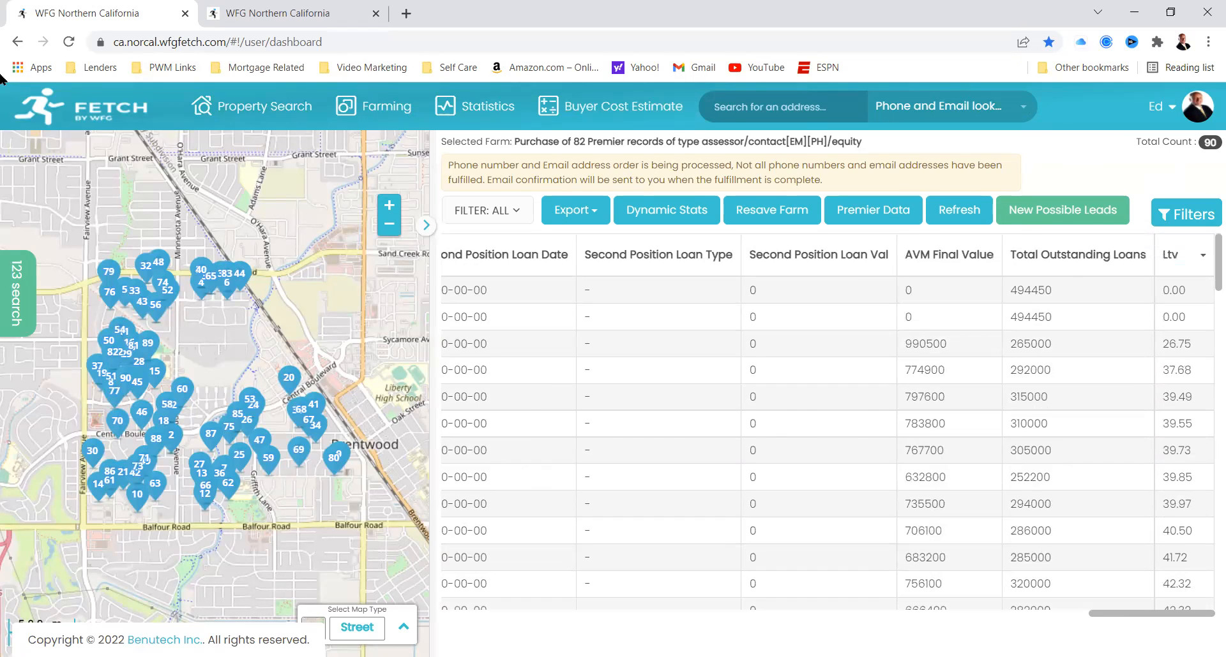
# Step: Sort the records by First Position Interest Rate Type with variable loans first and review their loan dates, lenders and estimated rates
pyautogui.moveTo(1117, 614); pyautogui.dragTo(870, 616)
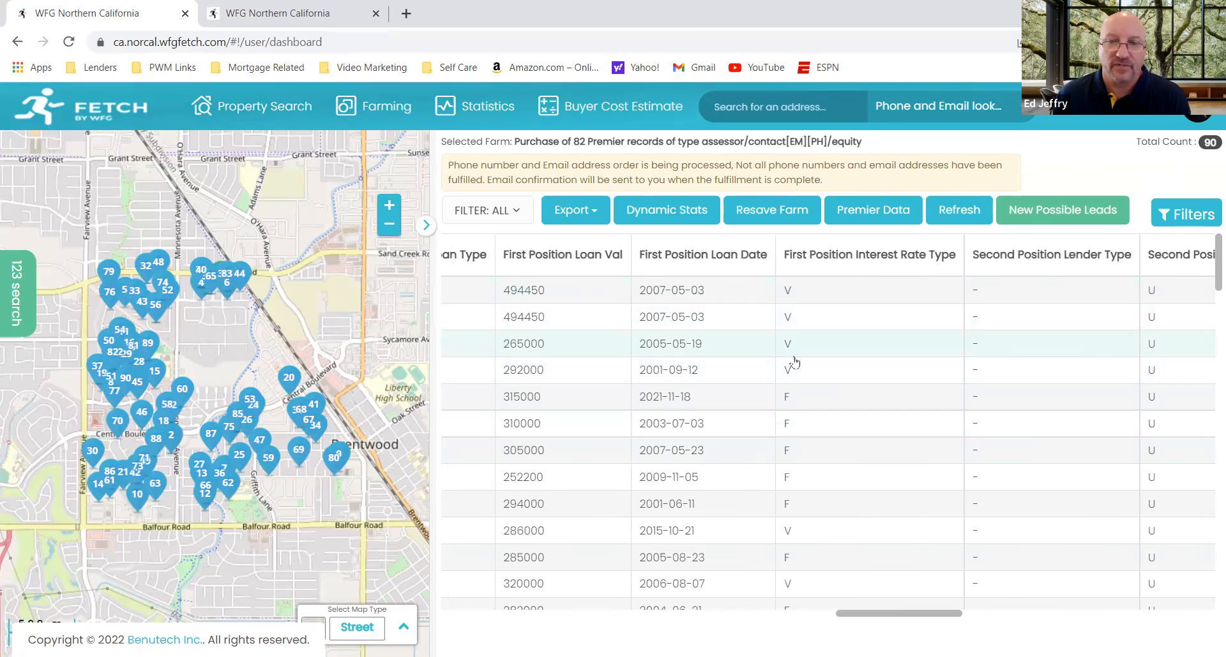
pyautogui.click(809, 252)
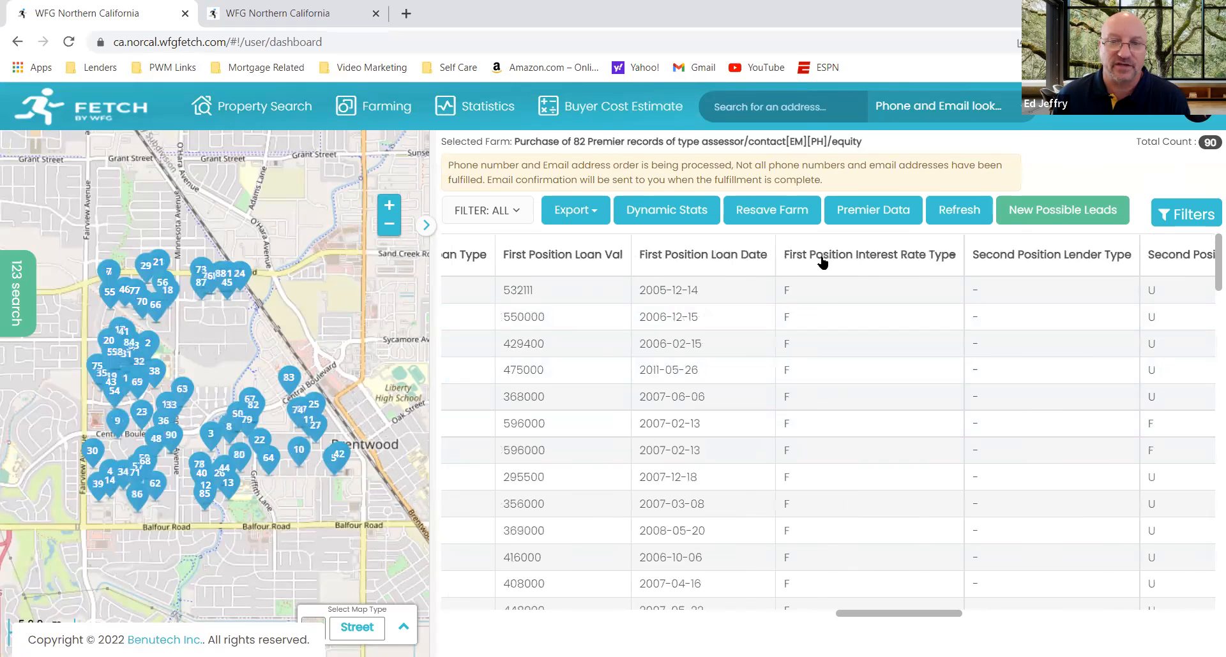
pyautogui.click(848, 260)
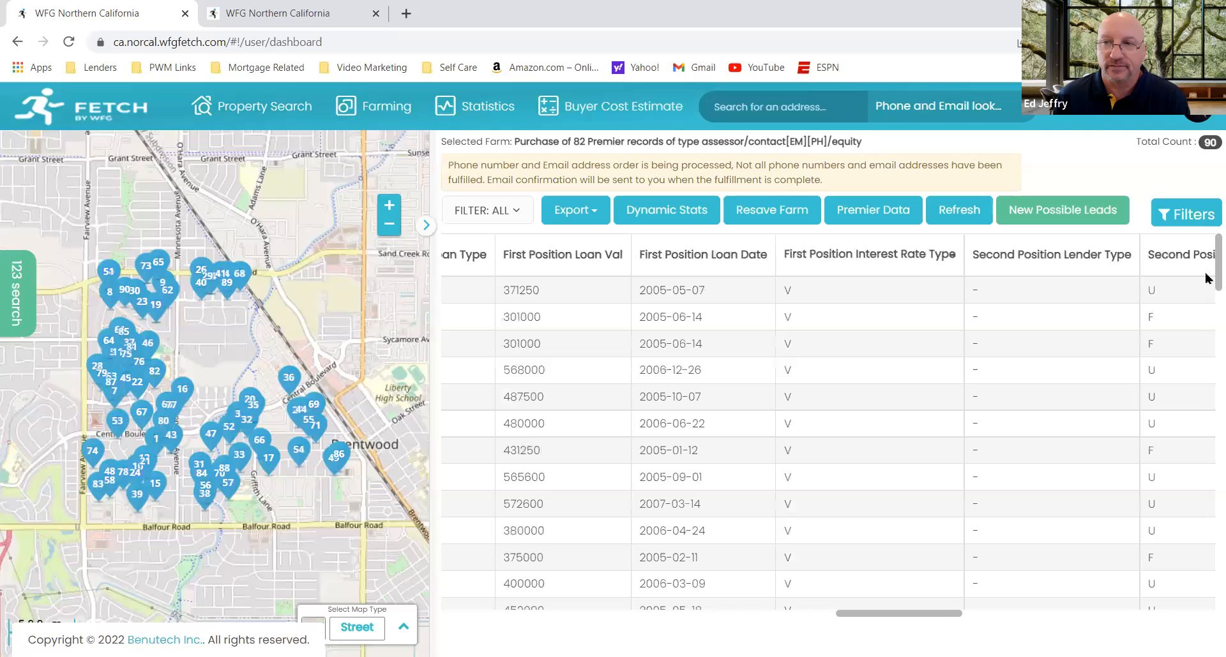
pyautogui.scroll(-3, 1206, 281)
pyautogui.scroll(-6, 1207, 323)
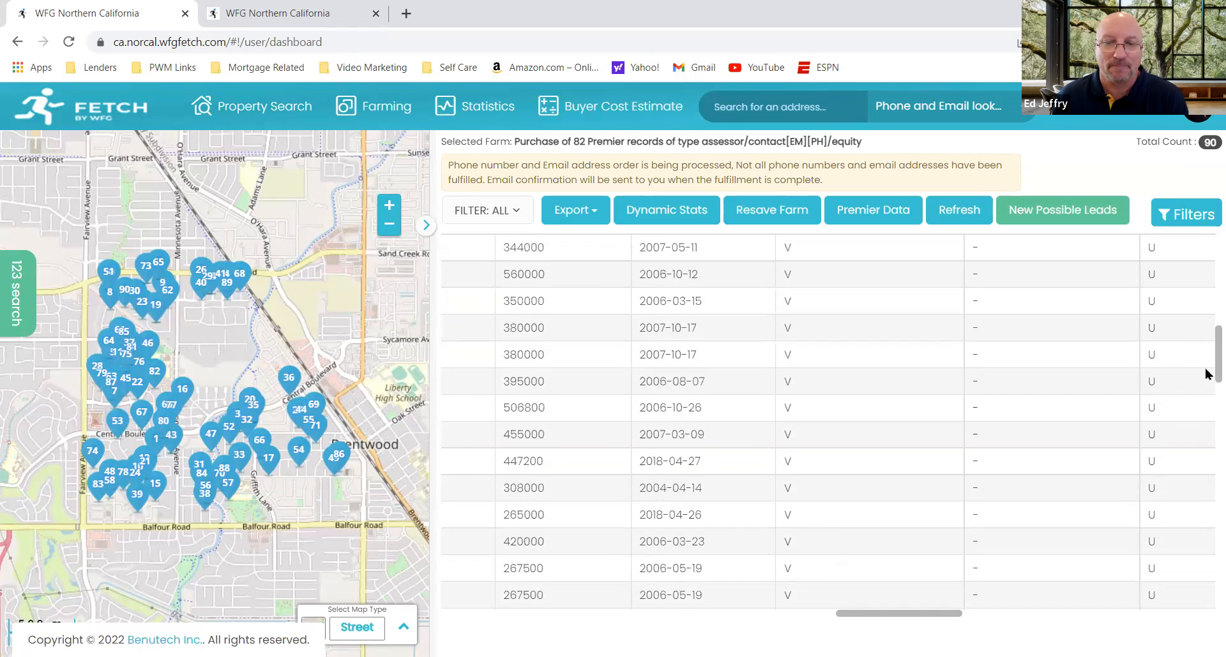
pyautogui.scroll(-5, 1207, 383)
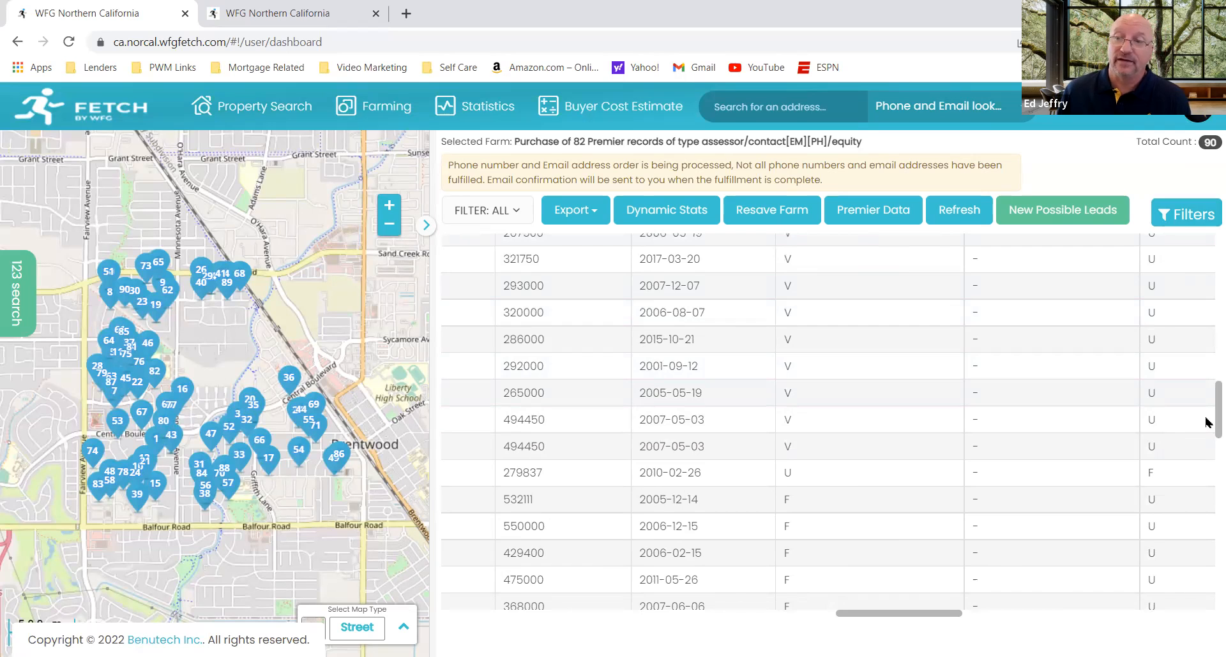
pyautogui.scroll(8, 1206, 415)
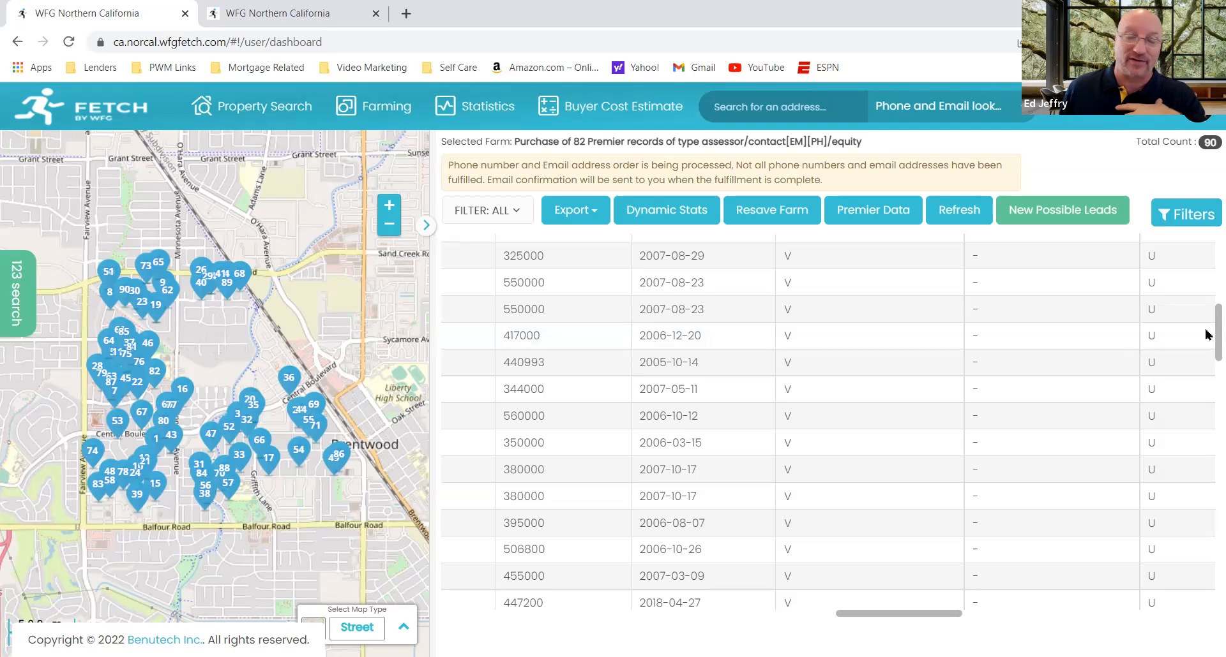
pyautogui.scroll(4, 1207, 322)
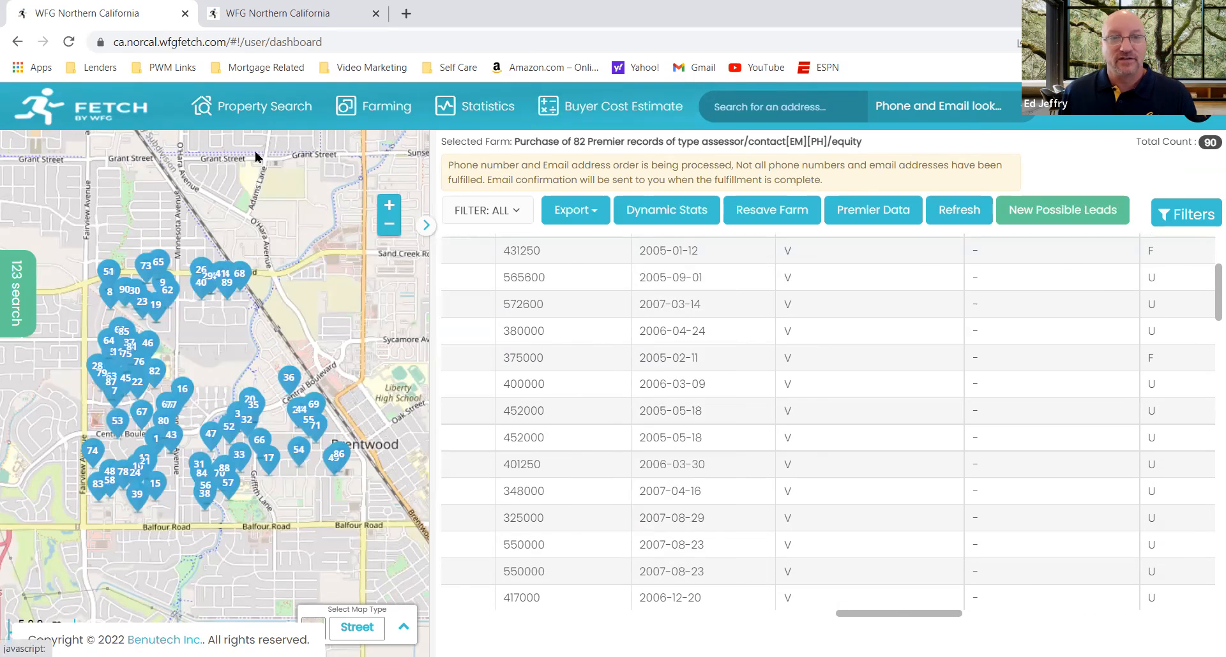
pyautogui.moveTo(870, 618); pyautogui.dragTo(831, 625)
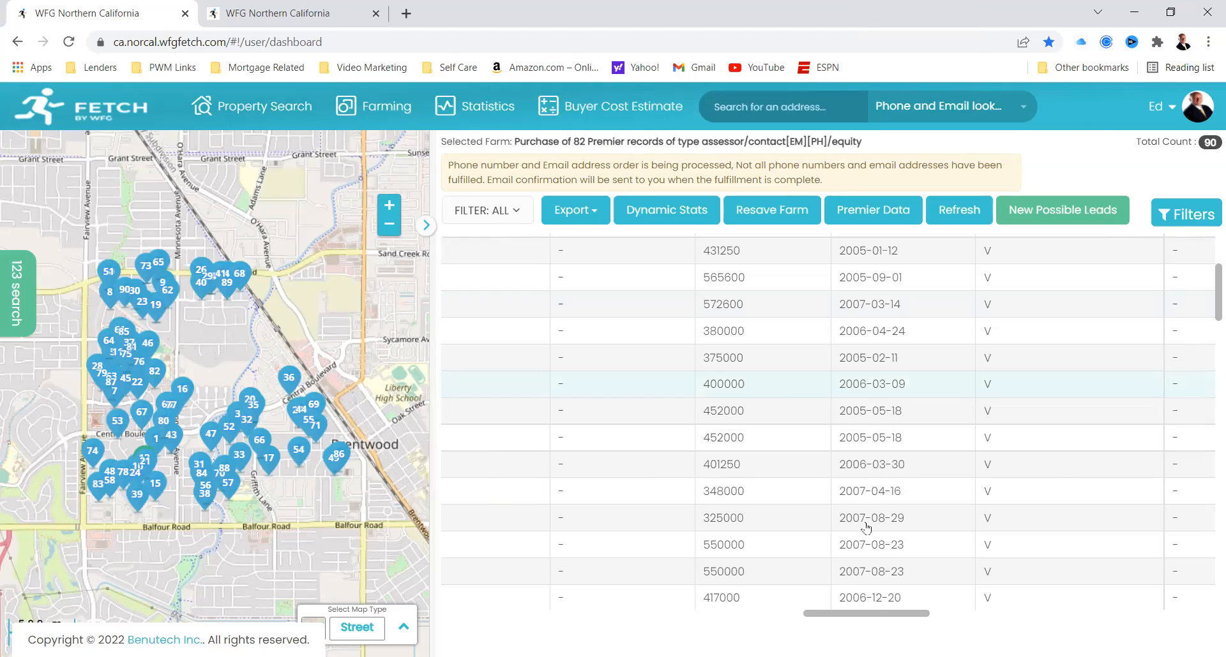
pyautogui.moveTo(870, 621); pyautogui.dragTo(812, 619)
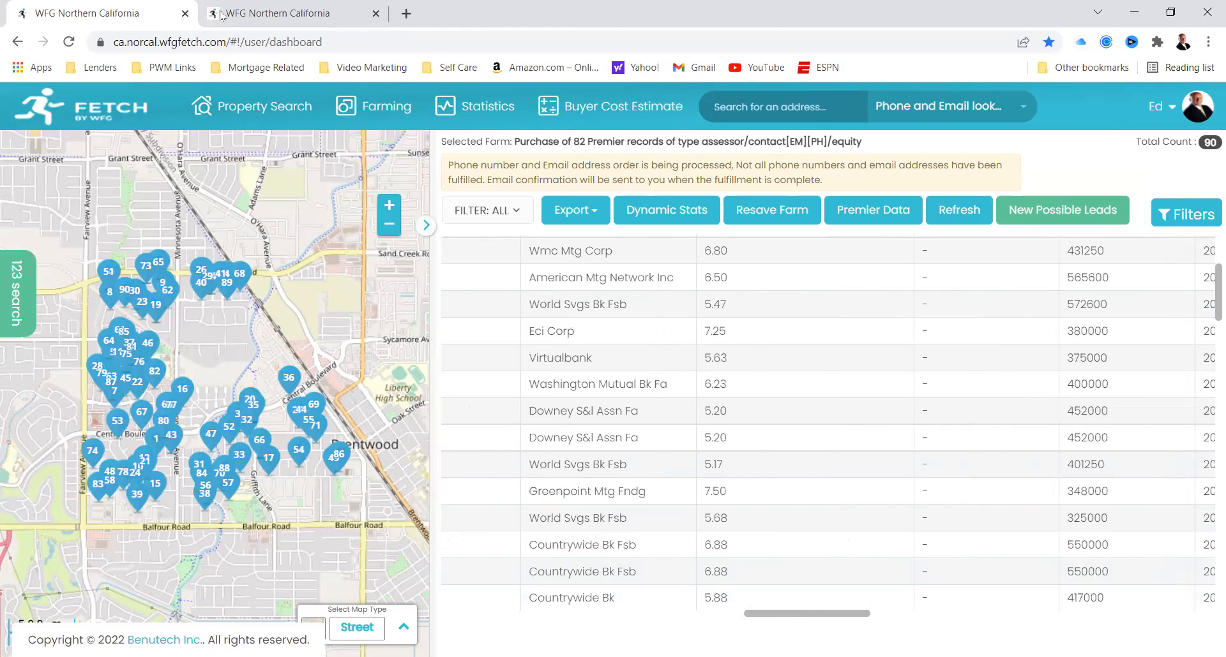
# Step: Go back to the owner property search in the other dashboard tab and check its Last Name field
pyautogui.click(294, 14)
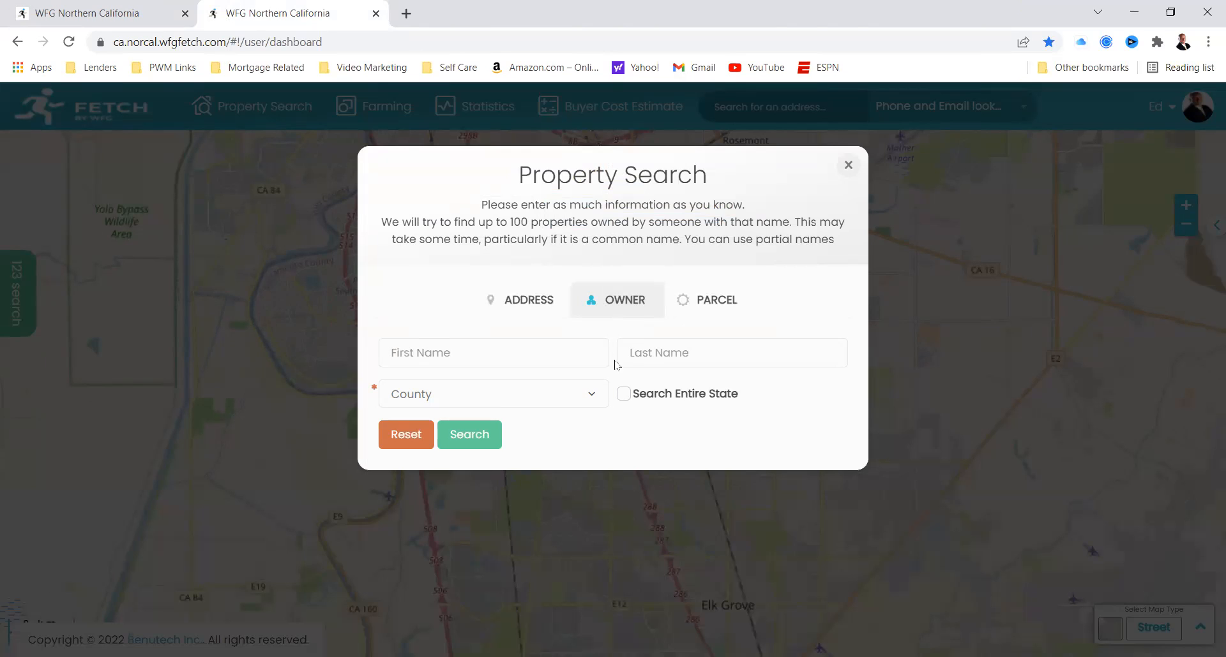
pyautogui.click(655, 354)
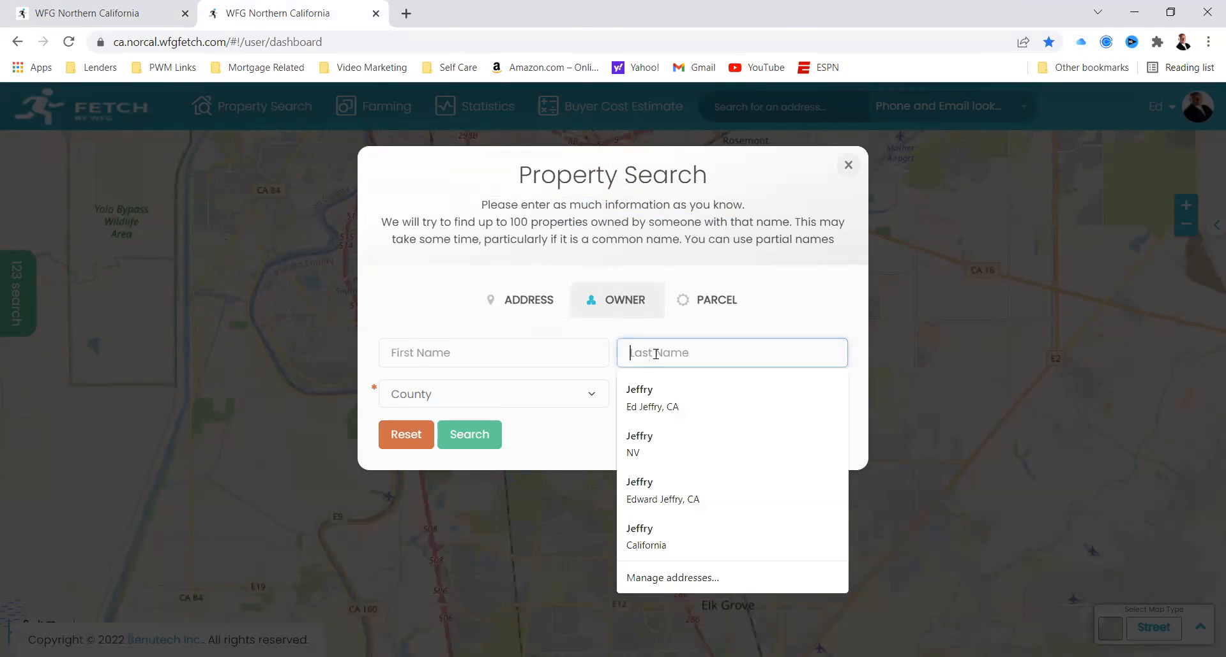
pyautogui.click(588, 431)
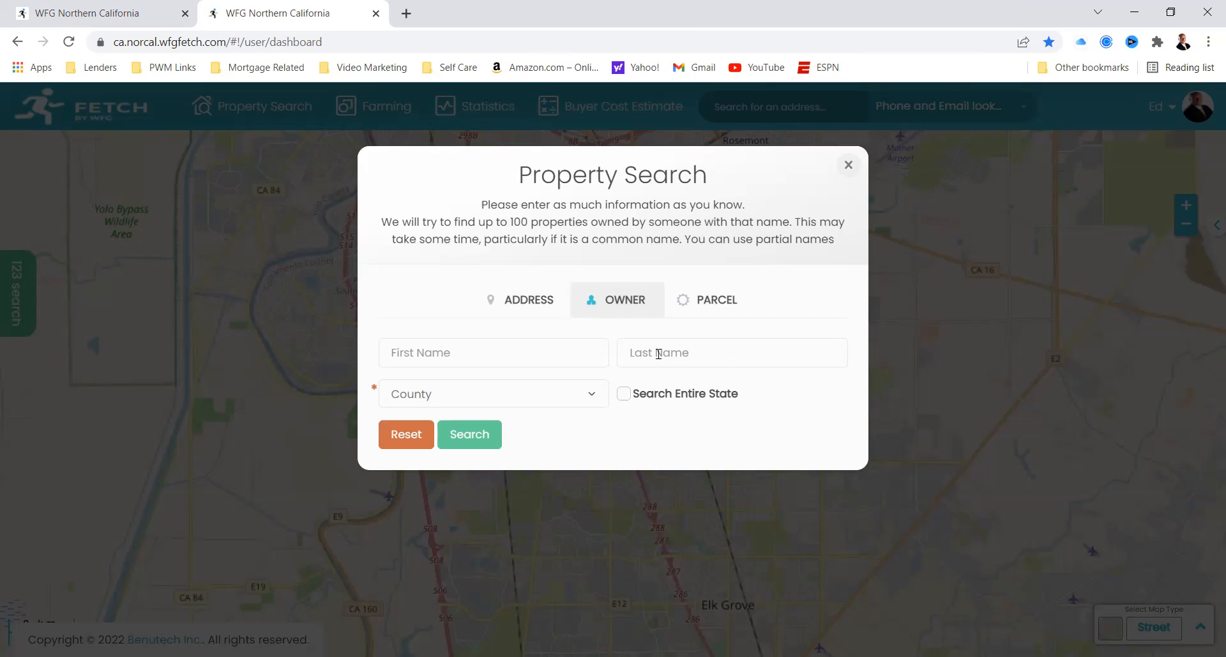
pyautogui.click(683, 354)
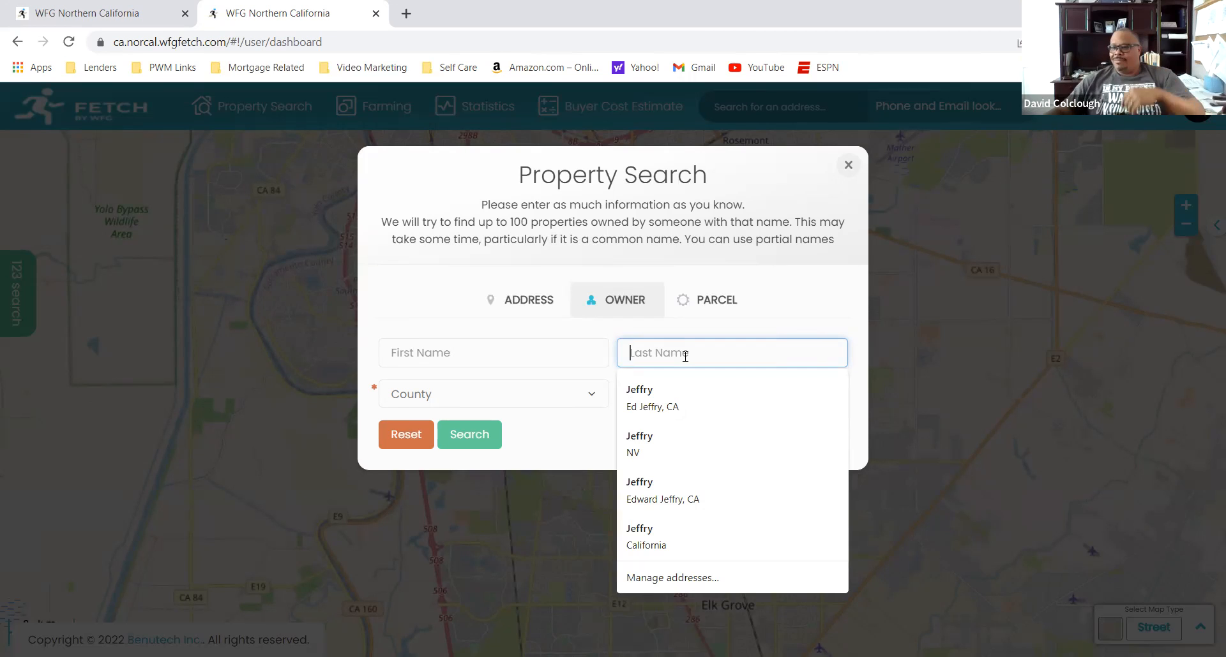
pyautogui.write('Cortez')
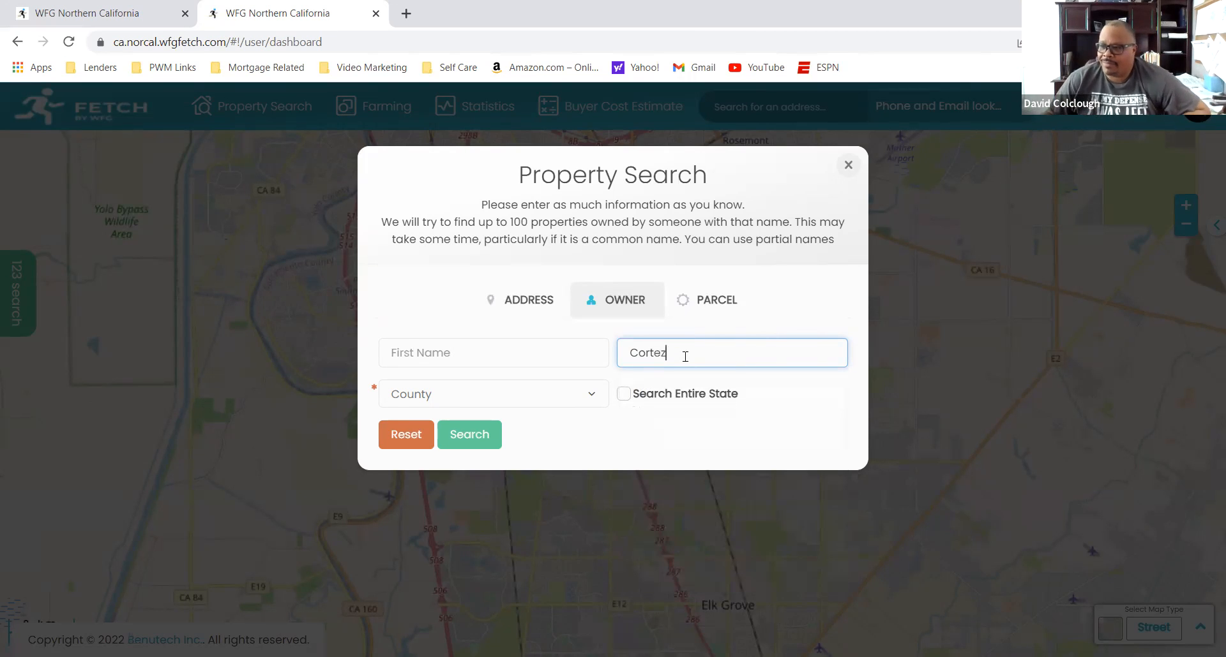
pyautogui.press('BackSpace')
pyautogui.press('BackSpace')
pyautogui.press('BackSpace')
pyautogui.press('BackSpace')
pyautogui.press('BackSpace')
pyautogui.press('BackSpace')
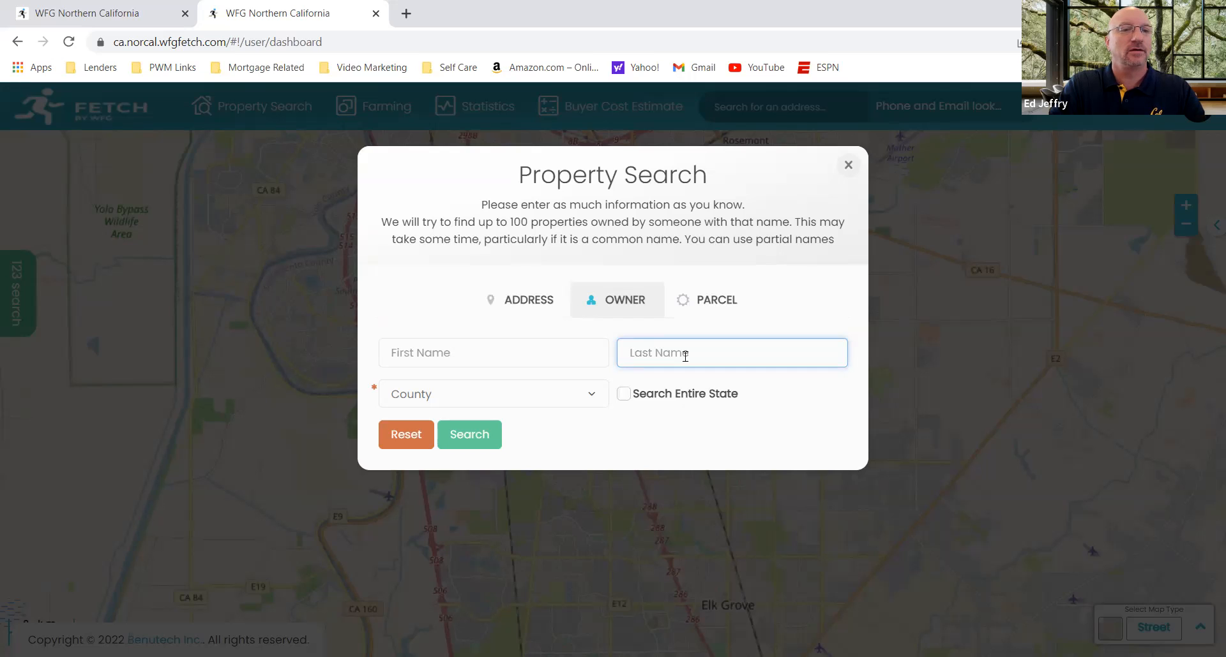
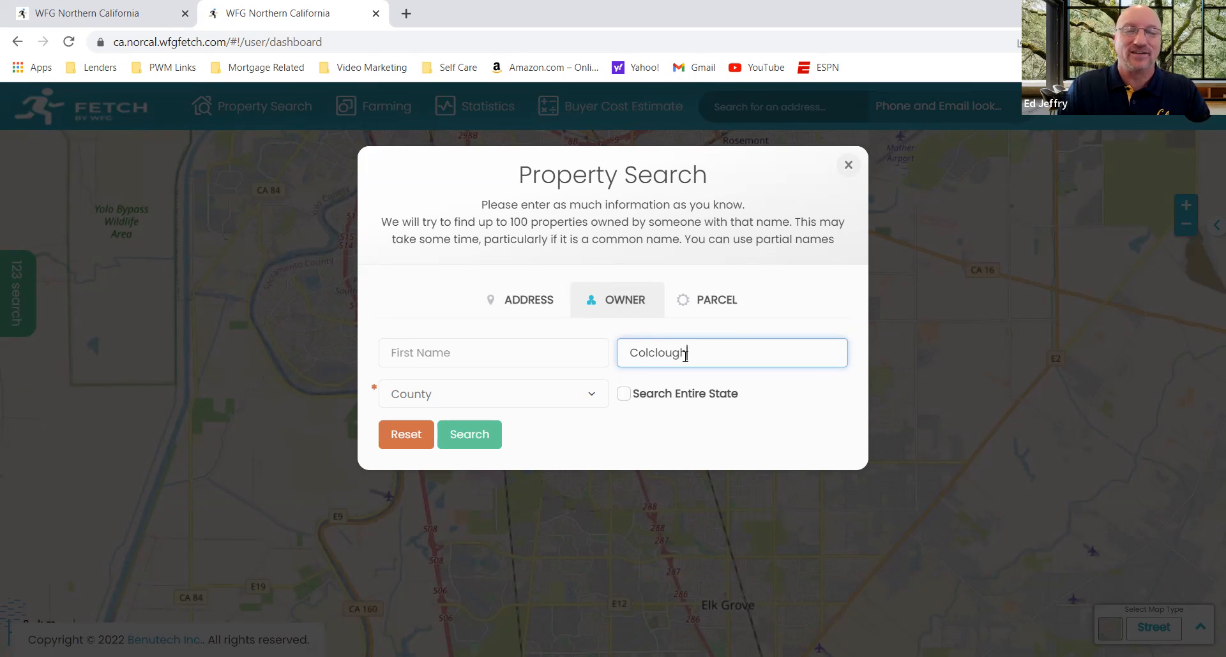
# Step: Enter the owner's last name in the owner property search and try to extend the search to the entire state
pyautogui.click(629, 399)
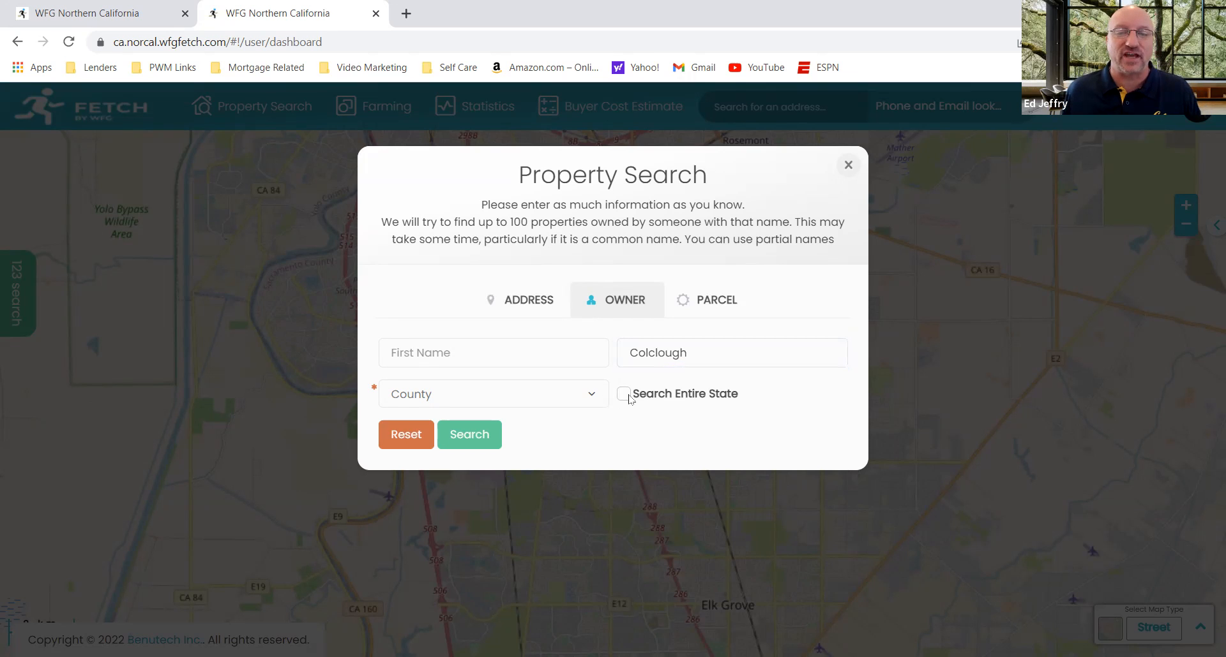
pyautogui.click(555, 398)
pyautogui.click(622, 404)
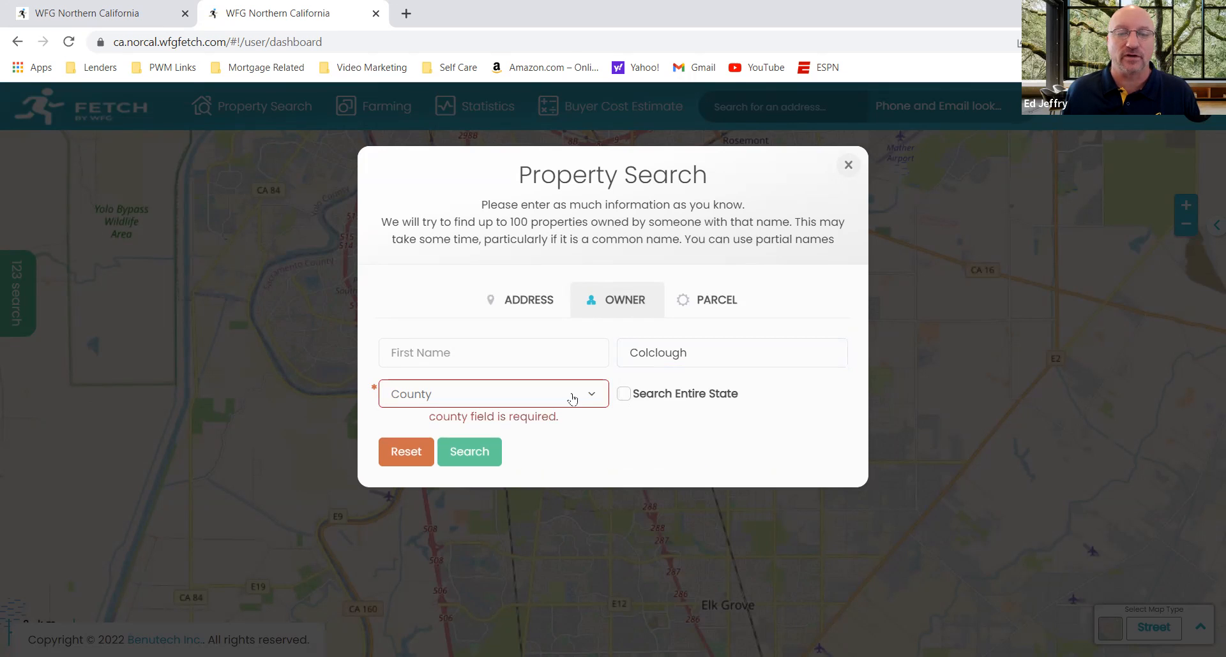
# Step: Run the owner search with Sumter County, SC as the county and the entire state included
pyautogui.click(545, 393)
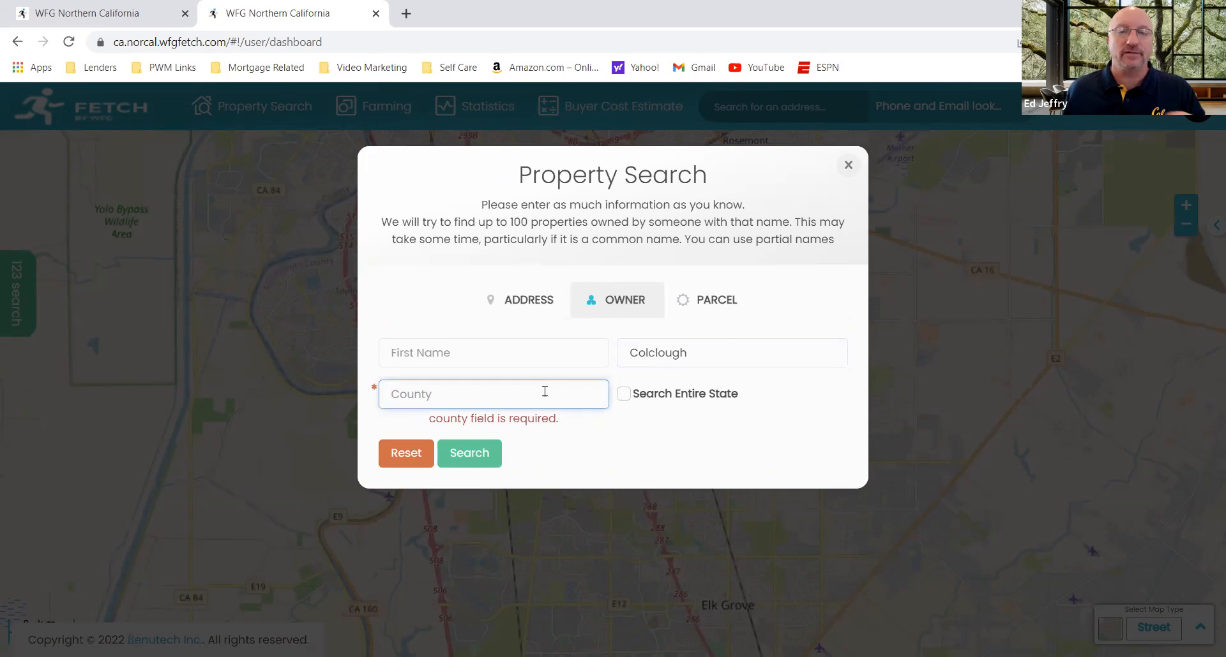
pyautogui.write('S')
pyautogui.press('BackSpace')
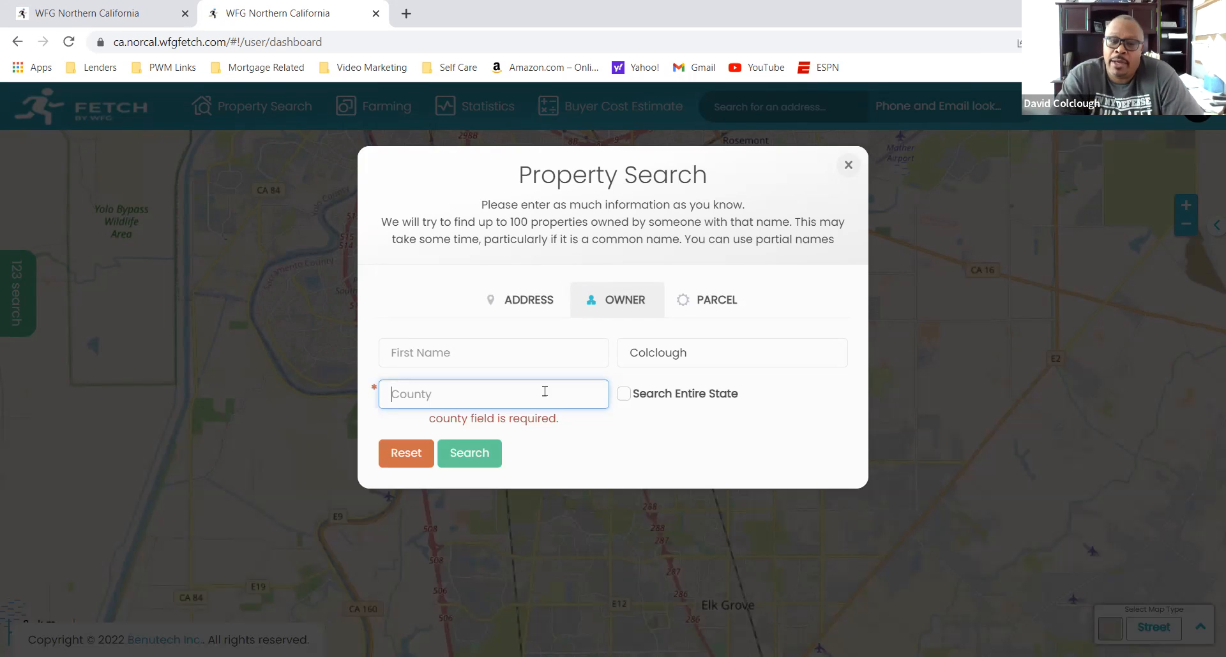
pyautogui.write('Sumpter')
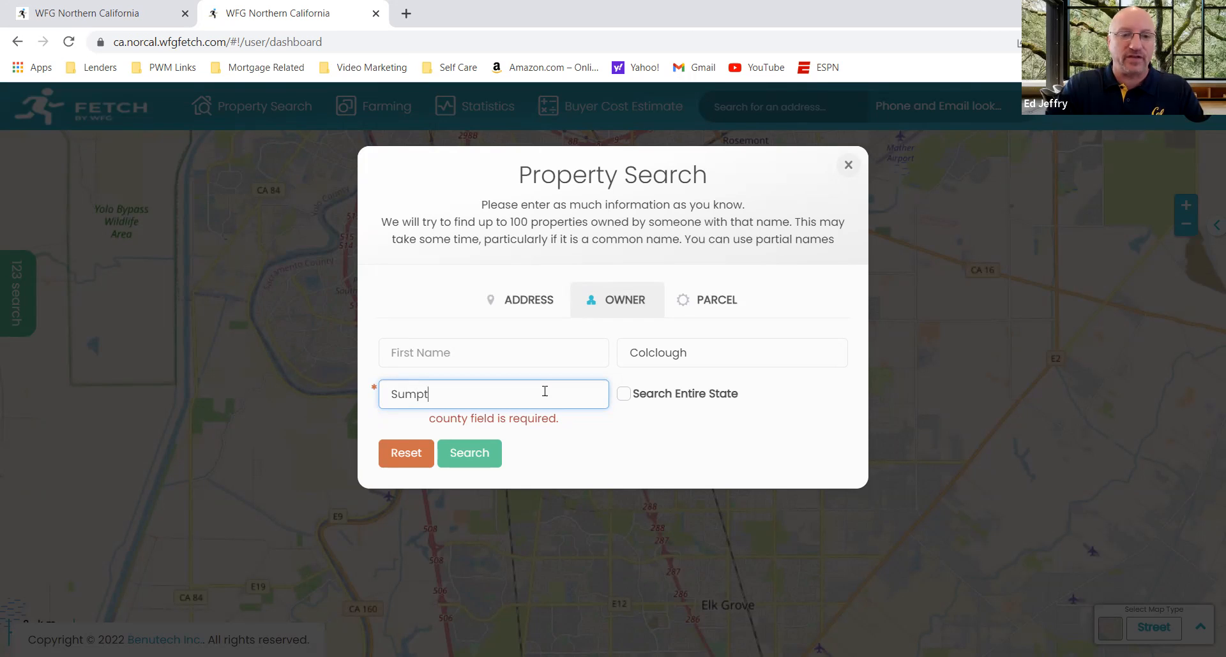
pyautogui.press('BackSpace')
pyautogui.press('BackSpace')
pyautogui.press('BackSpace')
pyautogui.press('BackSpace')
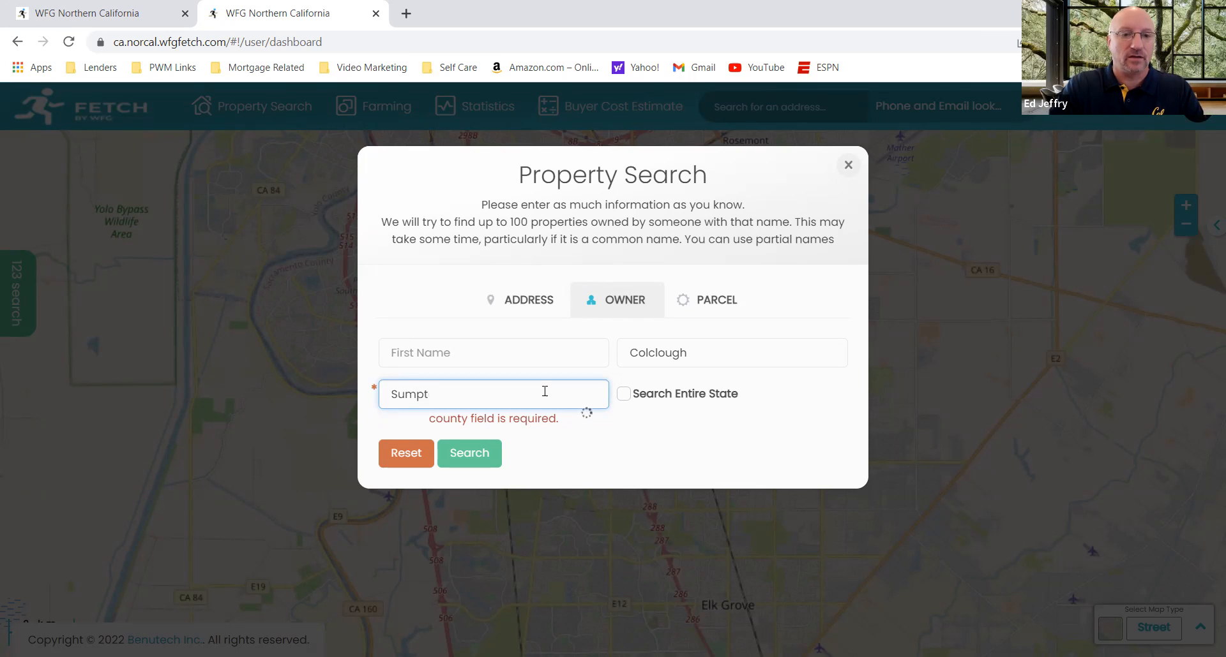
pyautogui.write('ter')
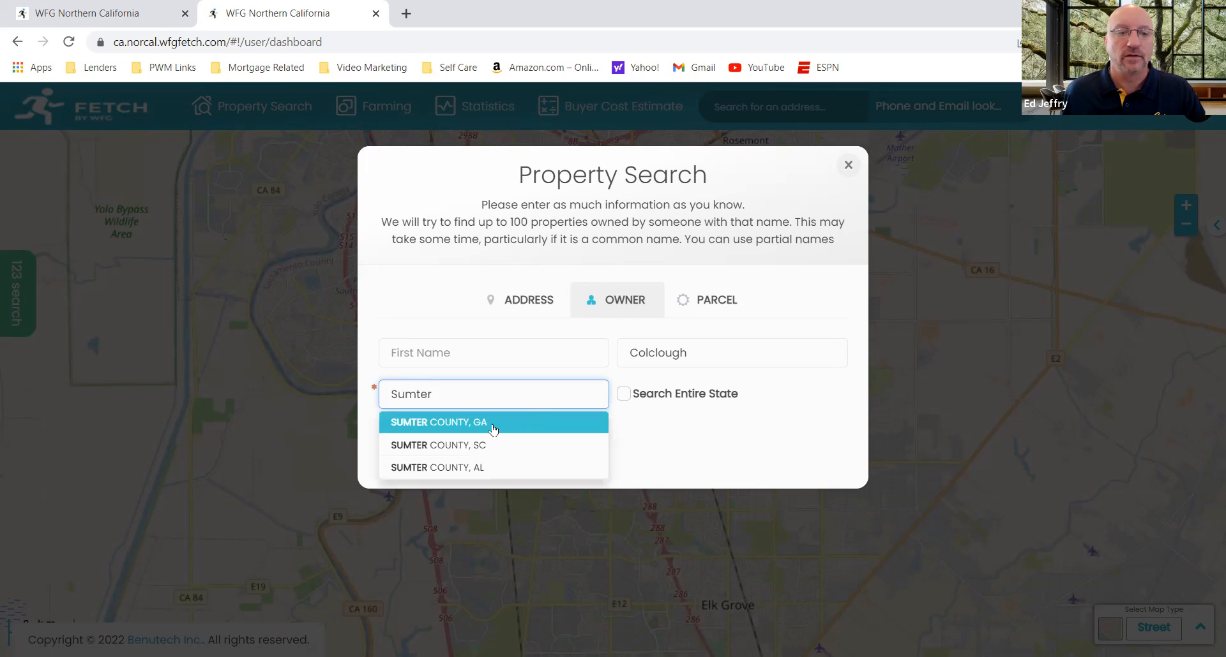
pyautogui.click(465, 445)
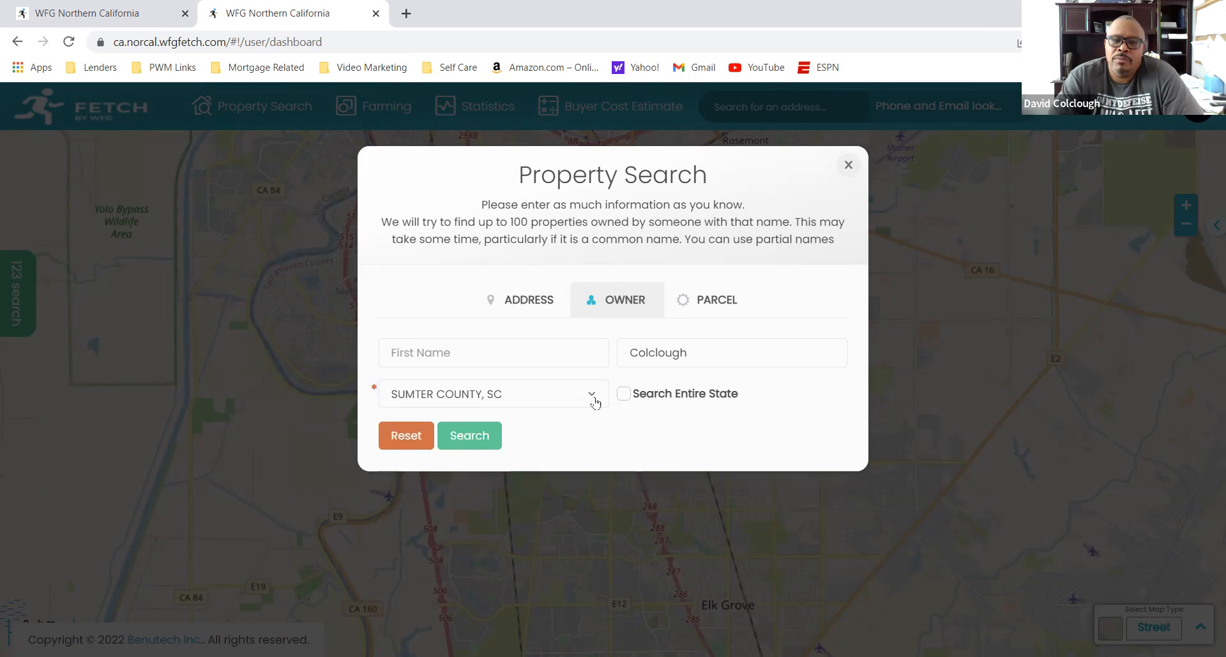
pyautogui.click(623, 395)
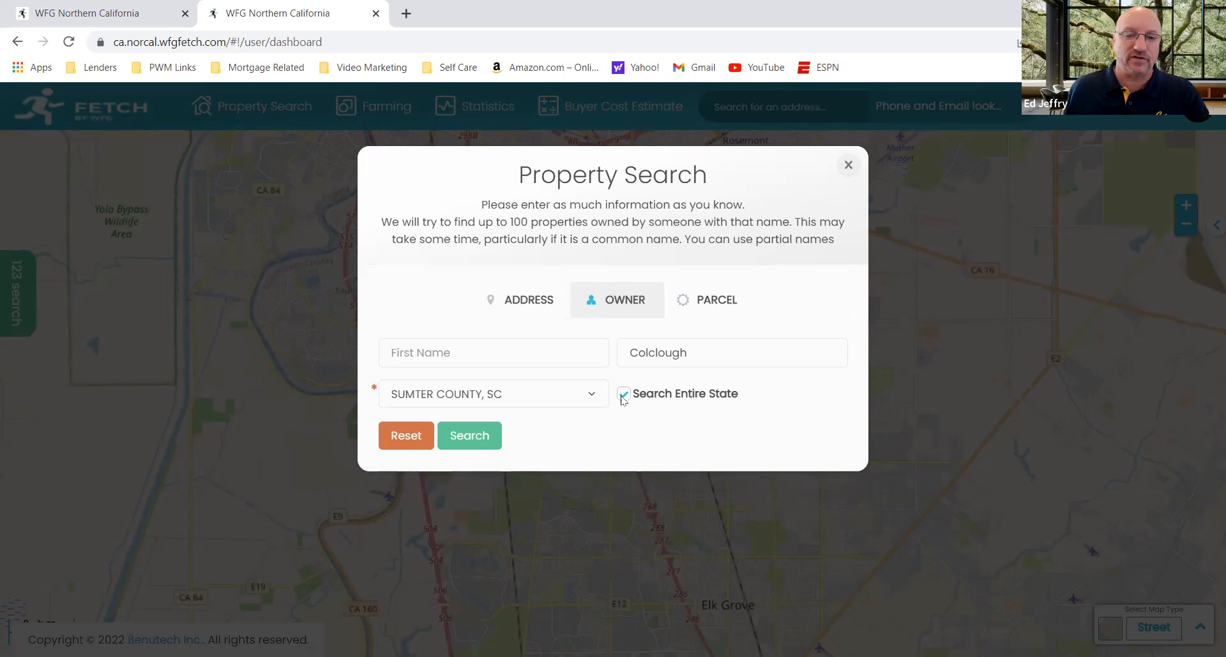
pyautogui.click(460, 438)
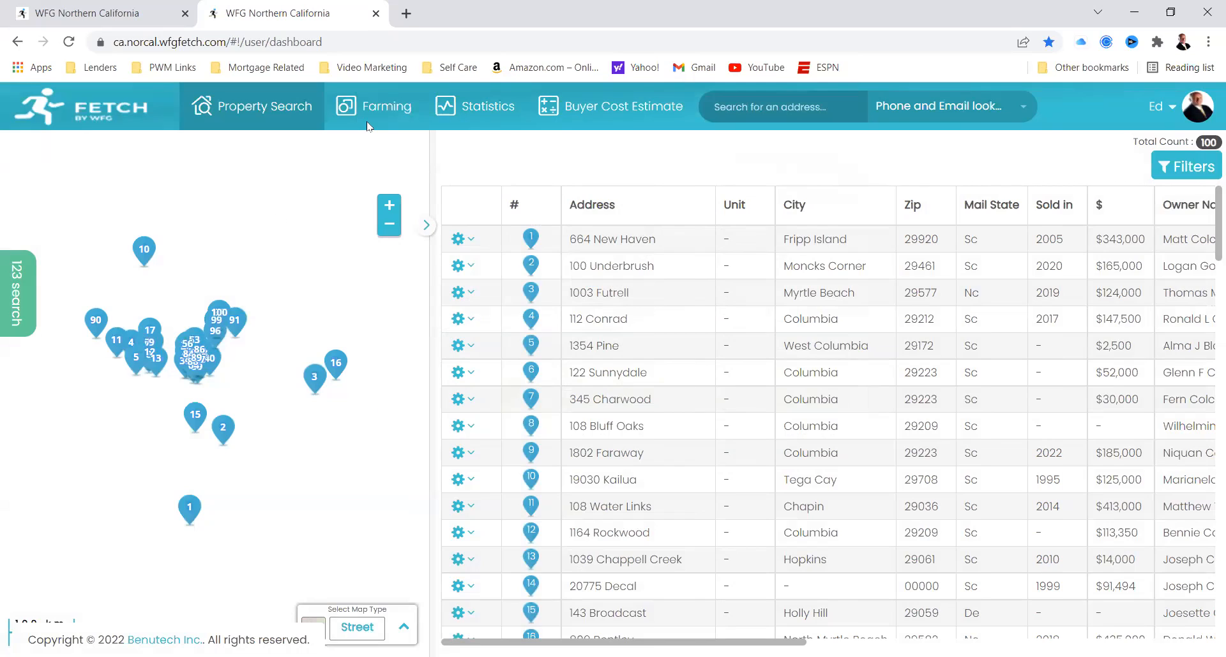
# Step: Open another WFG Northern California dashboard from the Mortgage Related bookmarks in a new browser tab
pyautogui.click(408, 12)
pyautogui.click(250, 69)
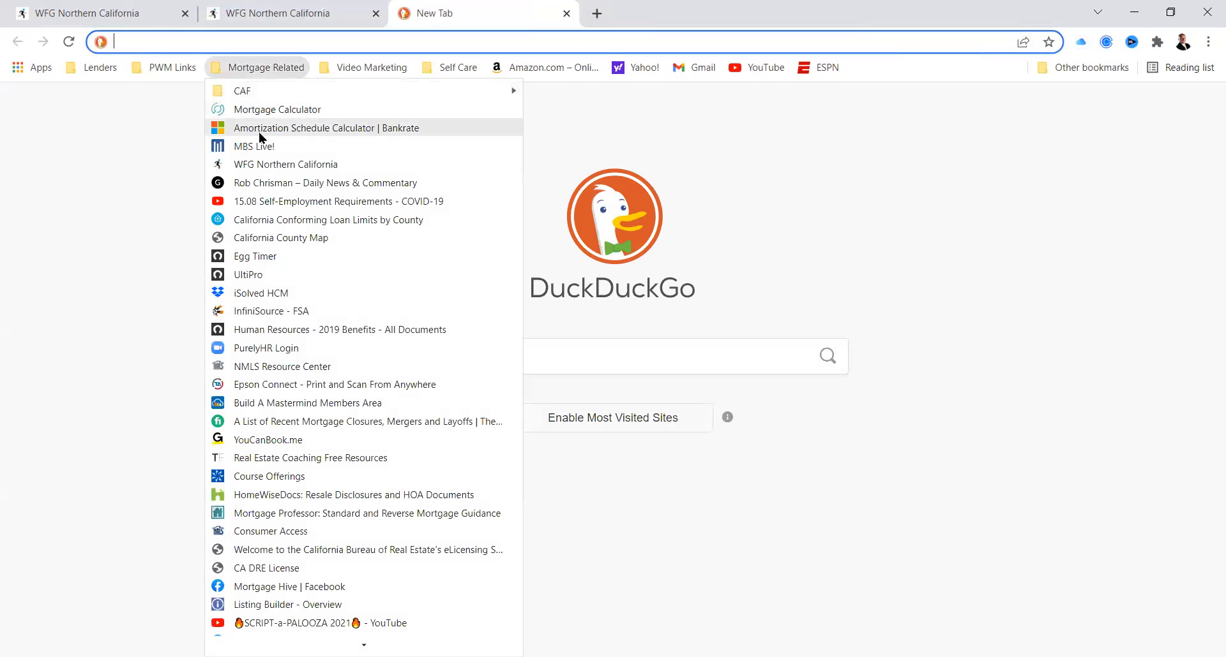
pyautogui.click(265, 164)
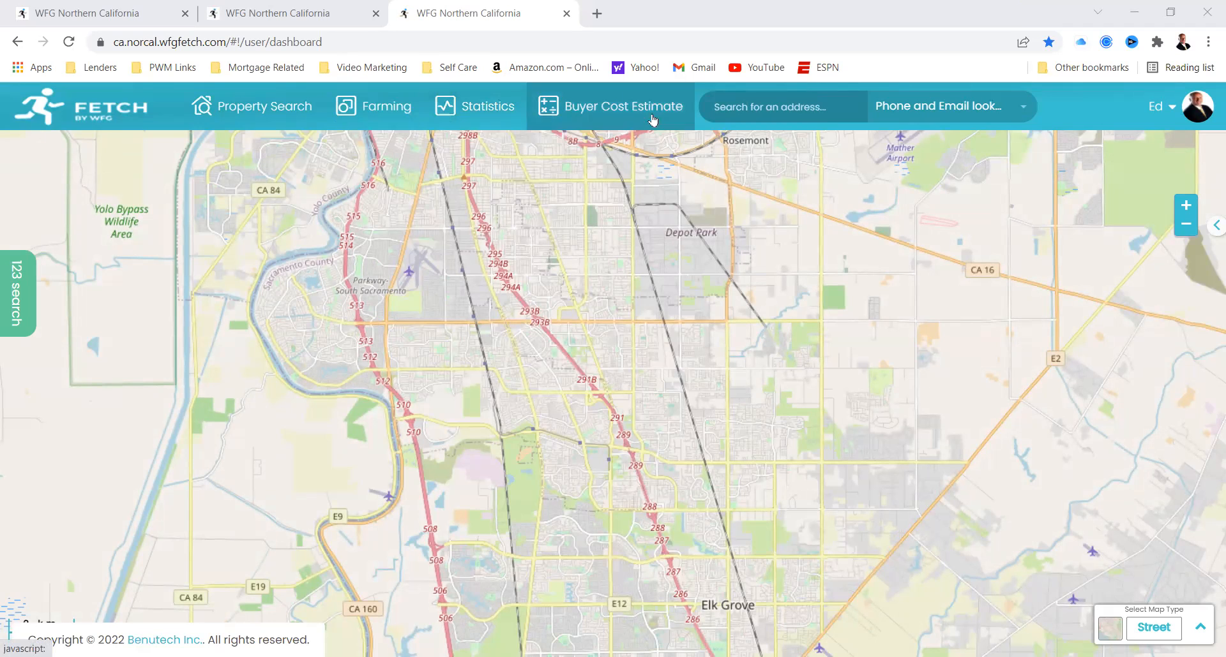
# Step: Look up the Brentwood property's street address in the address search and choose its matching suggestion
pyautogui.click(785, 109)
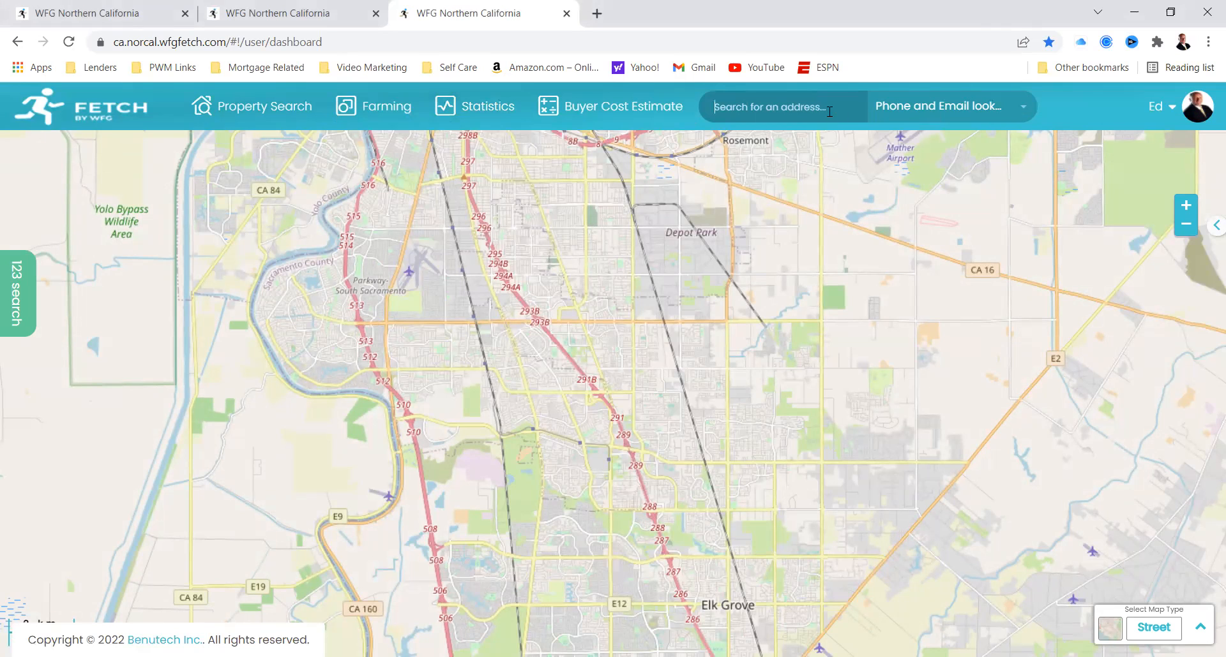
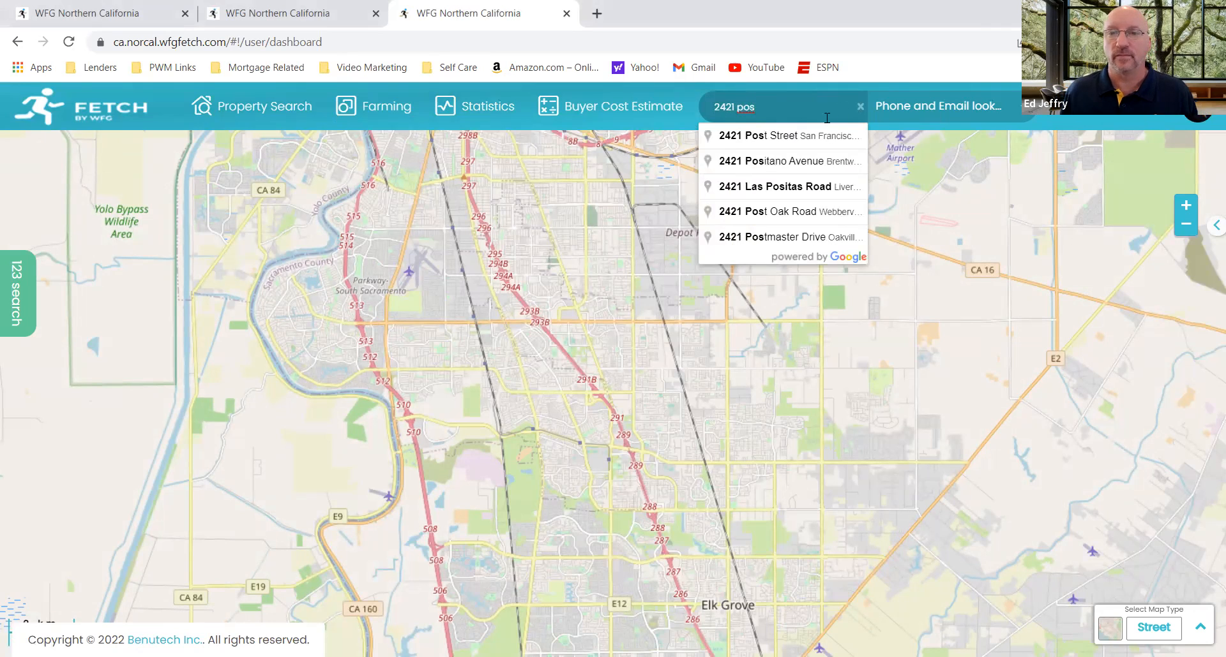
pyautogui.click(792, 165)
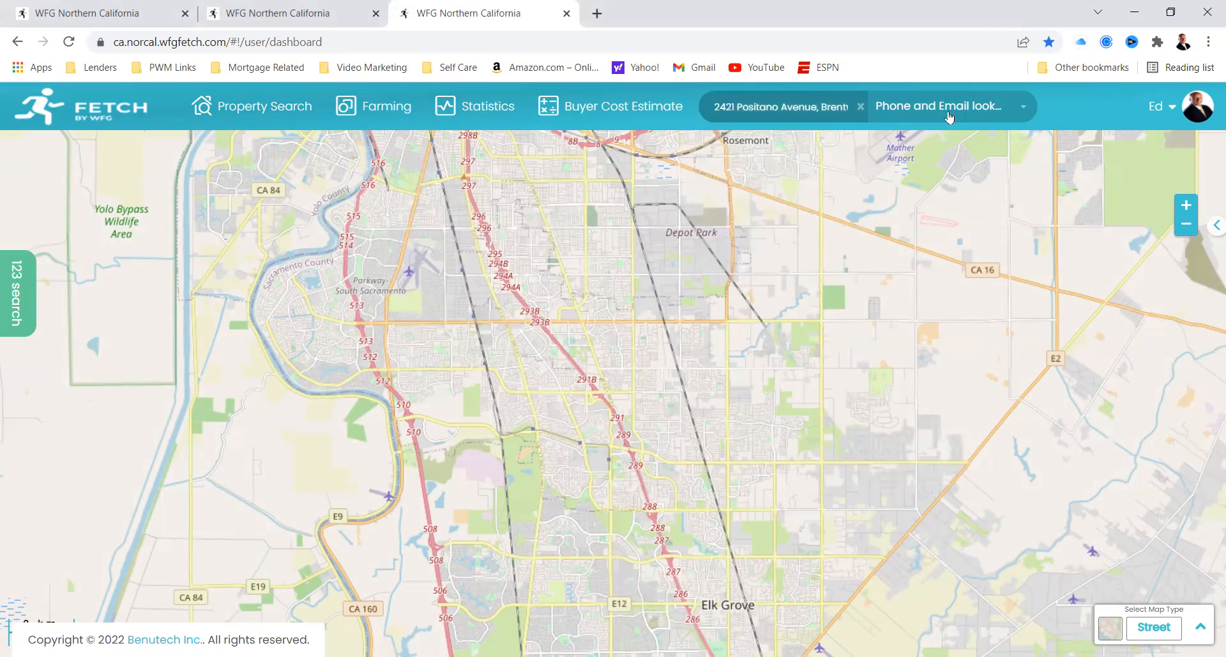
# Step: Generate a Lead Sheet report for the selected Brentwood property
pyautogui.click(1022, 108)
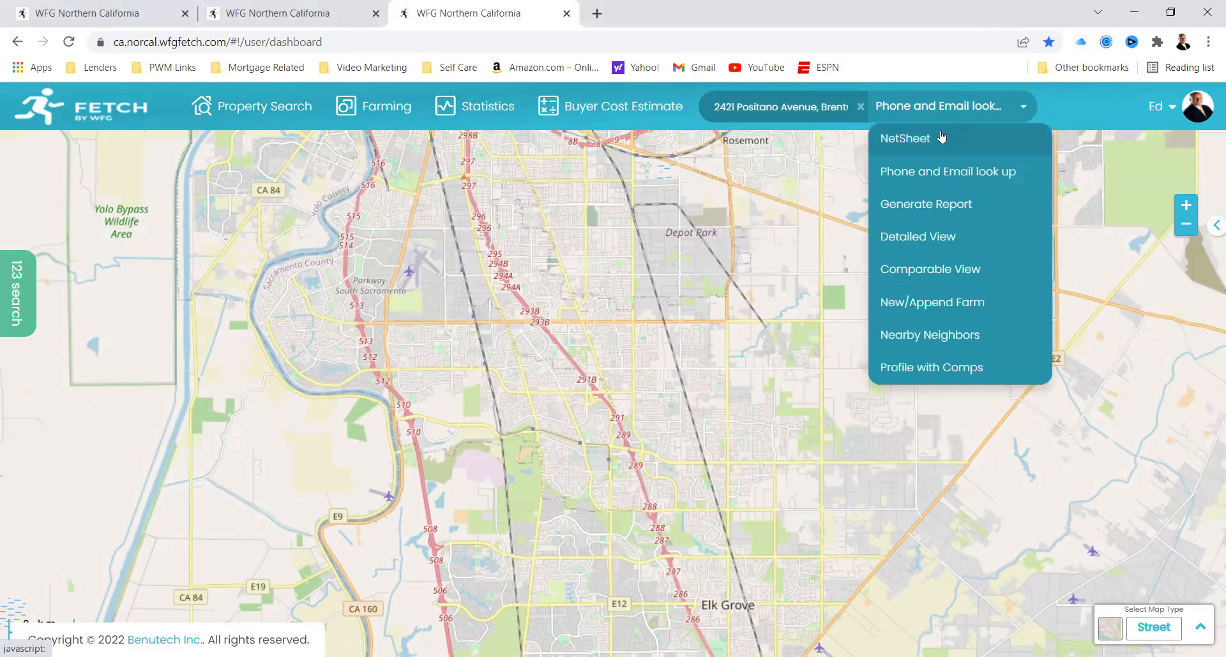
pyautogui.click(940, 202)
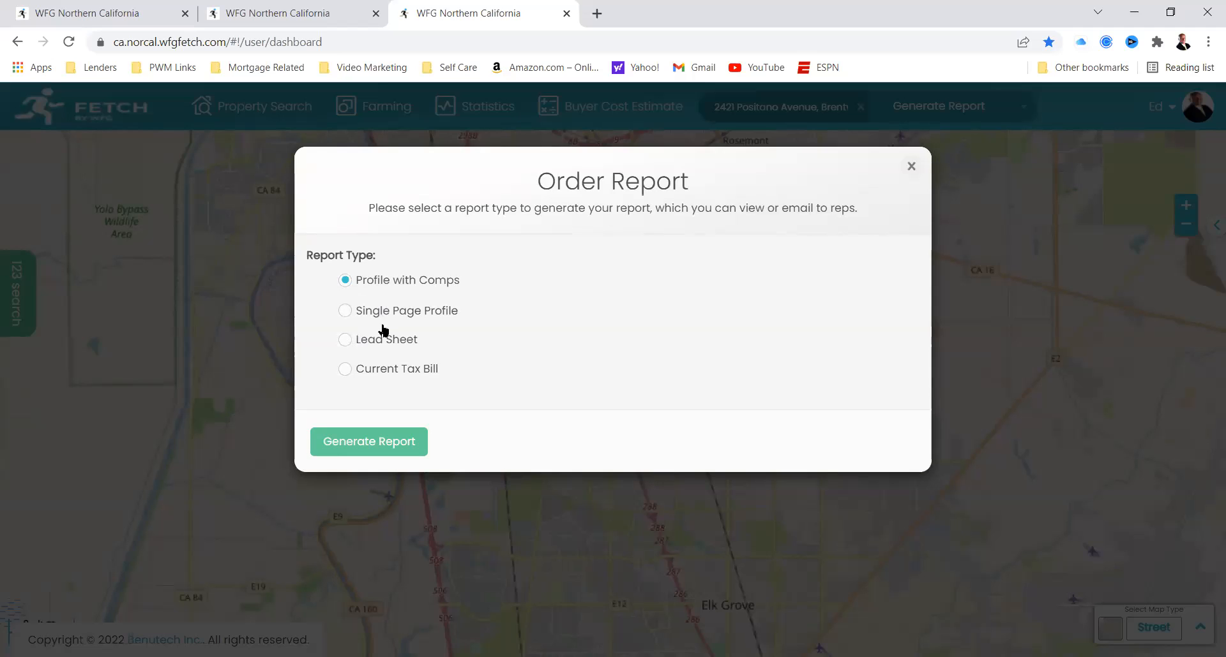
pyautogui.moveTo(451, 370); pyautogui.dragTo(358, 378)
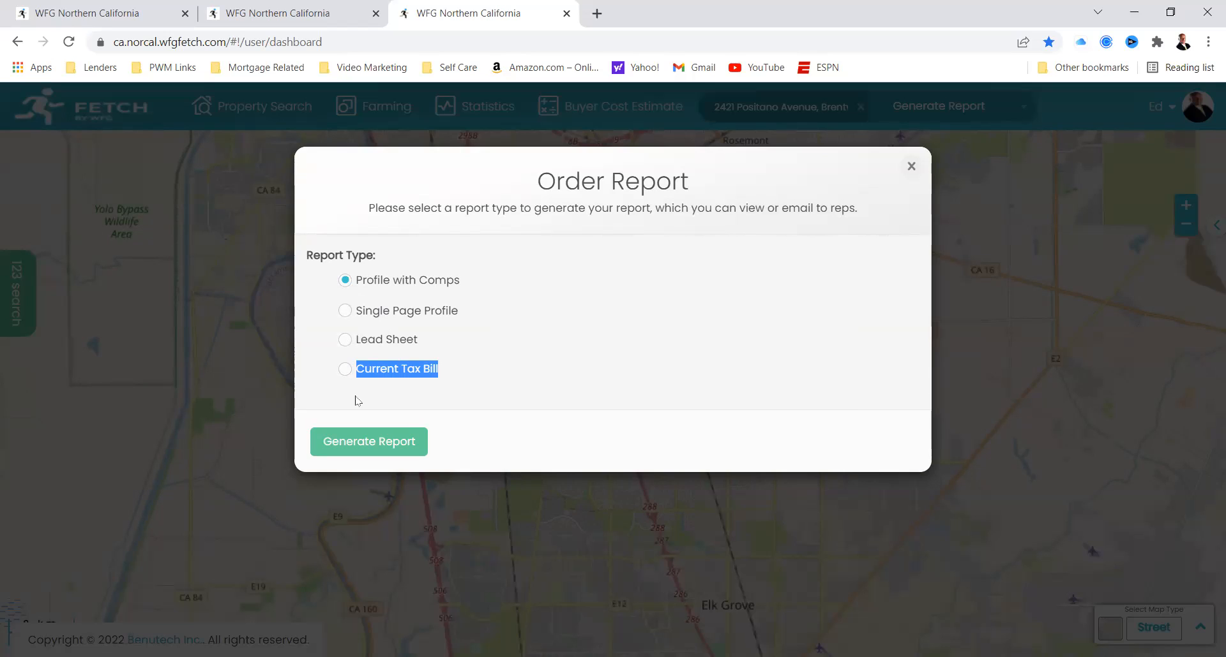
pyautogui.click(346, 340)
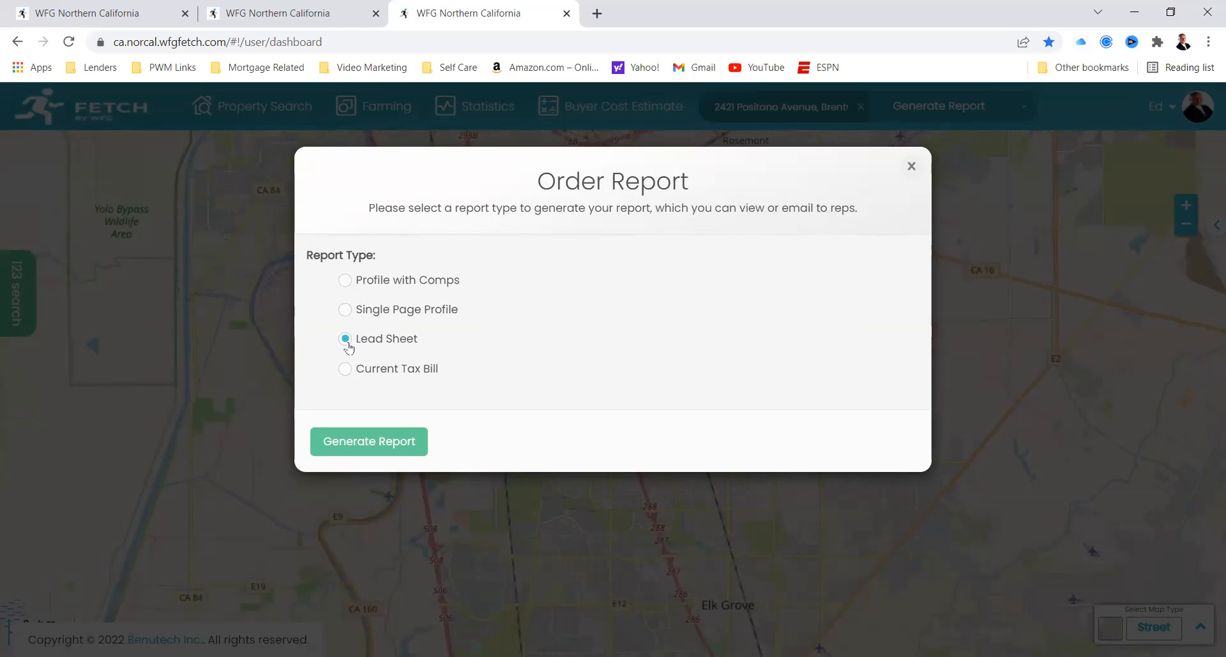
pyautogui.click(394, 446)
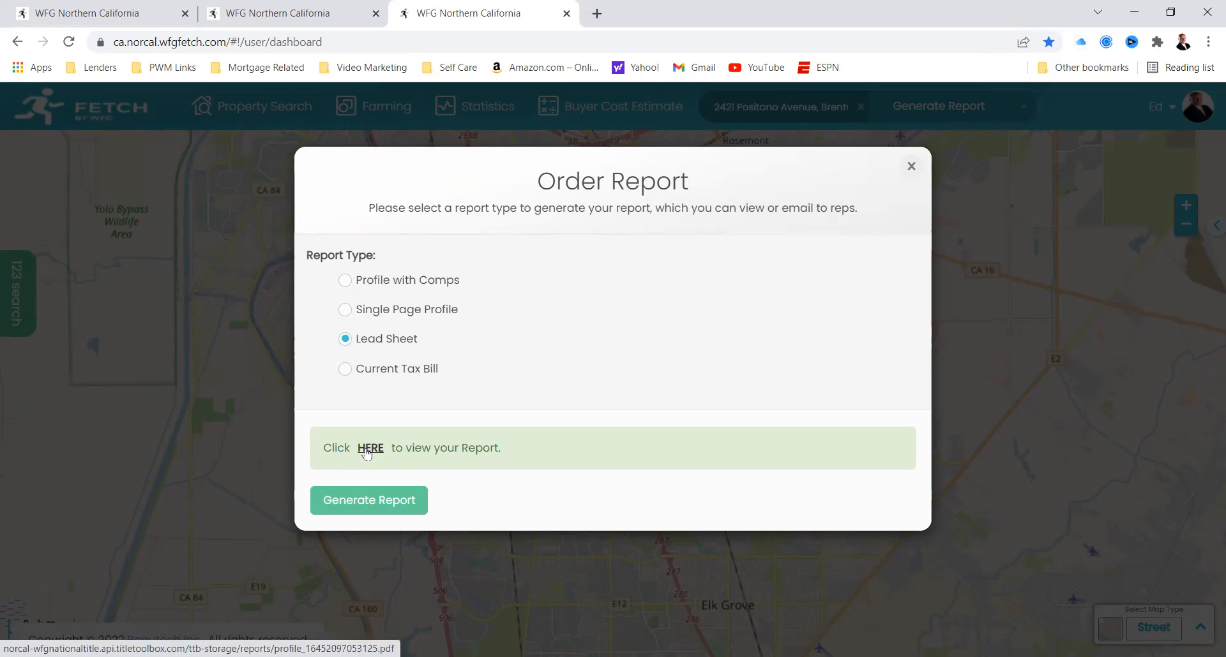
# Step: Open the generated Lead Sheet PDF and review its life event table, household summary and disclaimer
pyautogui.click(369, 448)
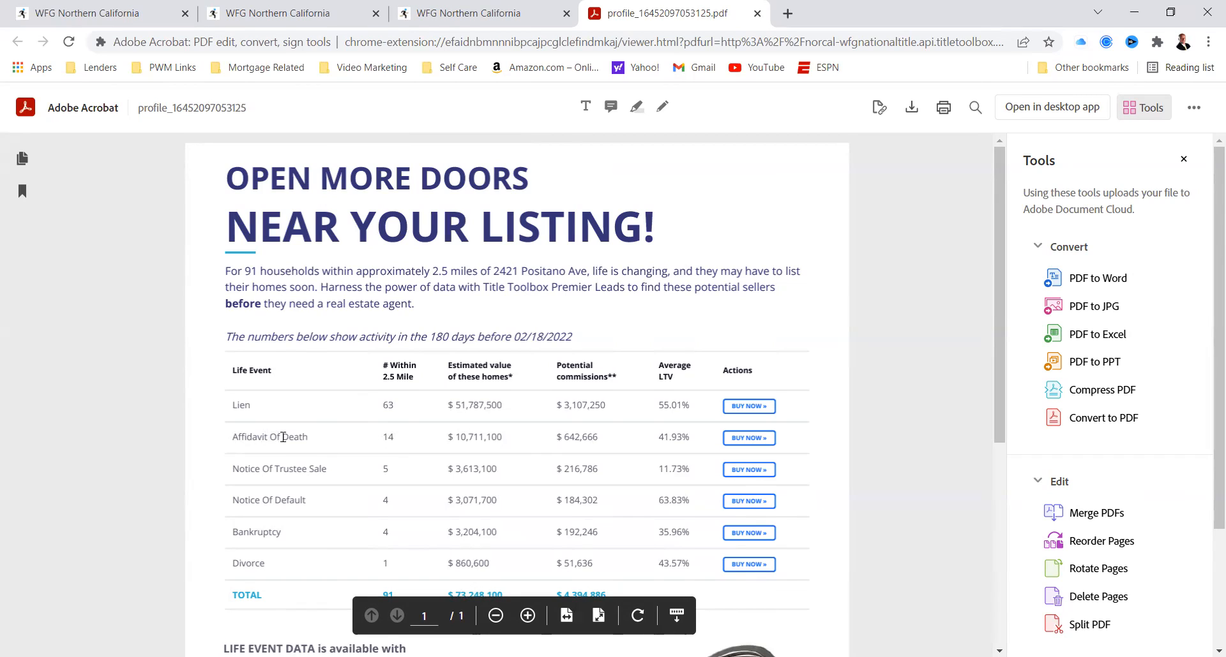
pyautogui.moveTo(311, 444); pyautogui.dragTo(231, 447)
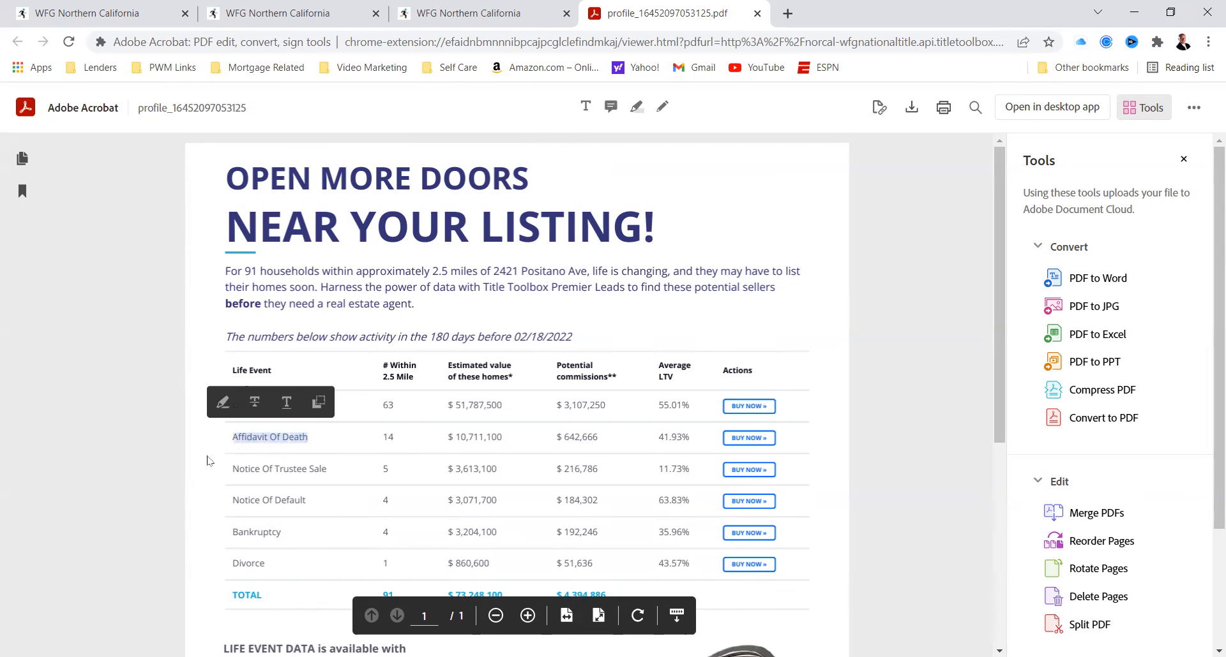
pyautogui.click(208, 459)
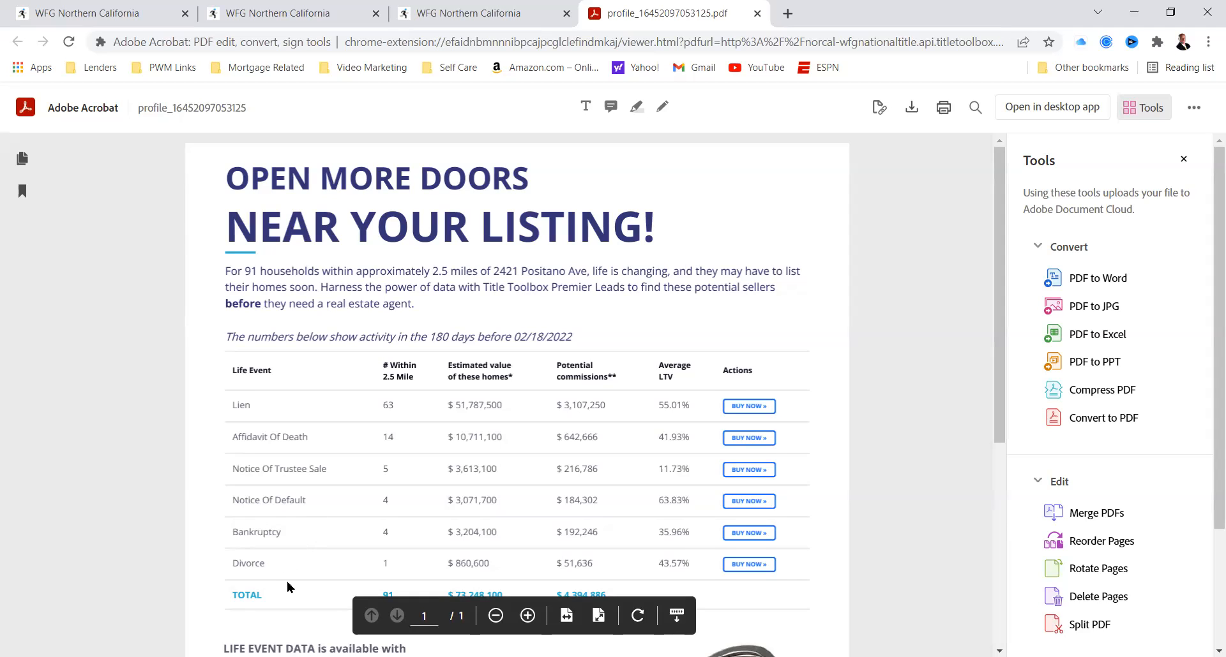
pyautogui.scroll(-5, 288, 586)
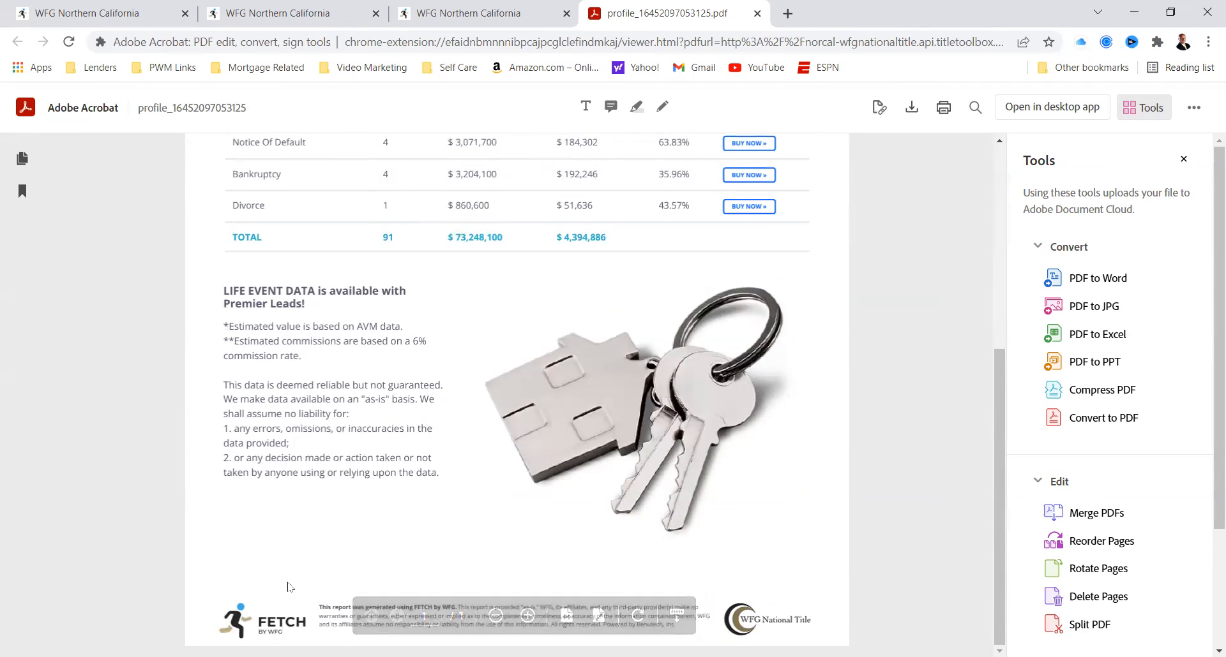
pyautogui.scroll(3, 426, 562)
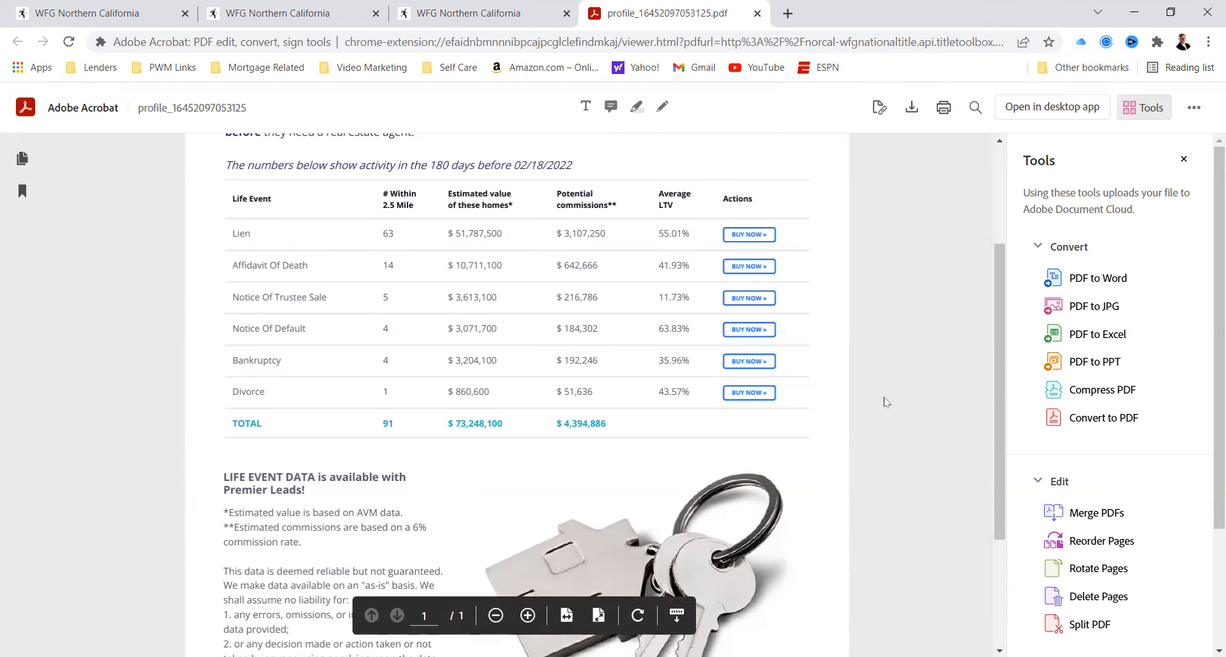
pyautogui.moveTo(1000, 377); pyautogui.dragTo(956, 299)
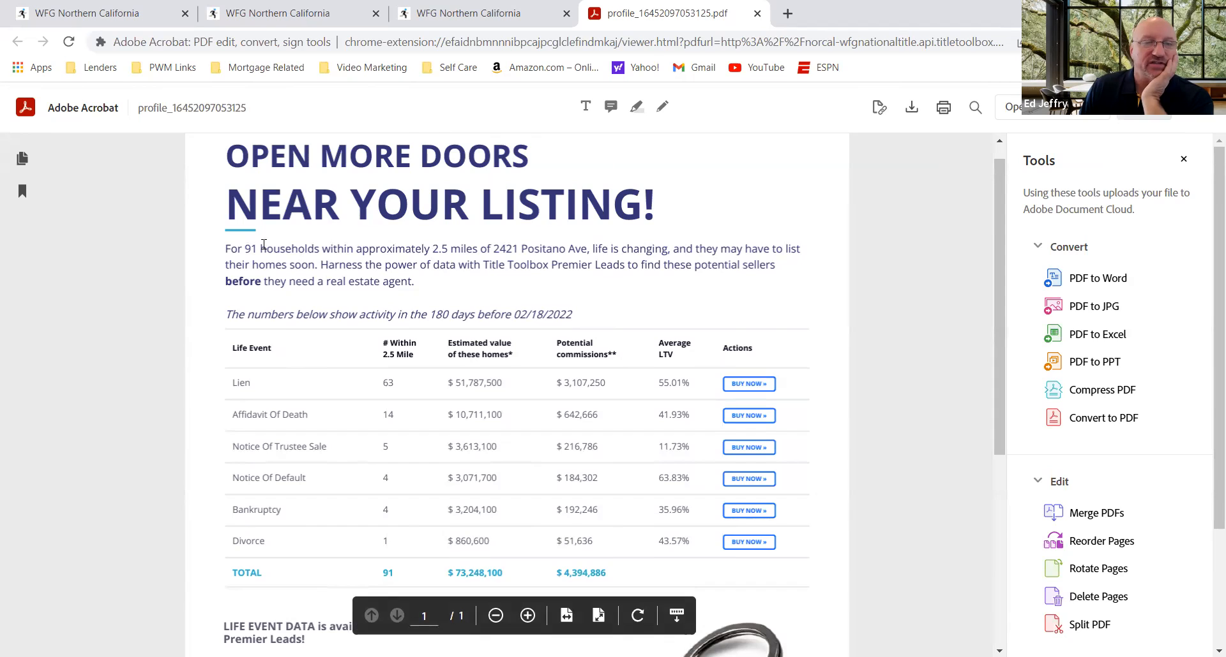
pyautogui.moveTo(223, 250); pyautogui.dragTo(521, 256)
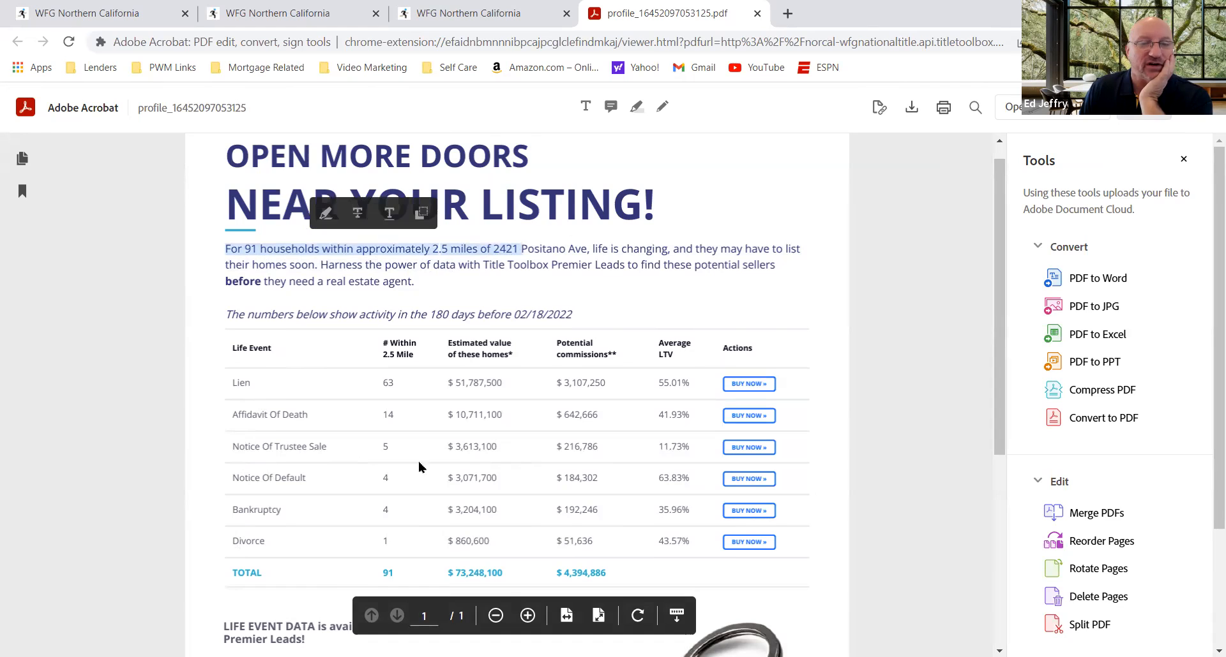
pyautogui.click(439, 267)
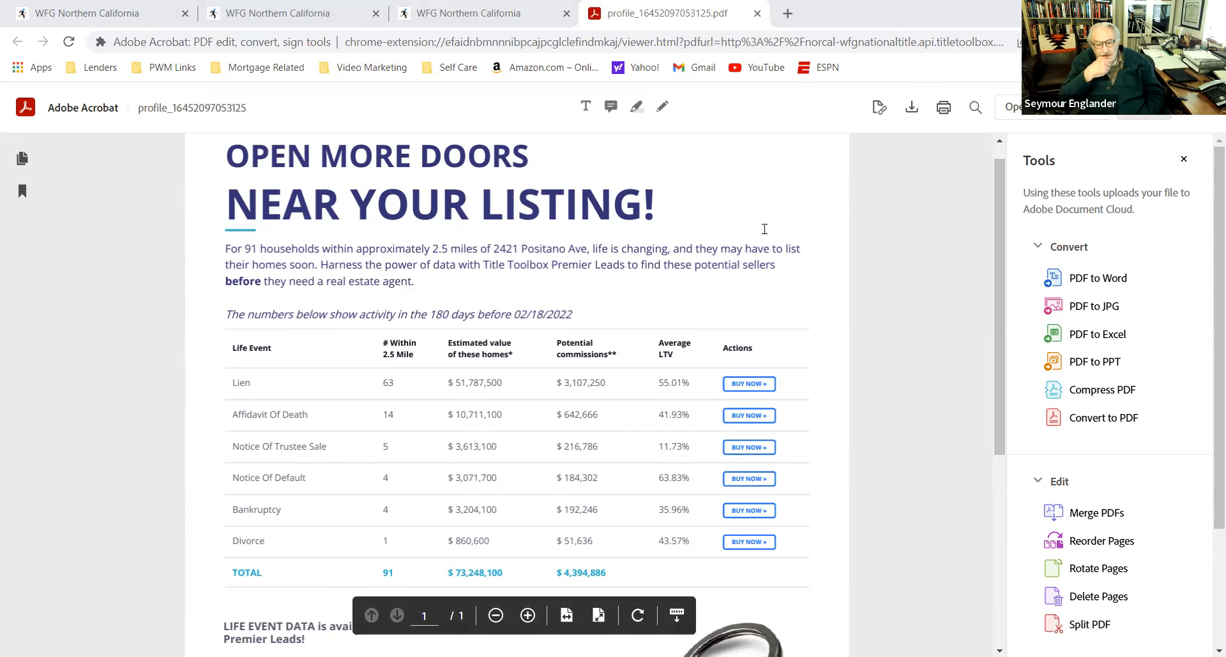
# Step: Follow the Lien row's purchase link from the report, review the shared query's search summary and cancel without paying
pyautogui.click(762, 386)
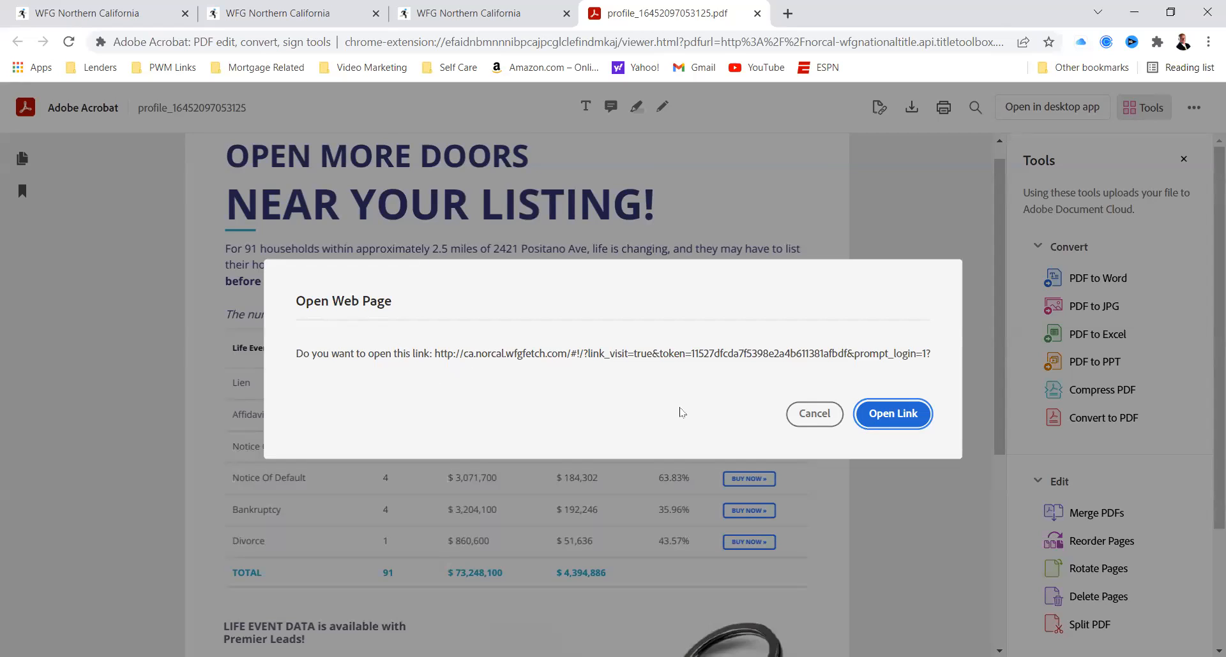
pyautogui.click(883, 423)
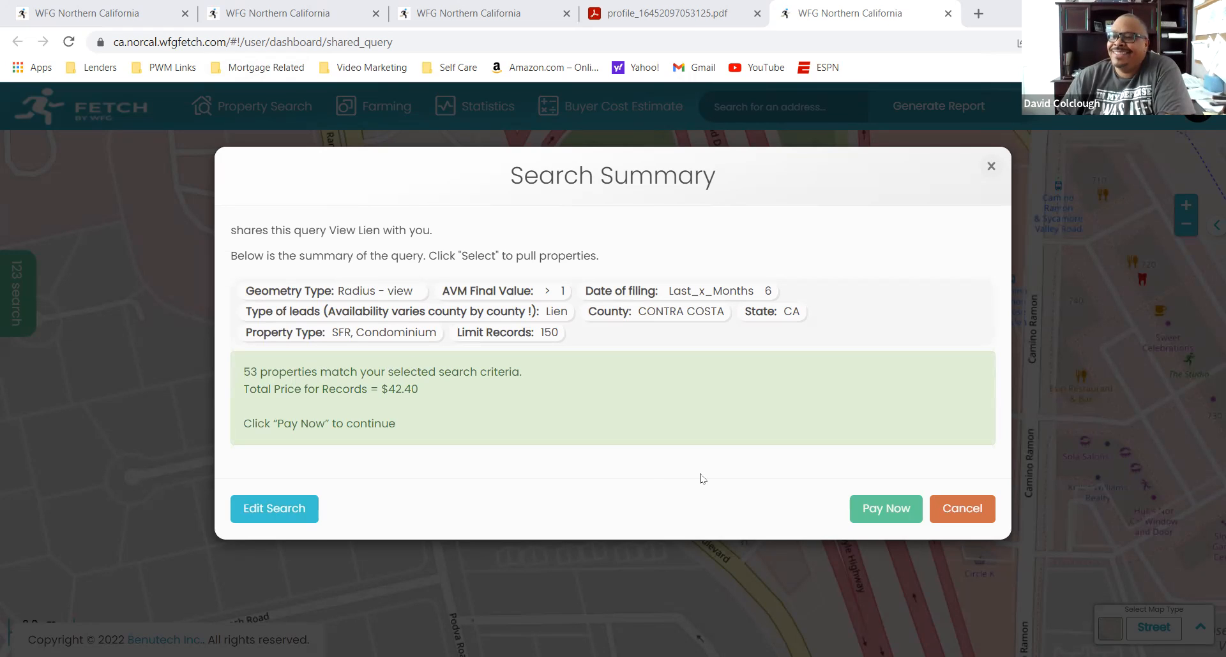
pyautogui.click(963, 514)
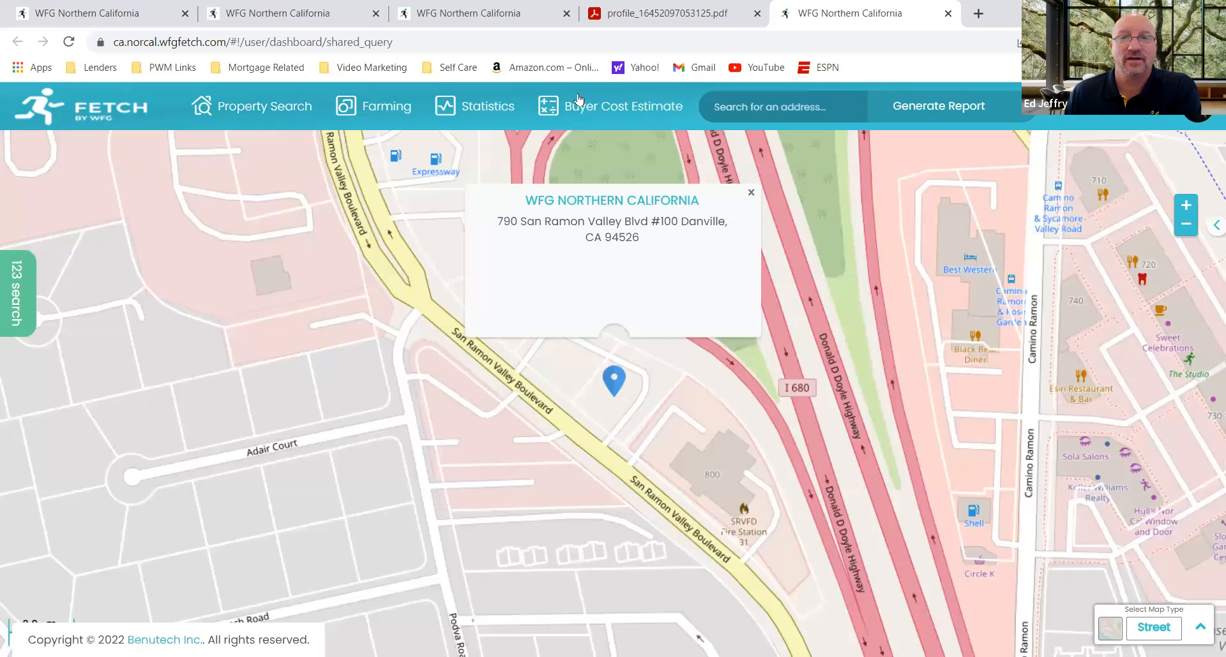